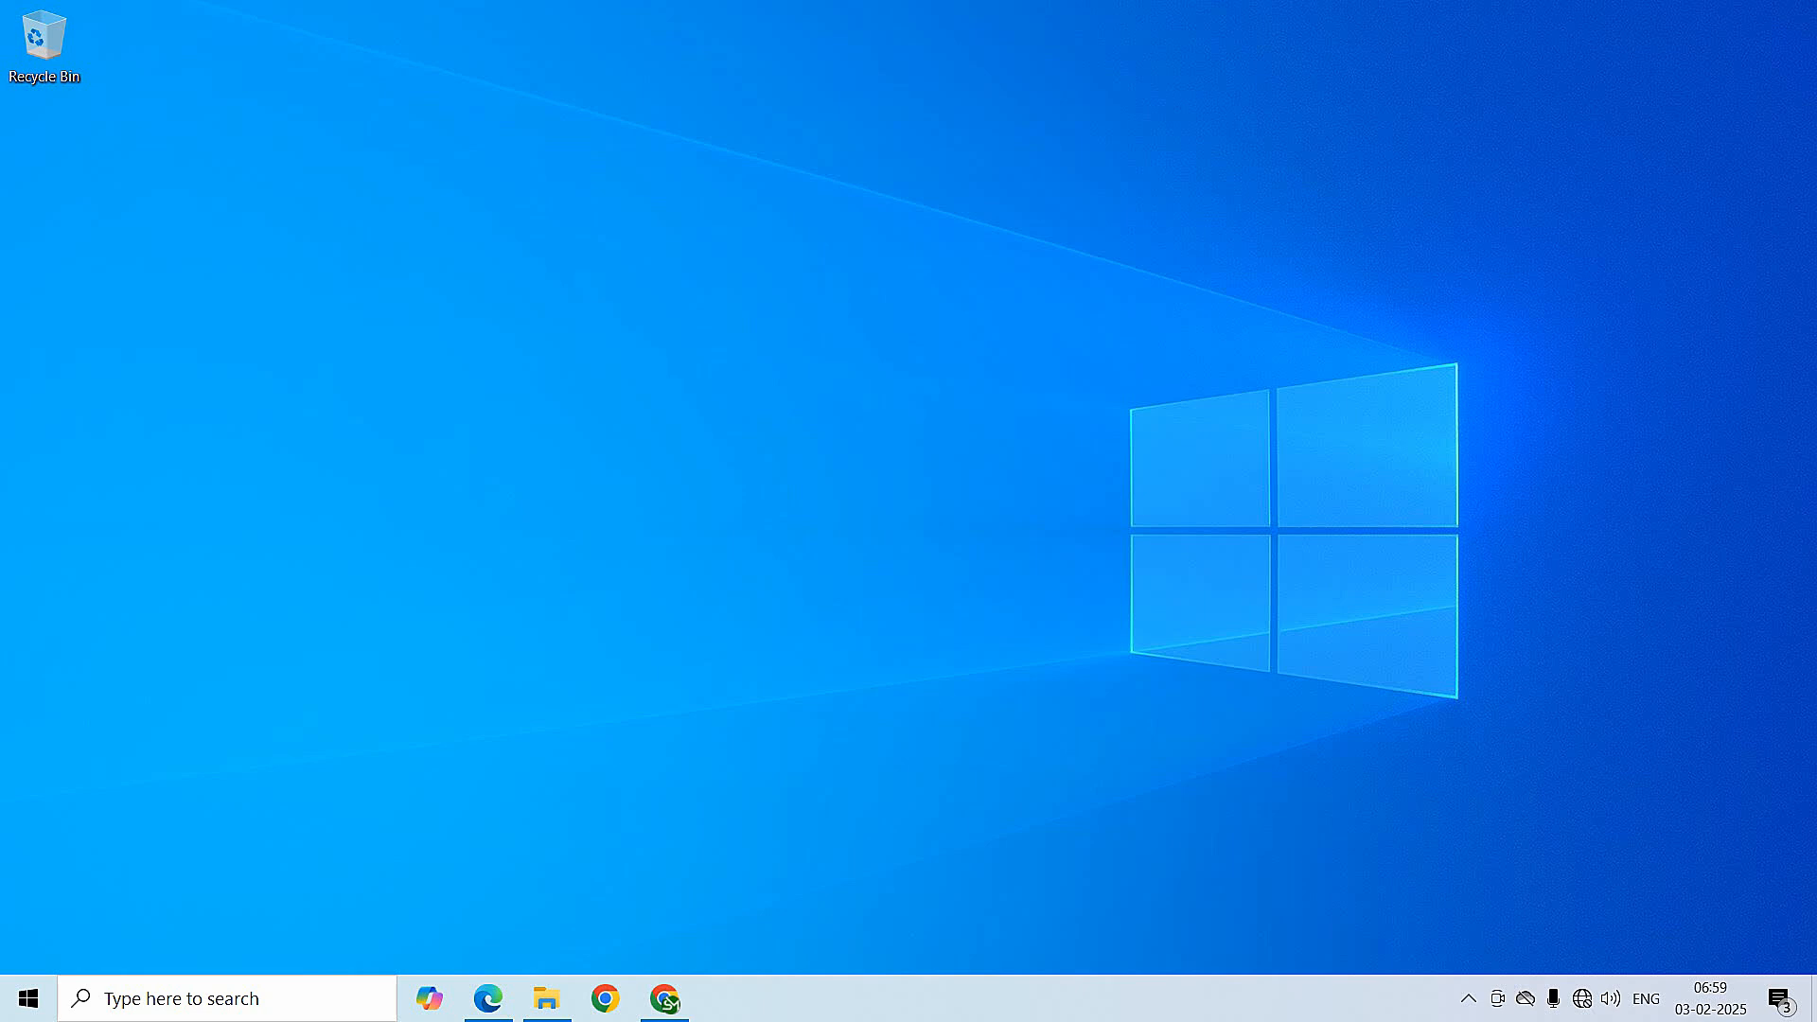
Switch to Chrome, search for "anaconda downloads" and open the Download Anaconda Distribution result
click(667, 999)
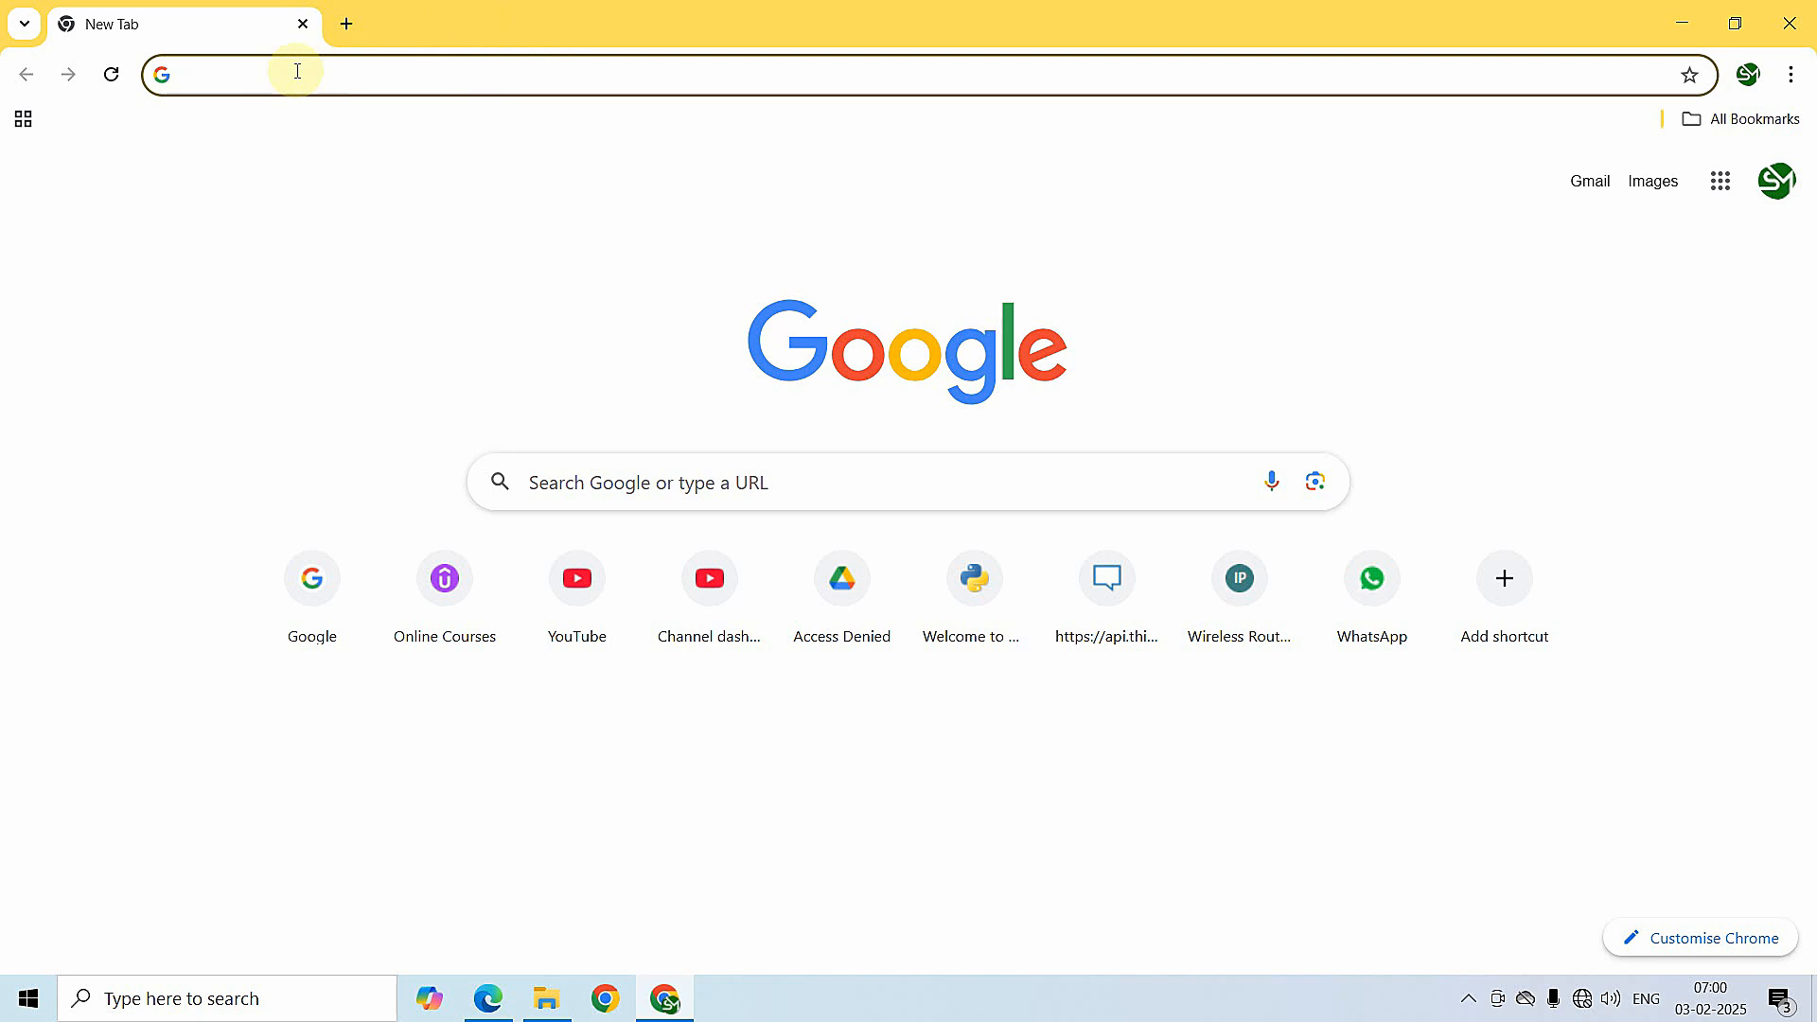
text(ana)
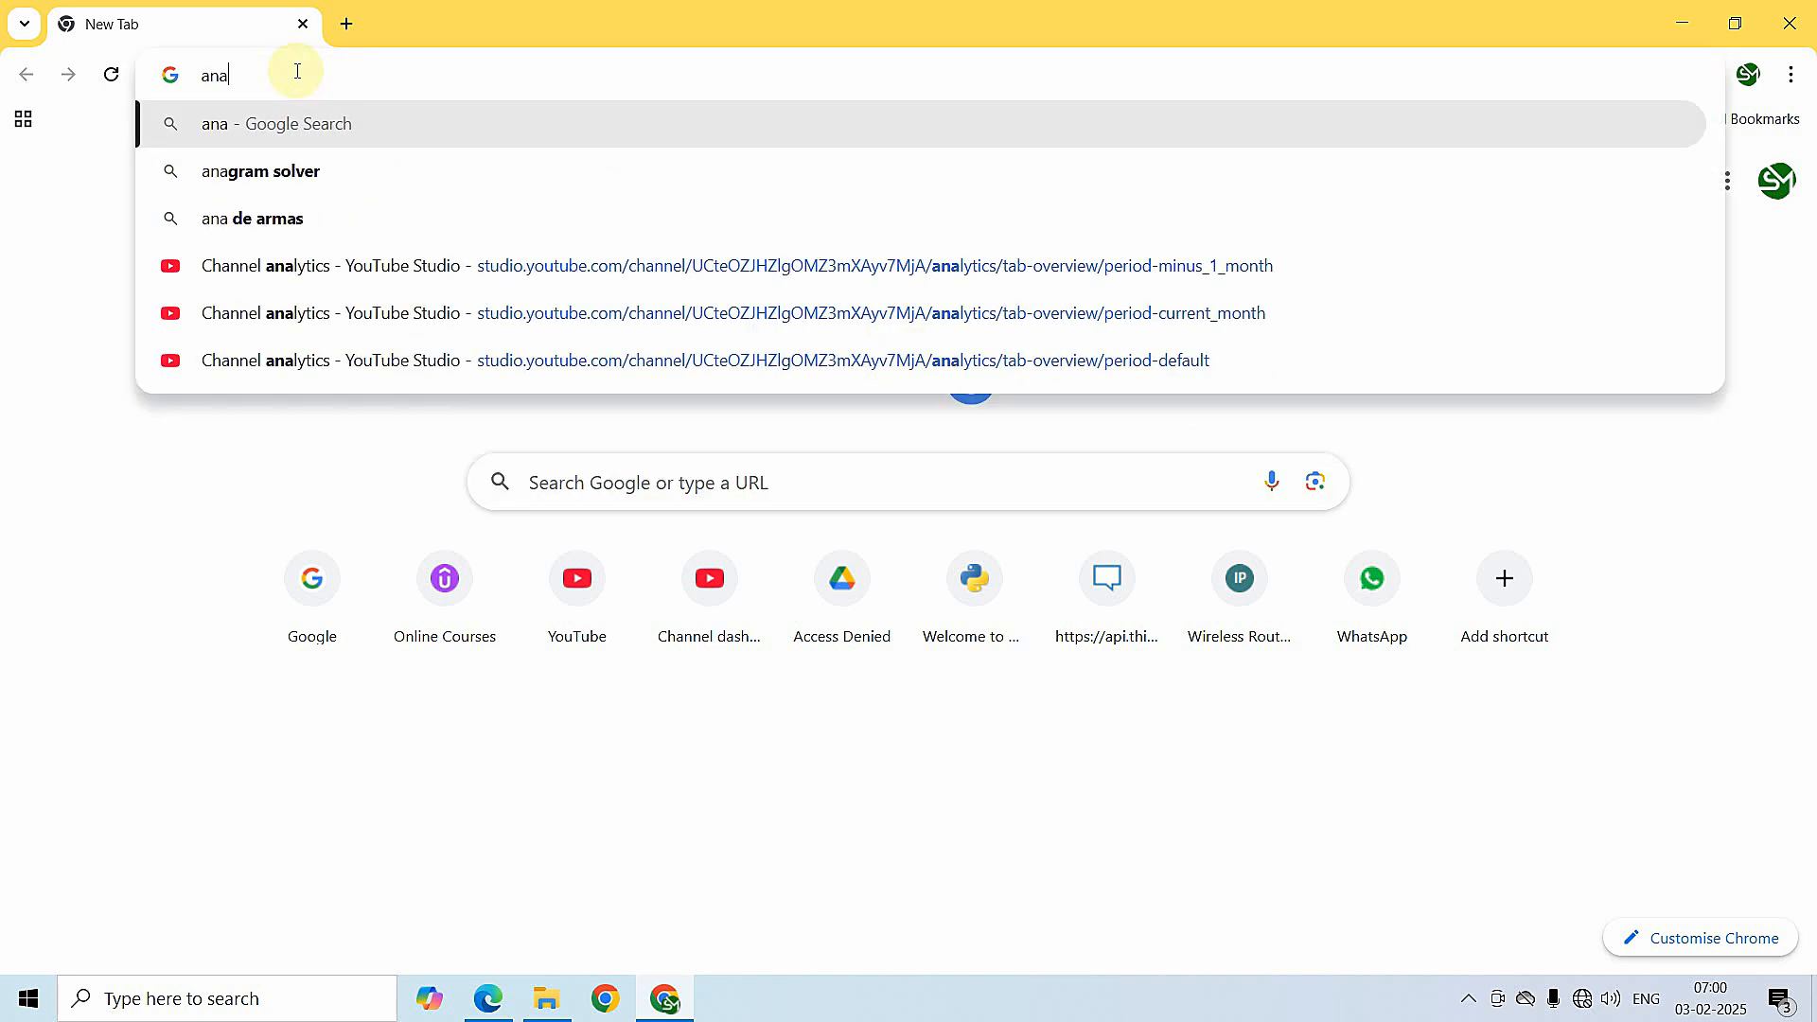
text(conda)
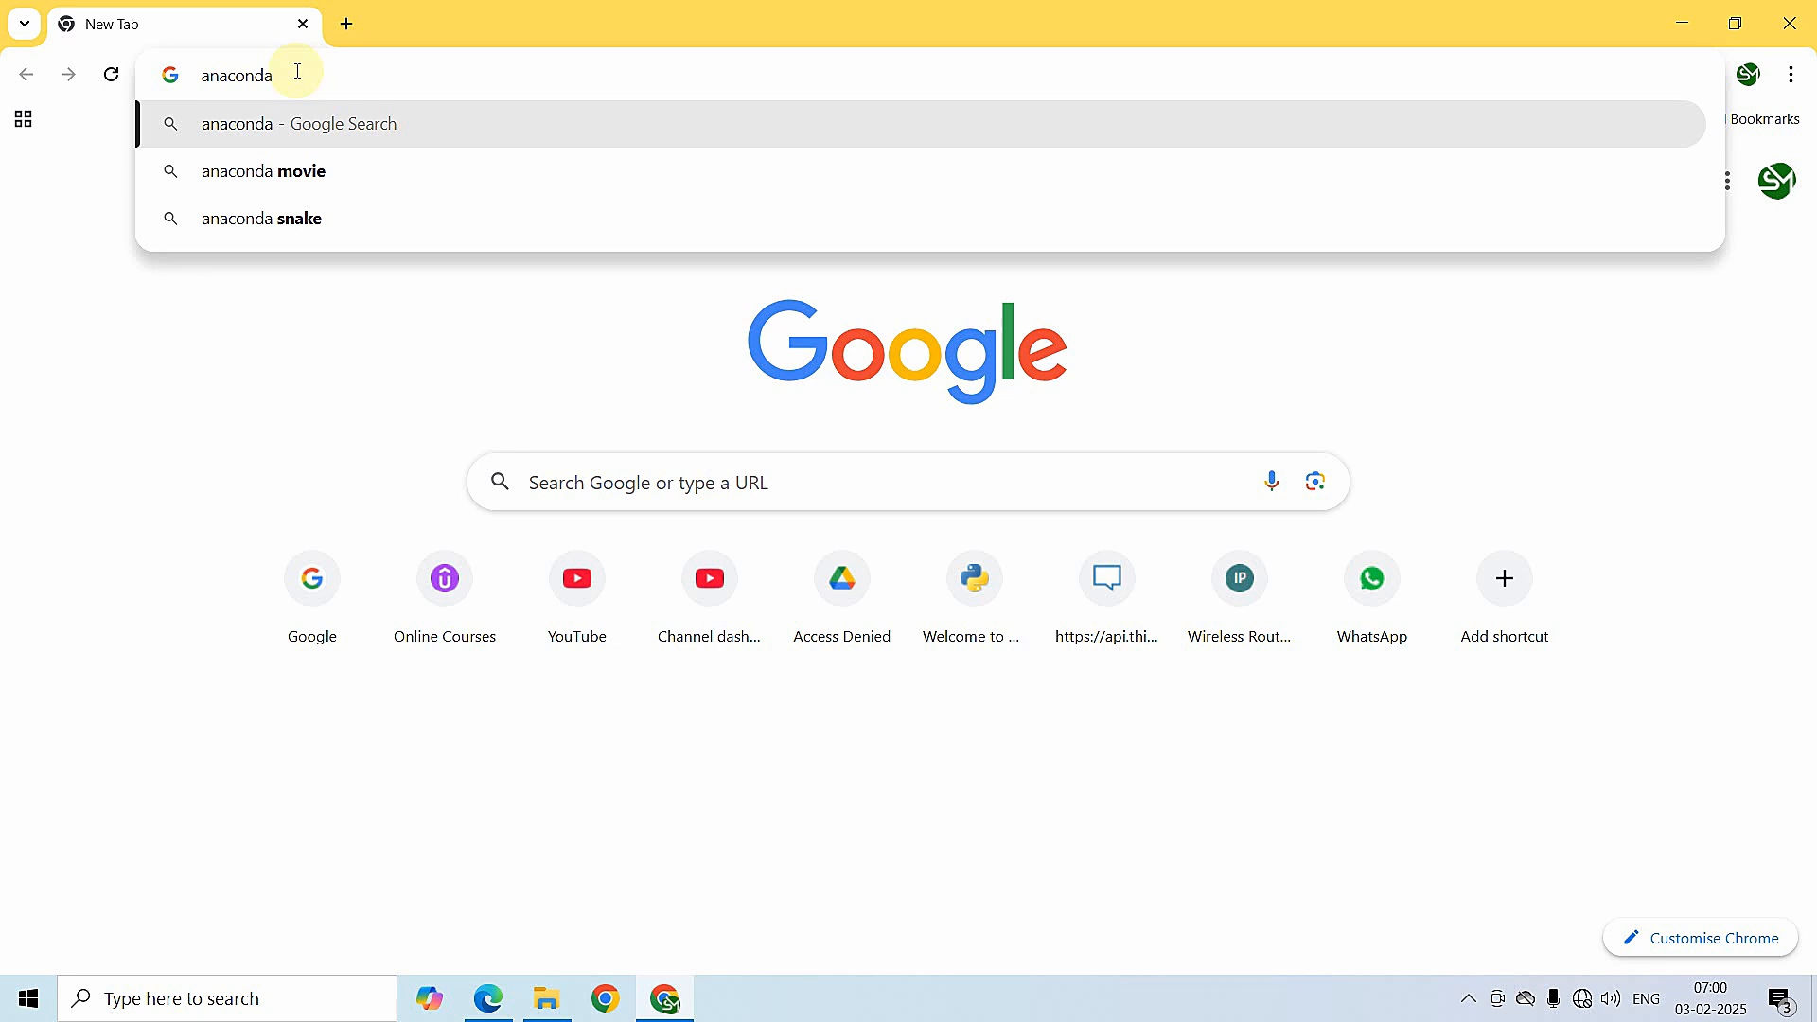
text( downlods)
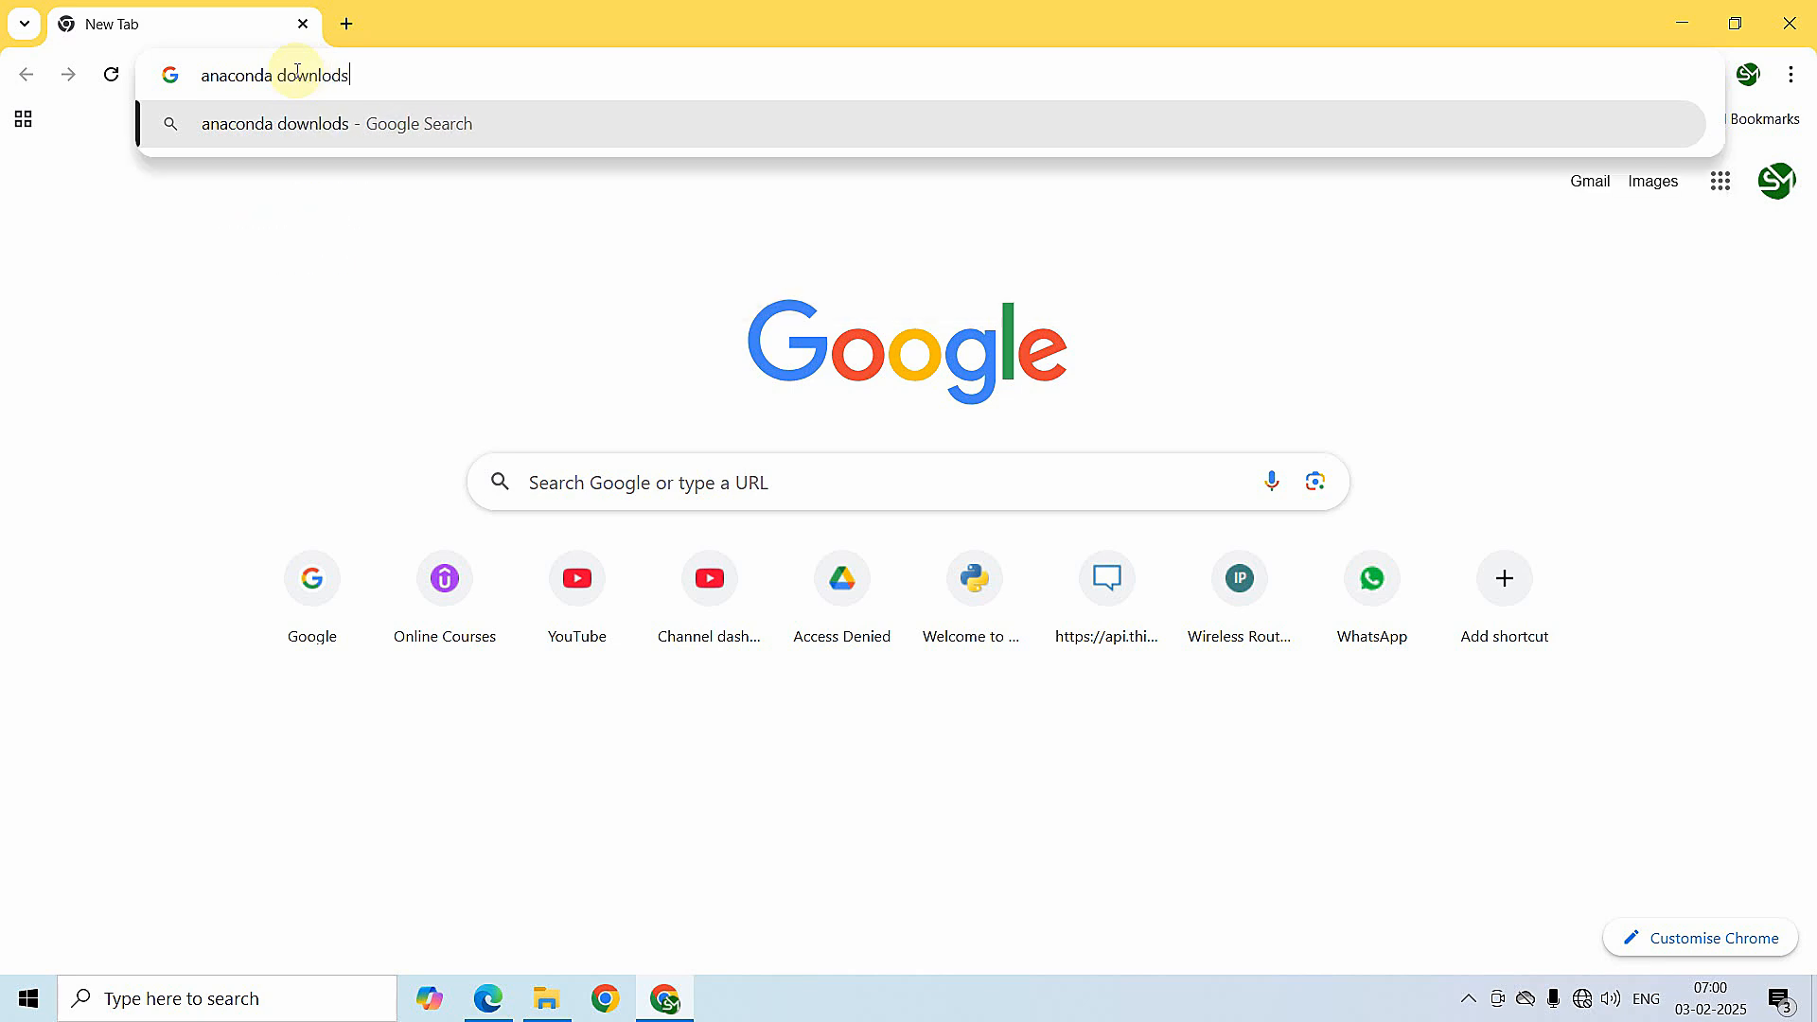
key(BackSpace)
key(BackSpace)
text(ads)
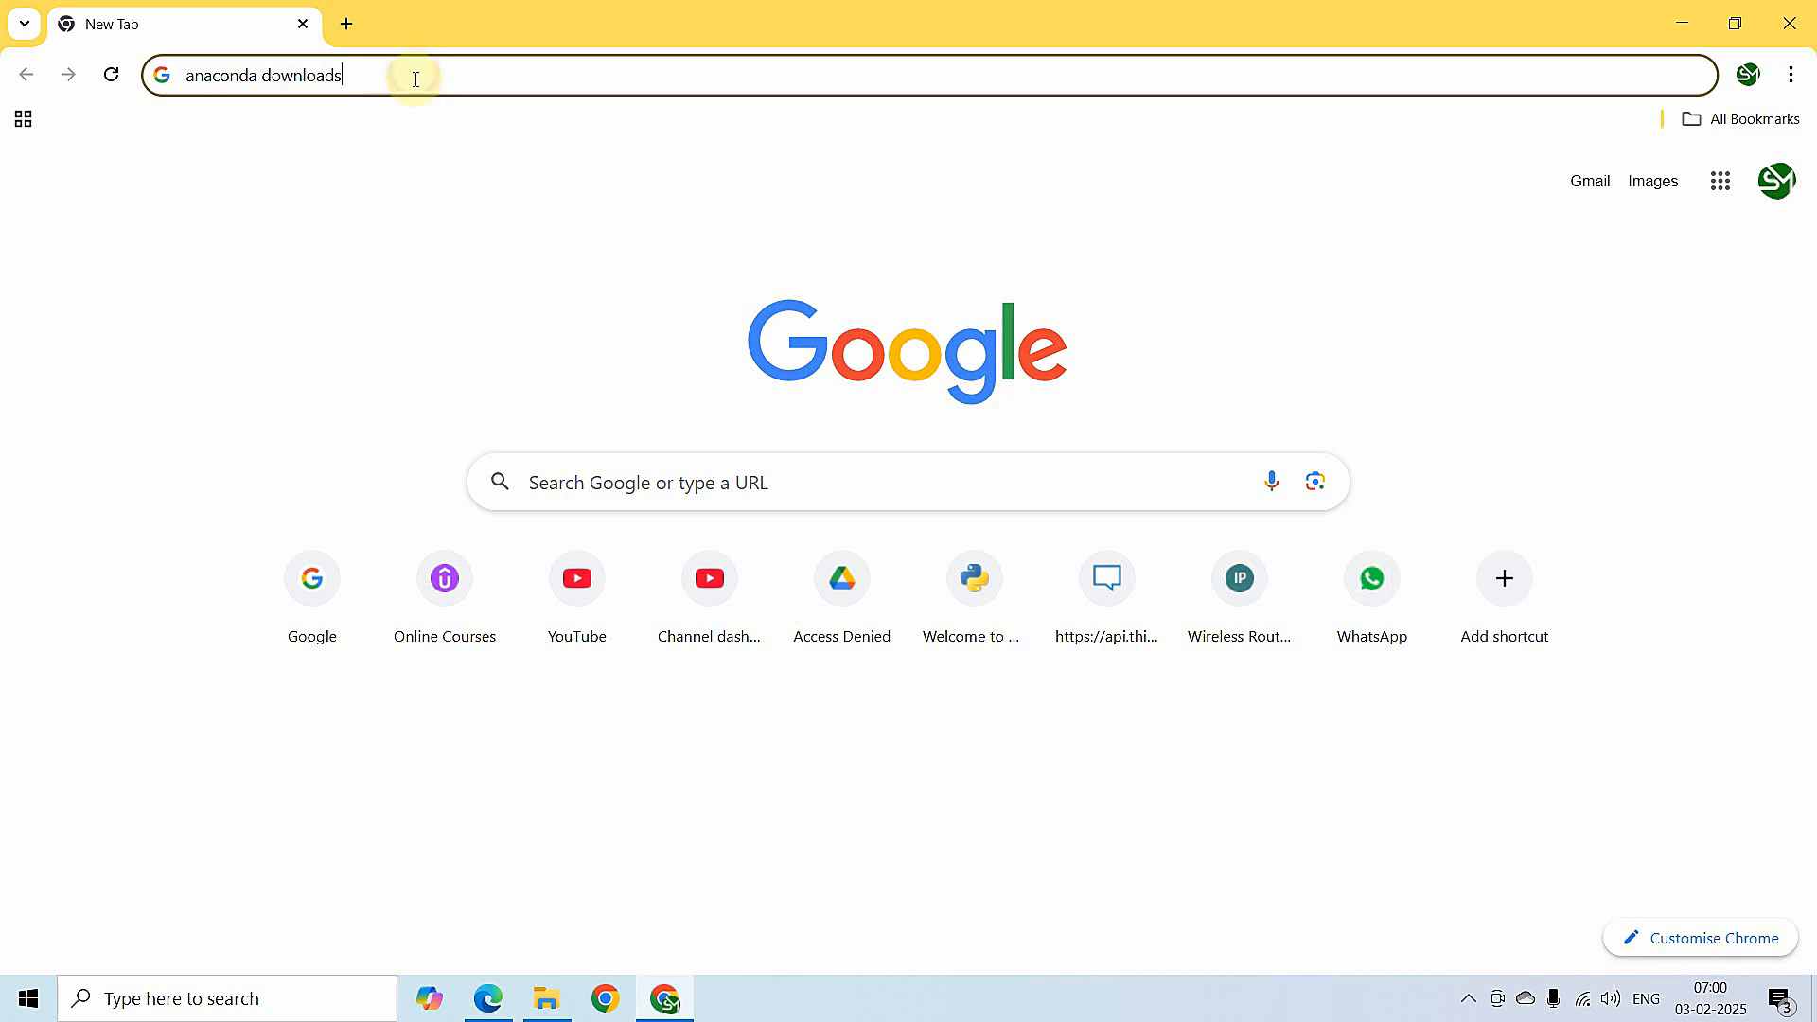
key(Return)
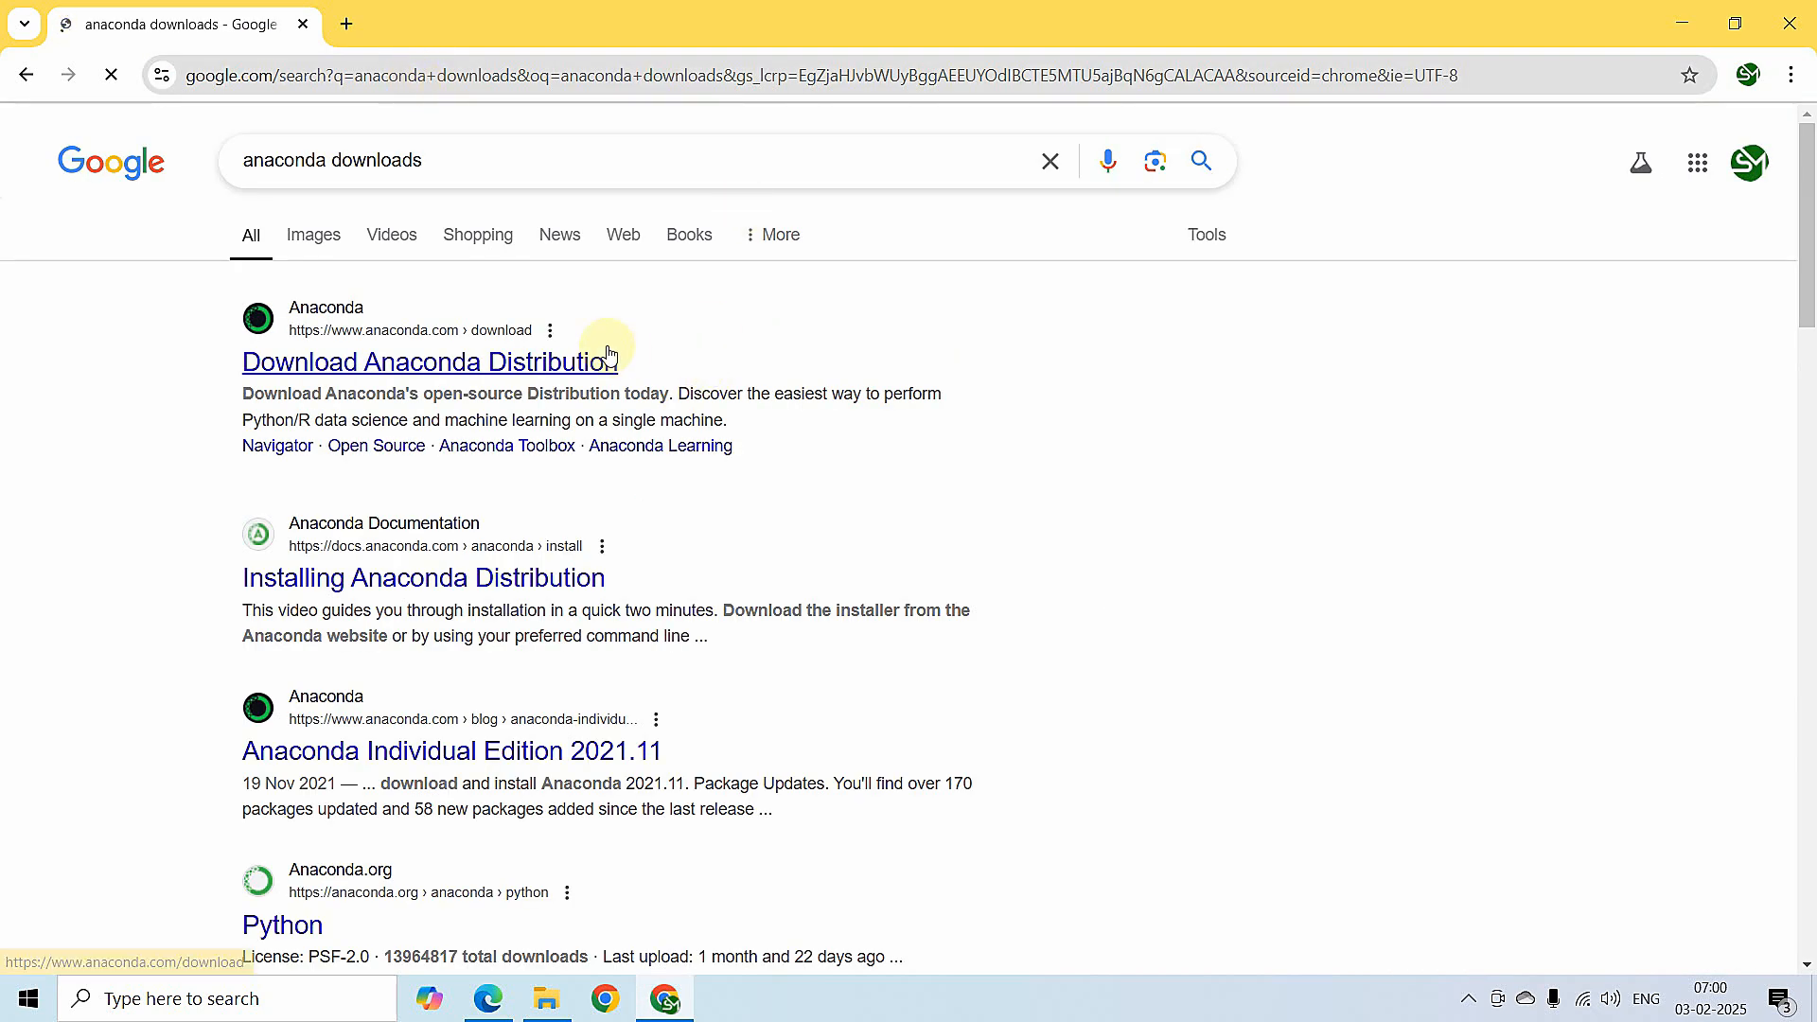
click(407, 369)
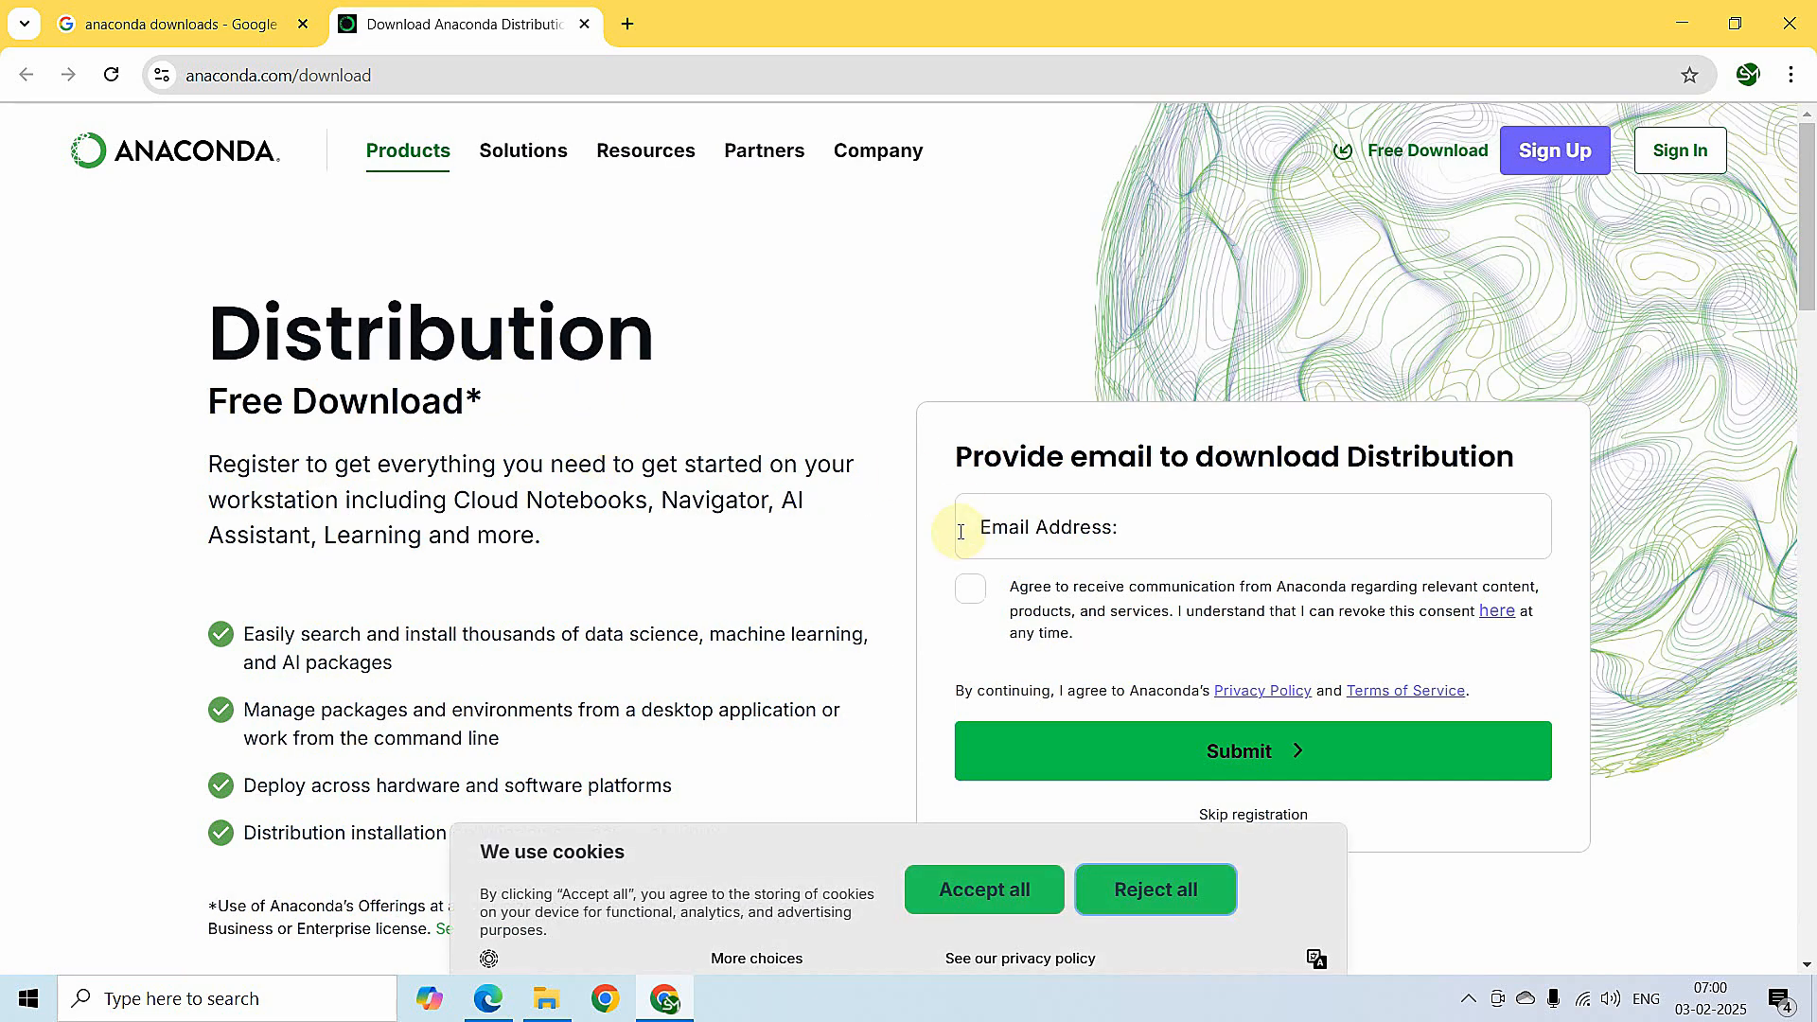
Agree to receive communication from Anaconda and start filling in the e-mail address on the Distribution download form
click(1069, 513)
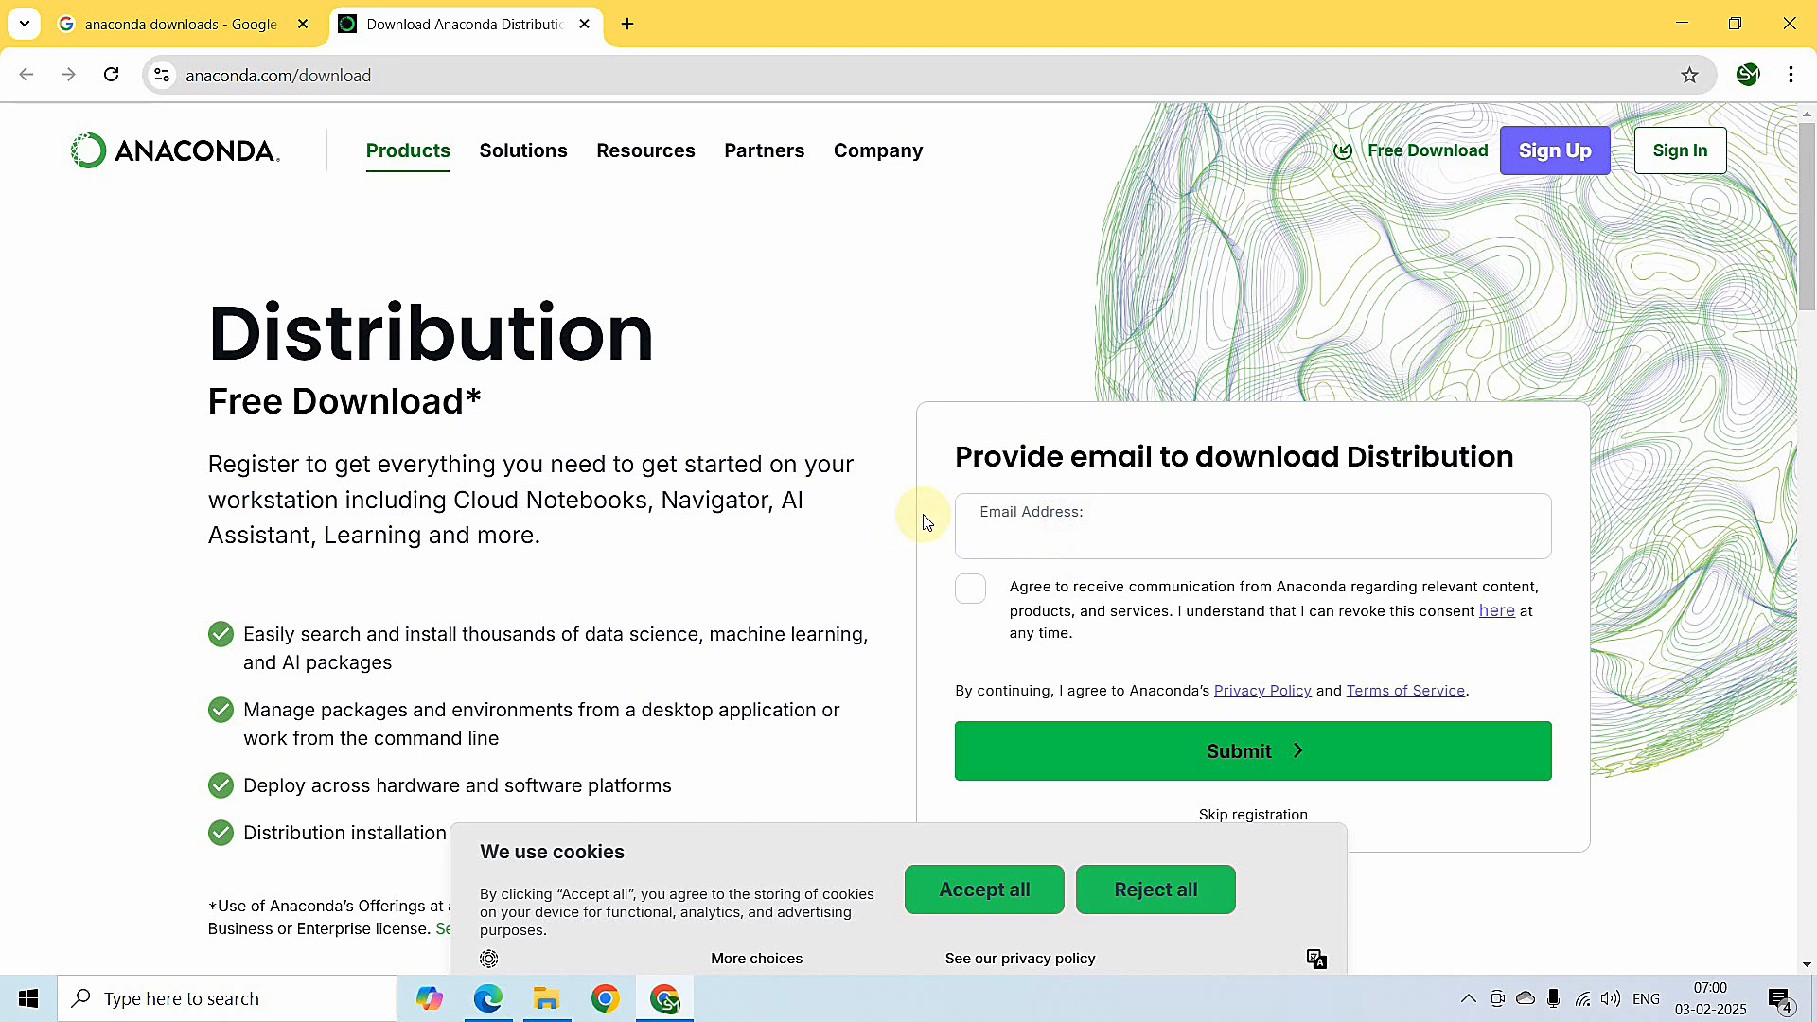
click(975, 597)
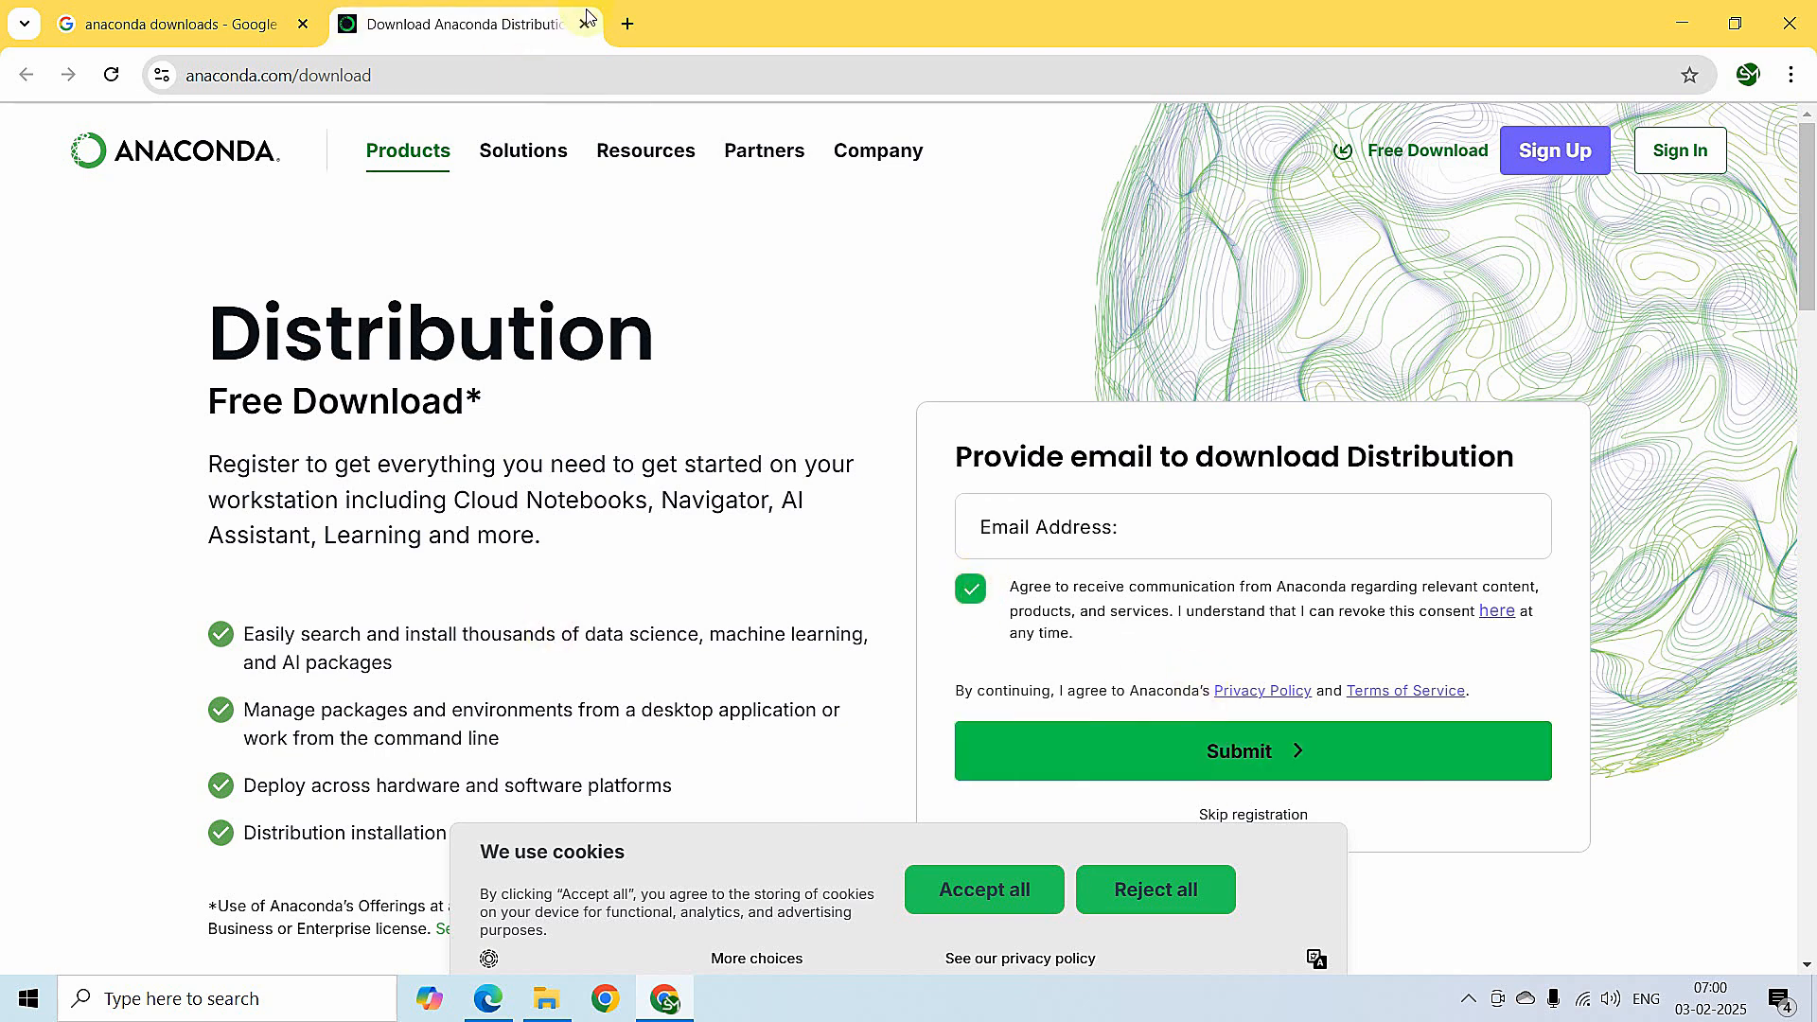
click(1148, 532)
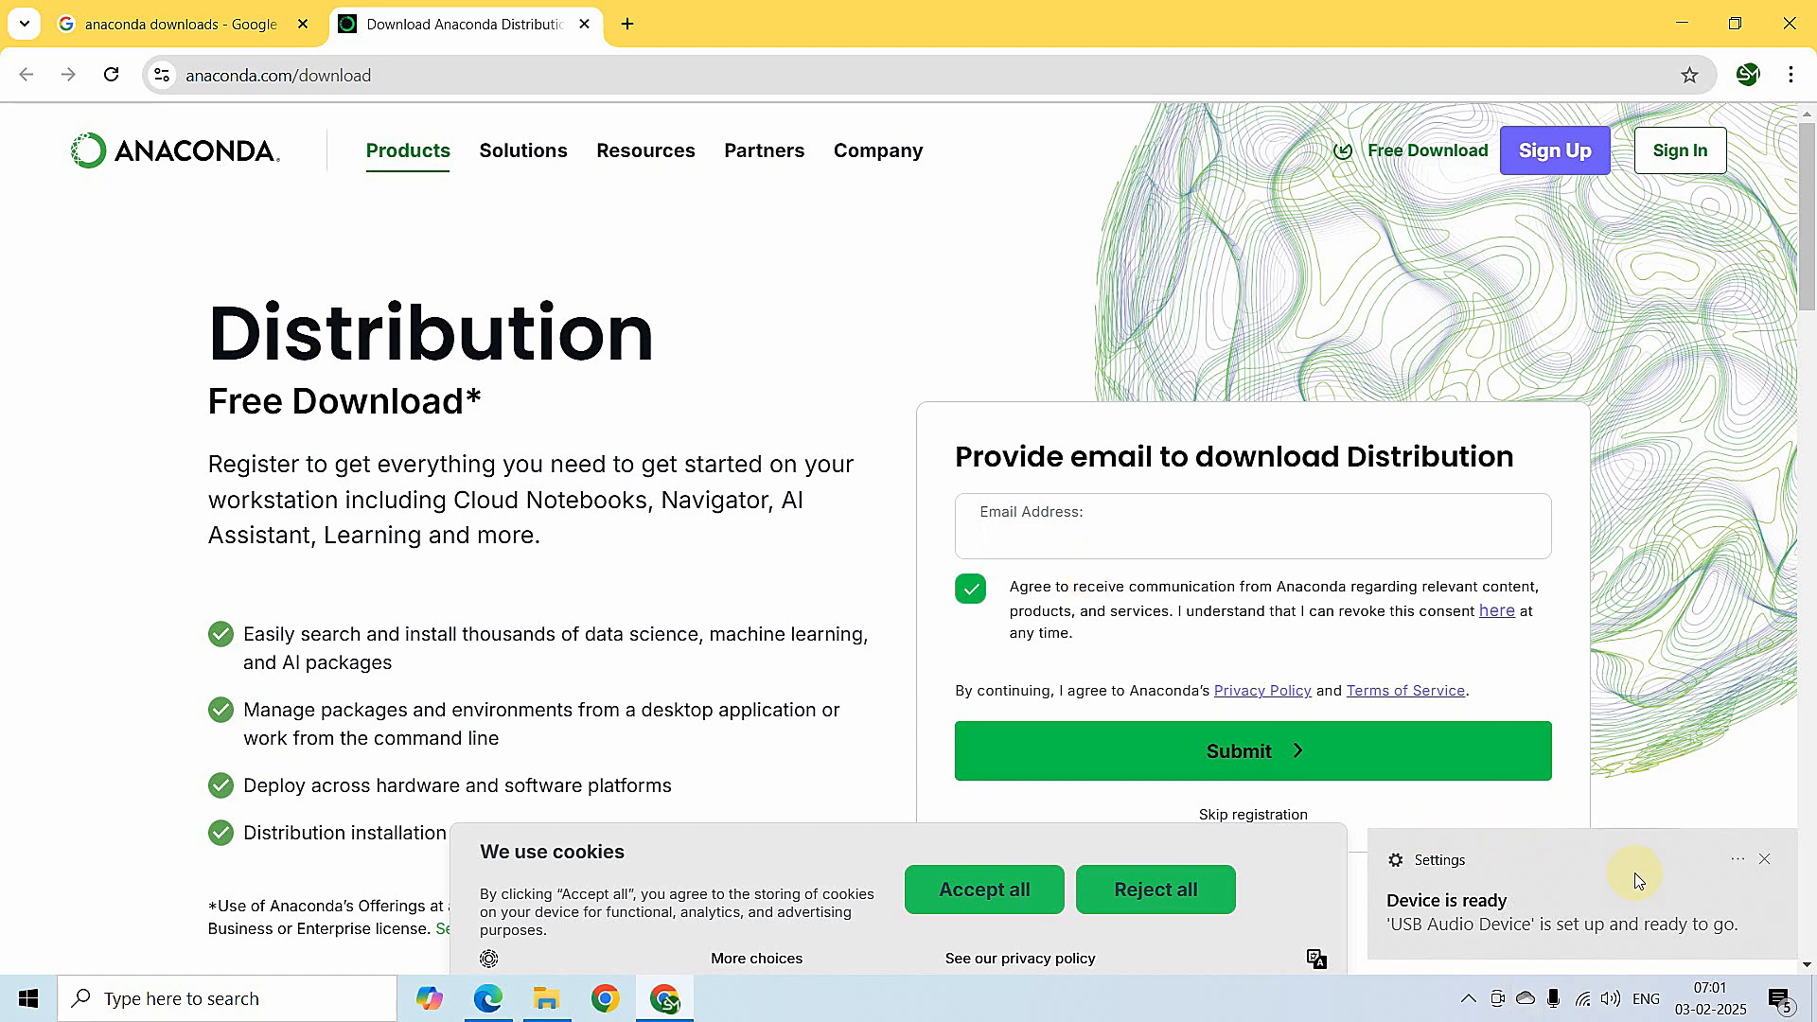
click(1765, 860)
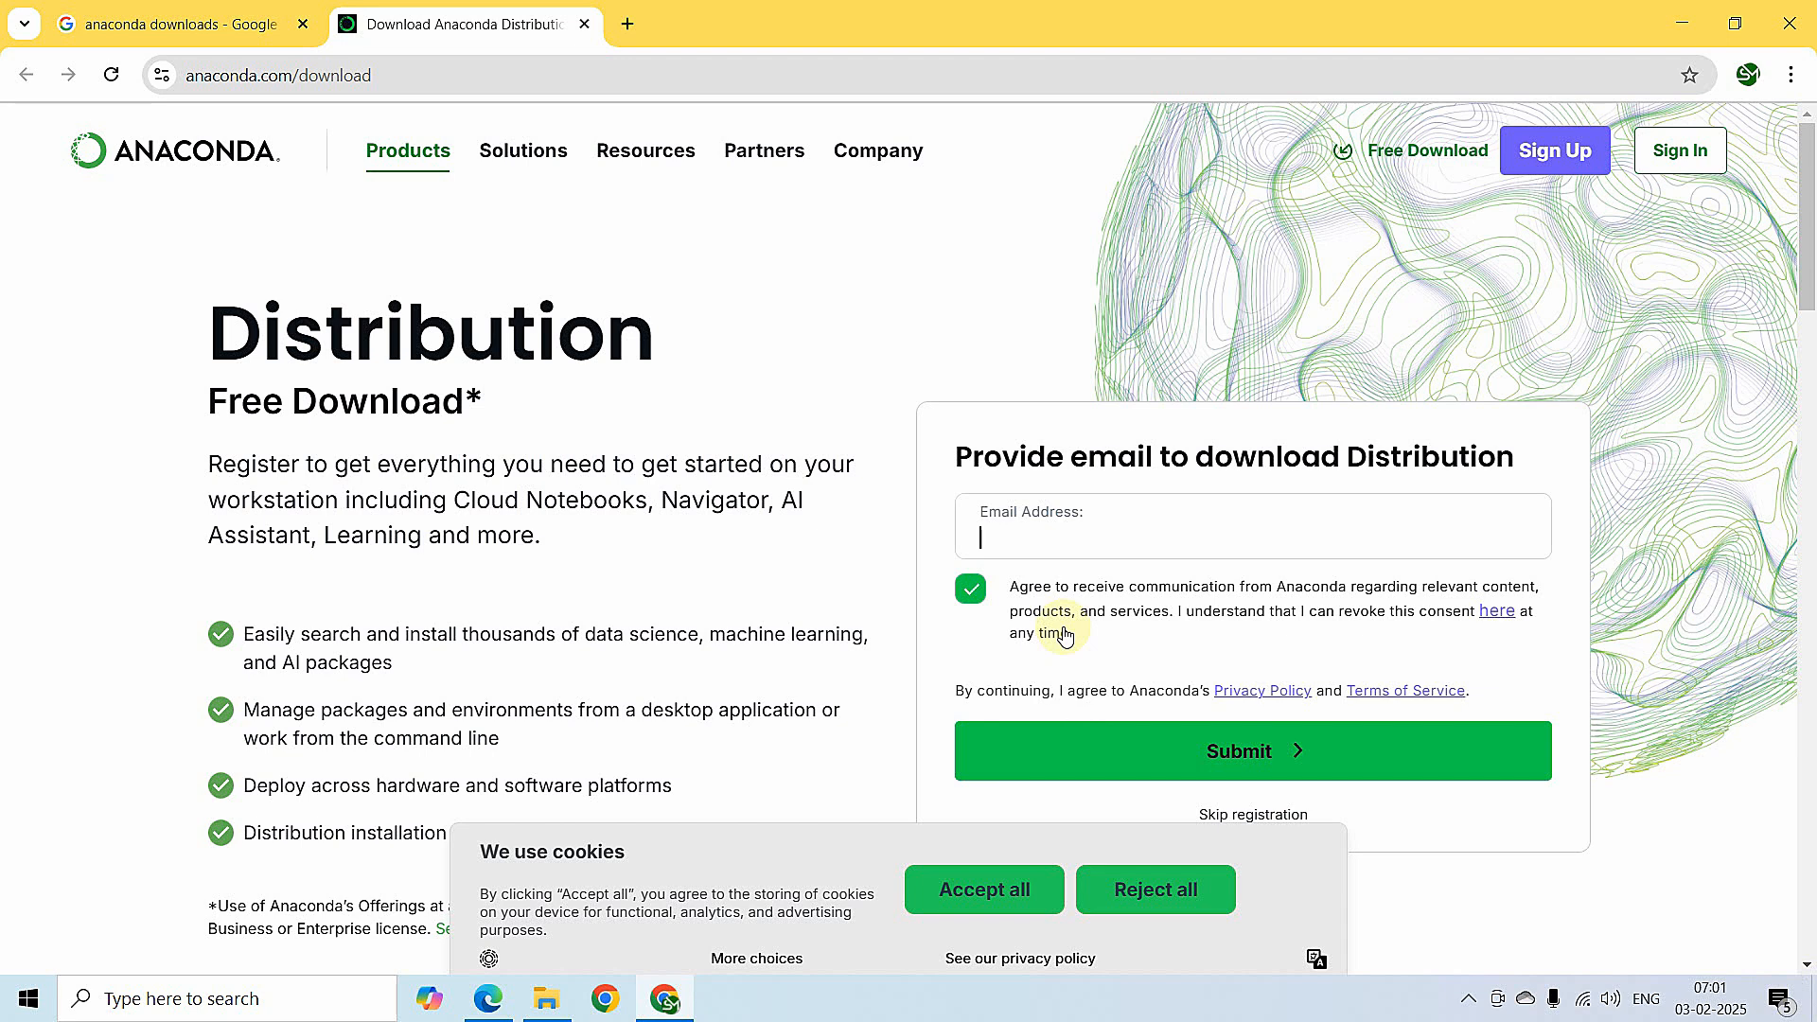
click(1332, 497)
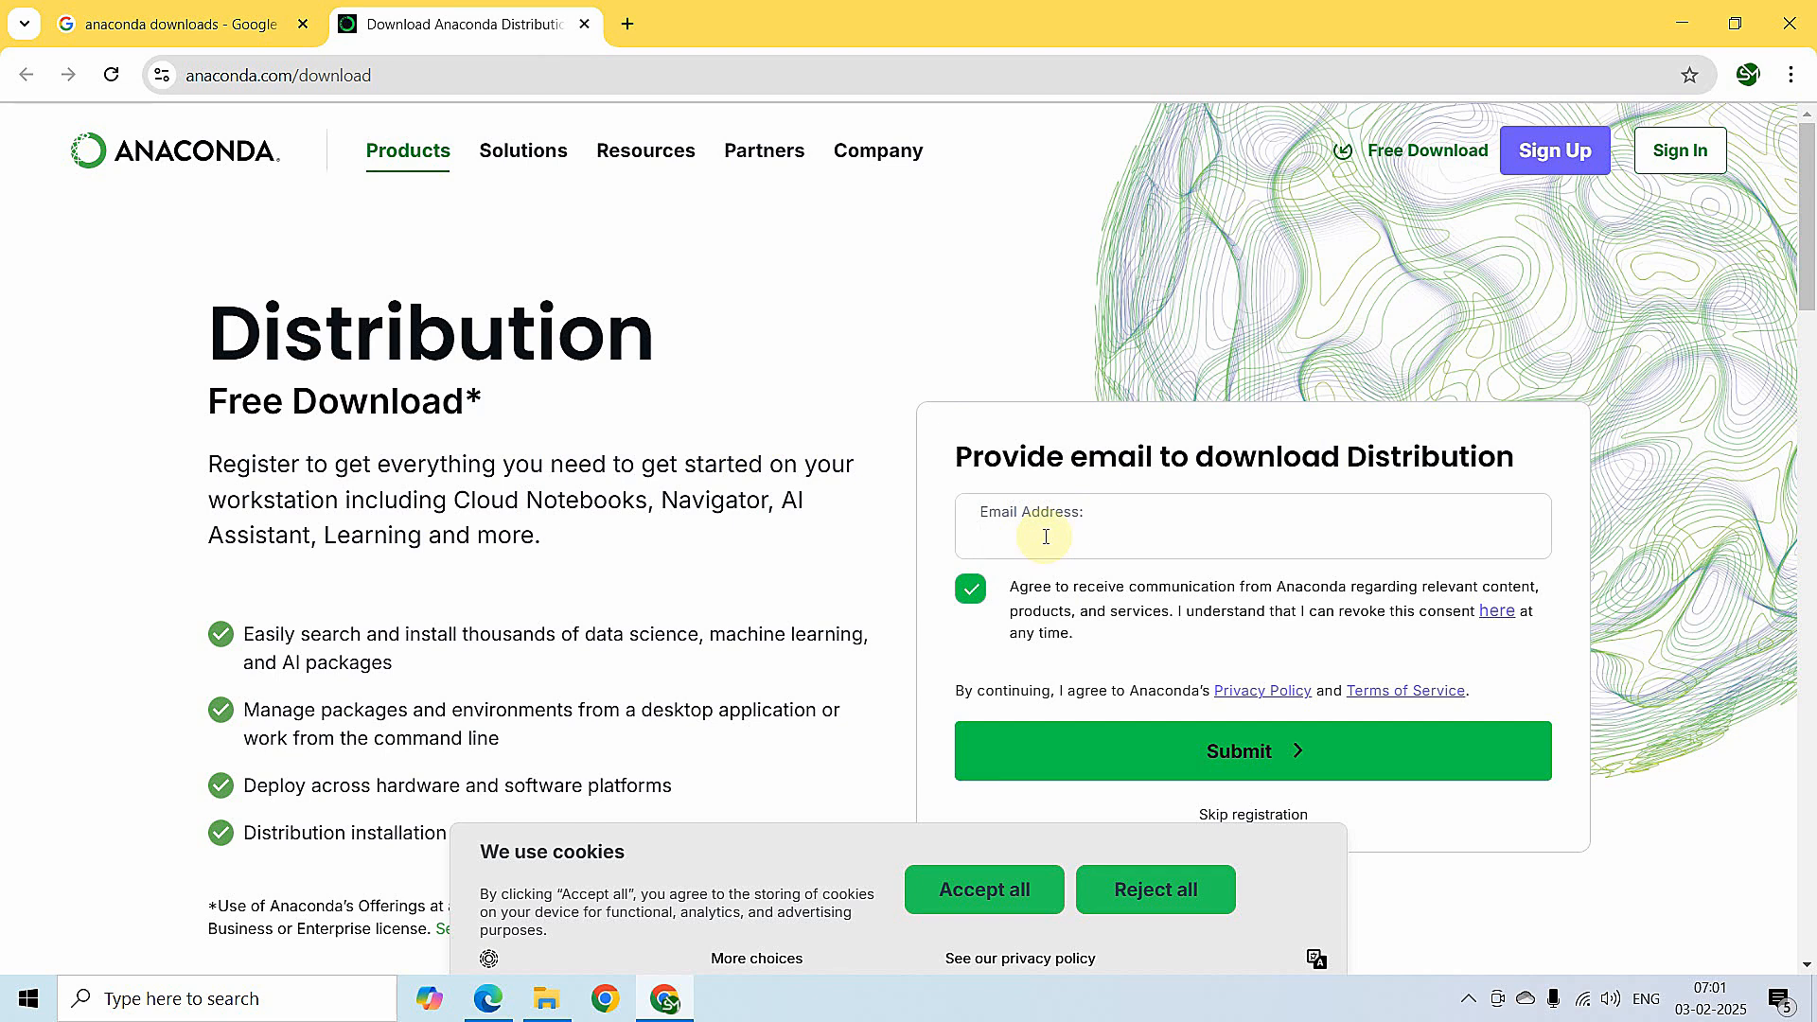
text(sn)
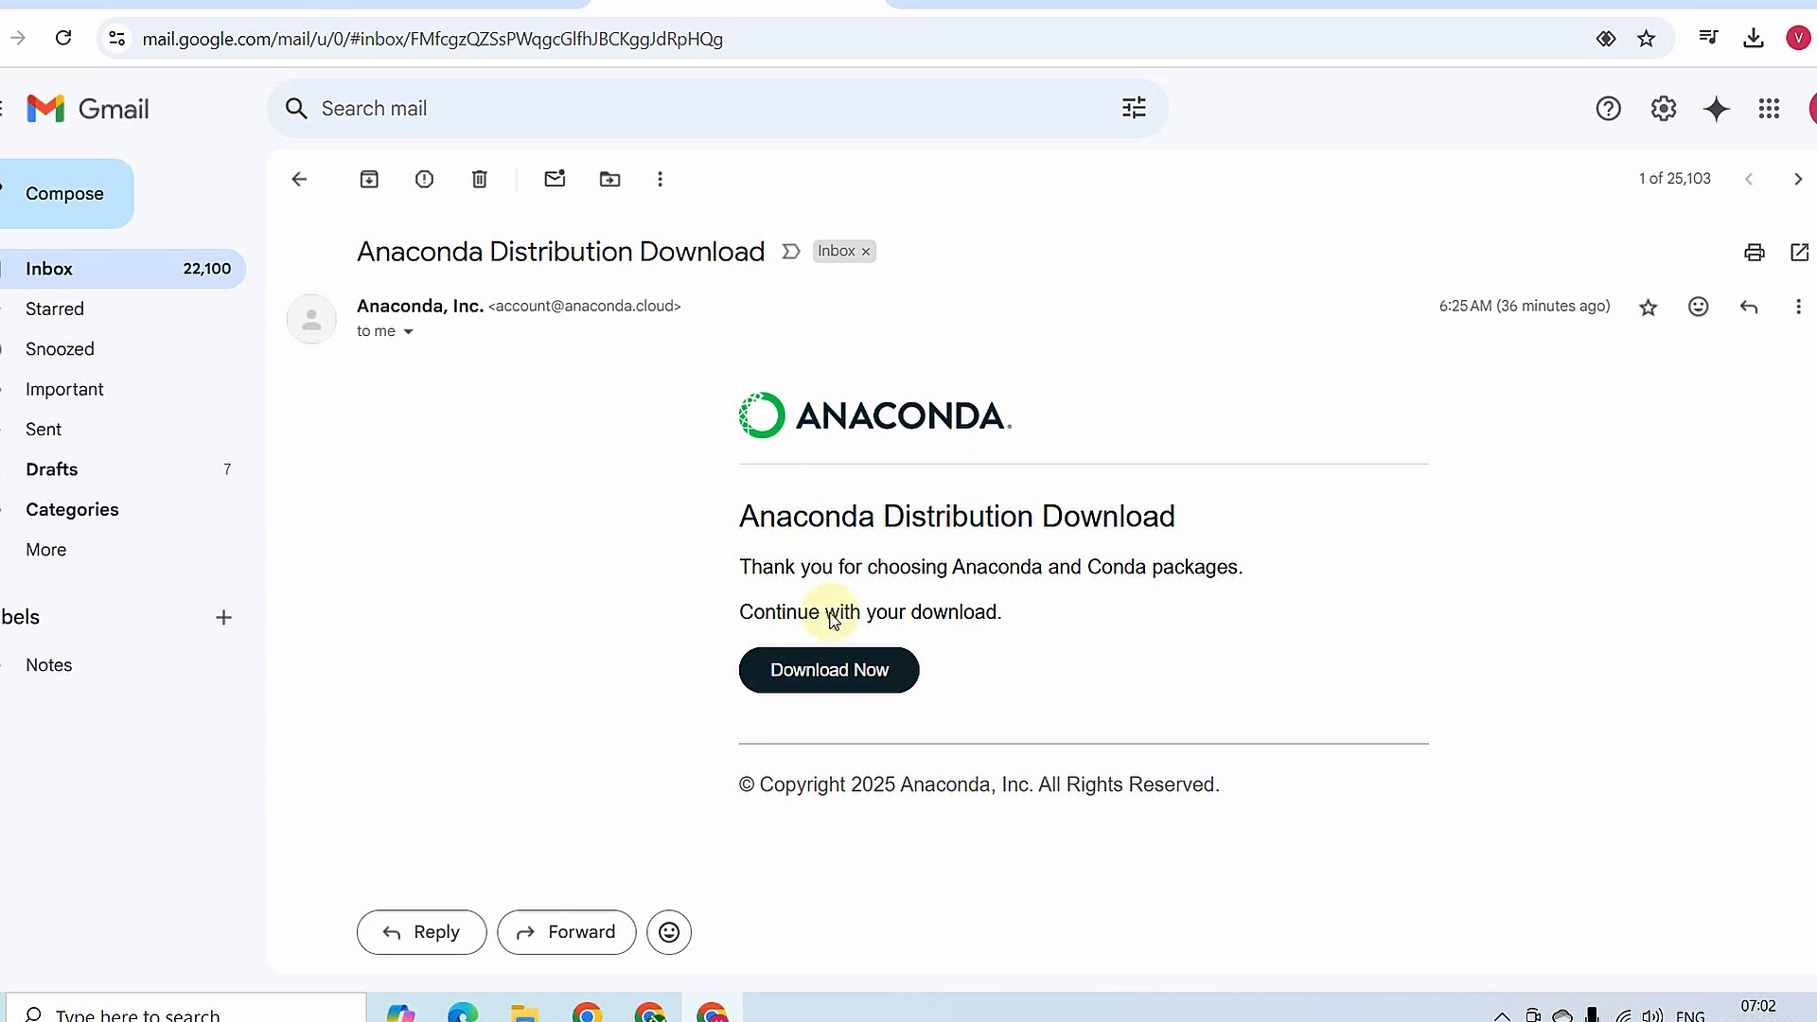
Open the Anaconda Distribution Download message from the Gmail inbox and follow its download link
click(299, 182)
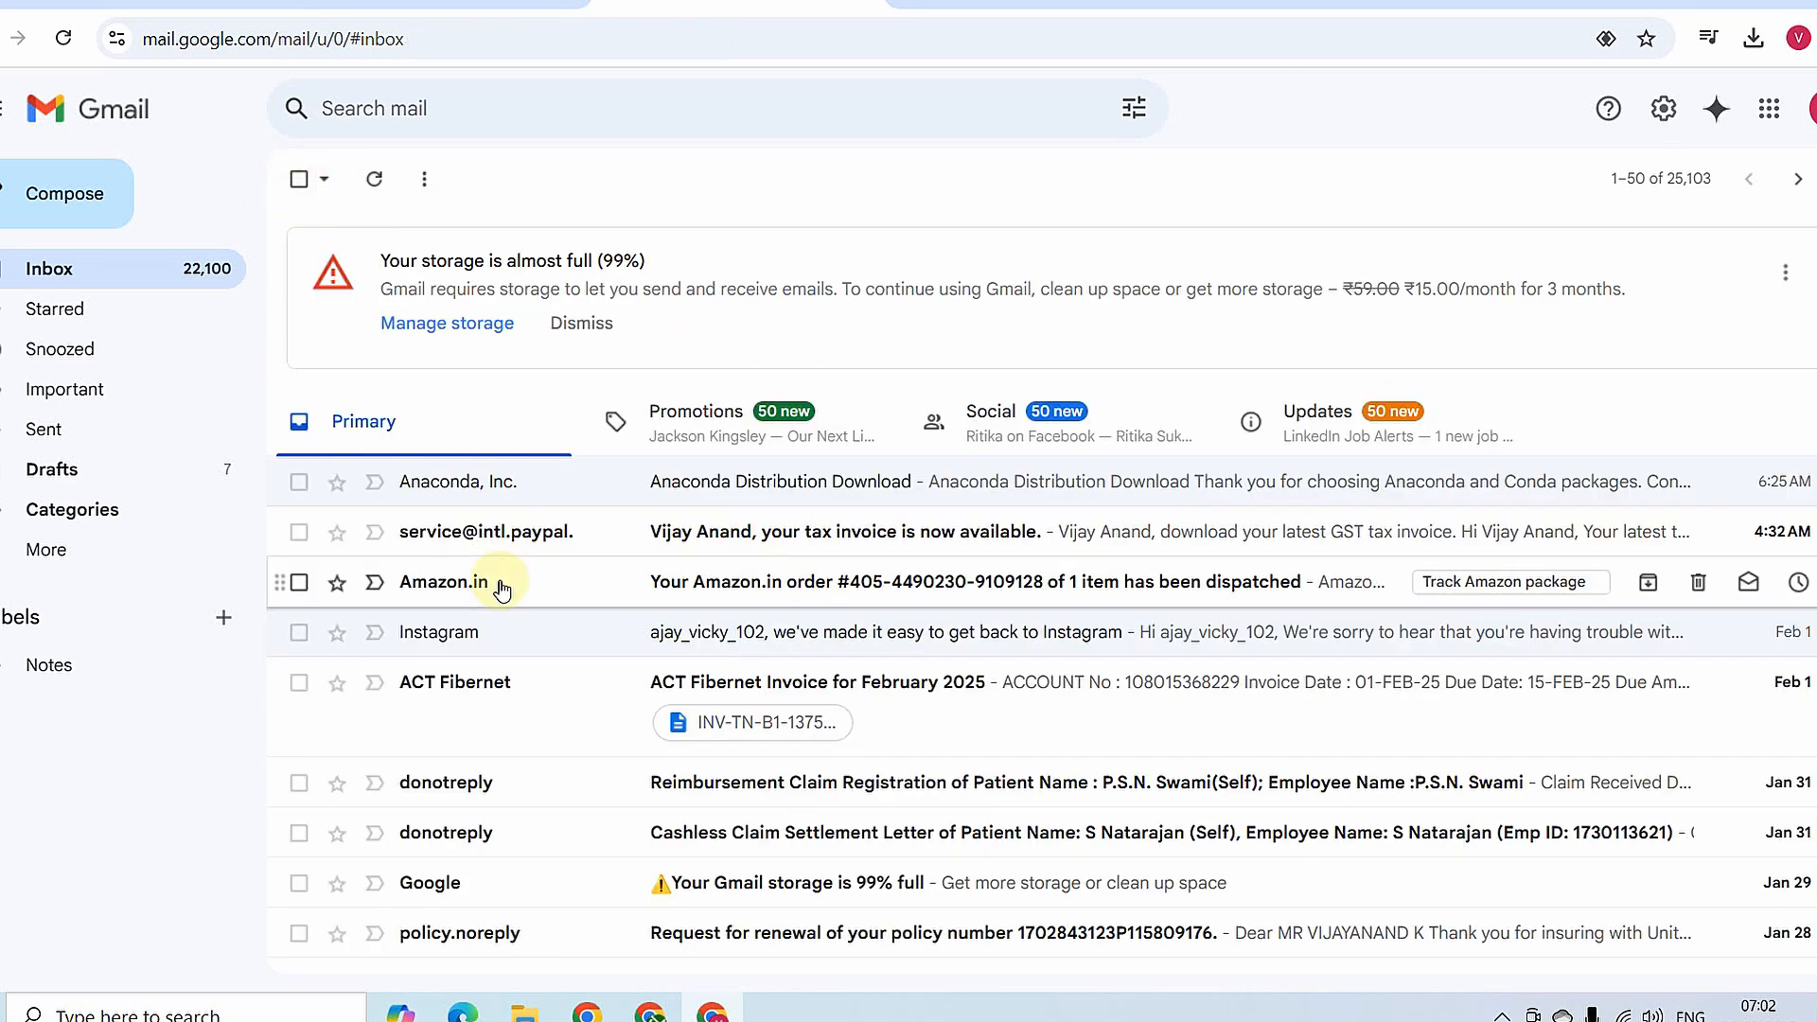
click(526, 488)
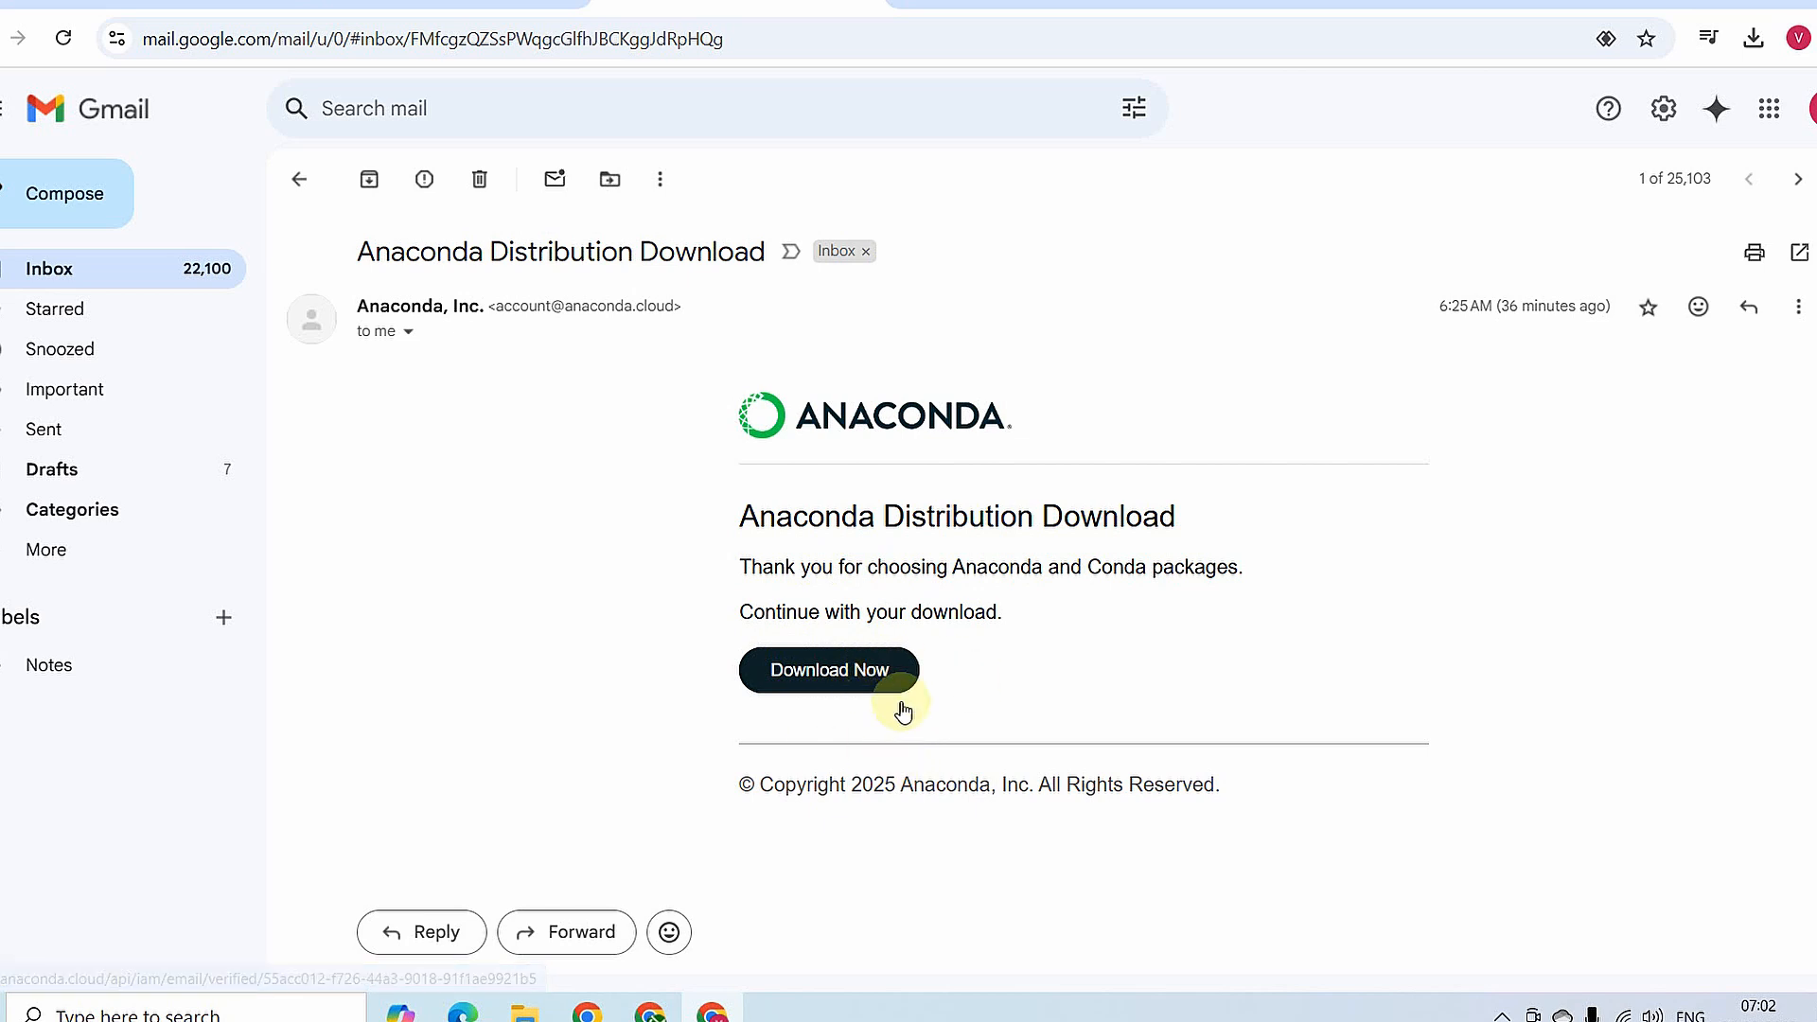
click(884, 378)
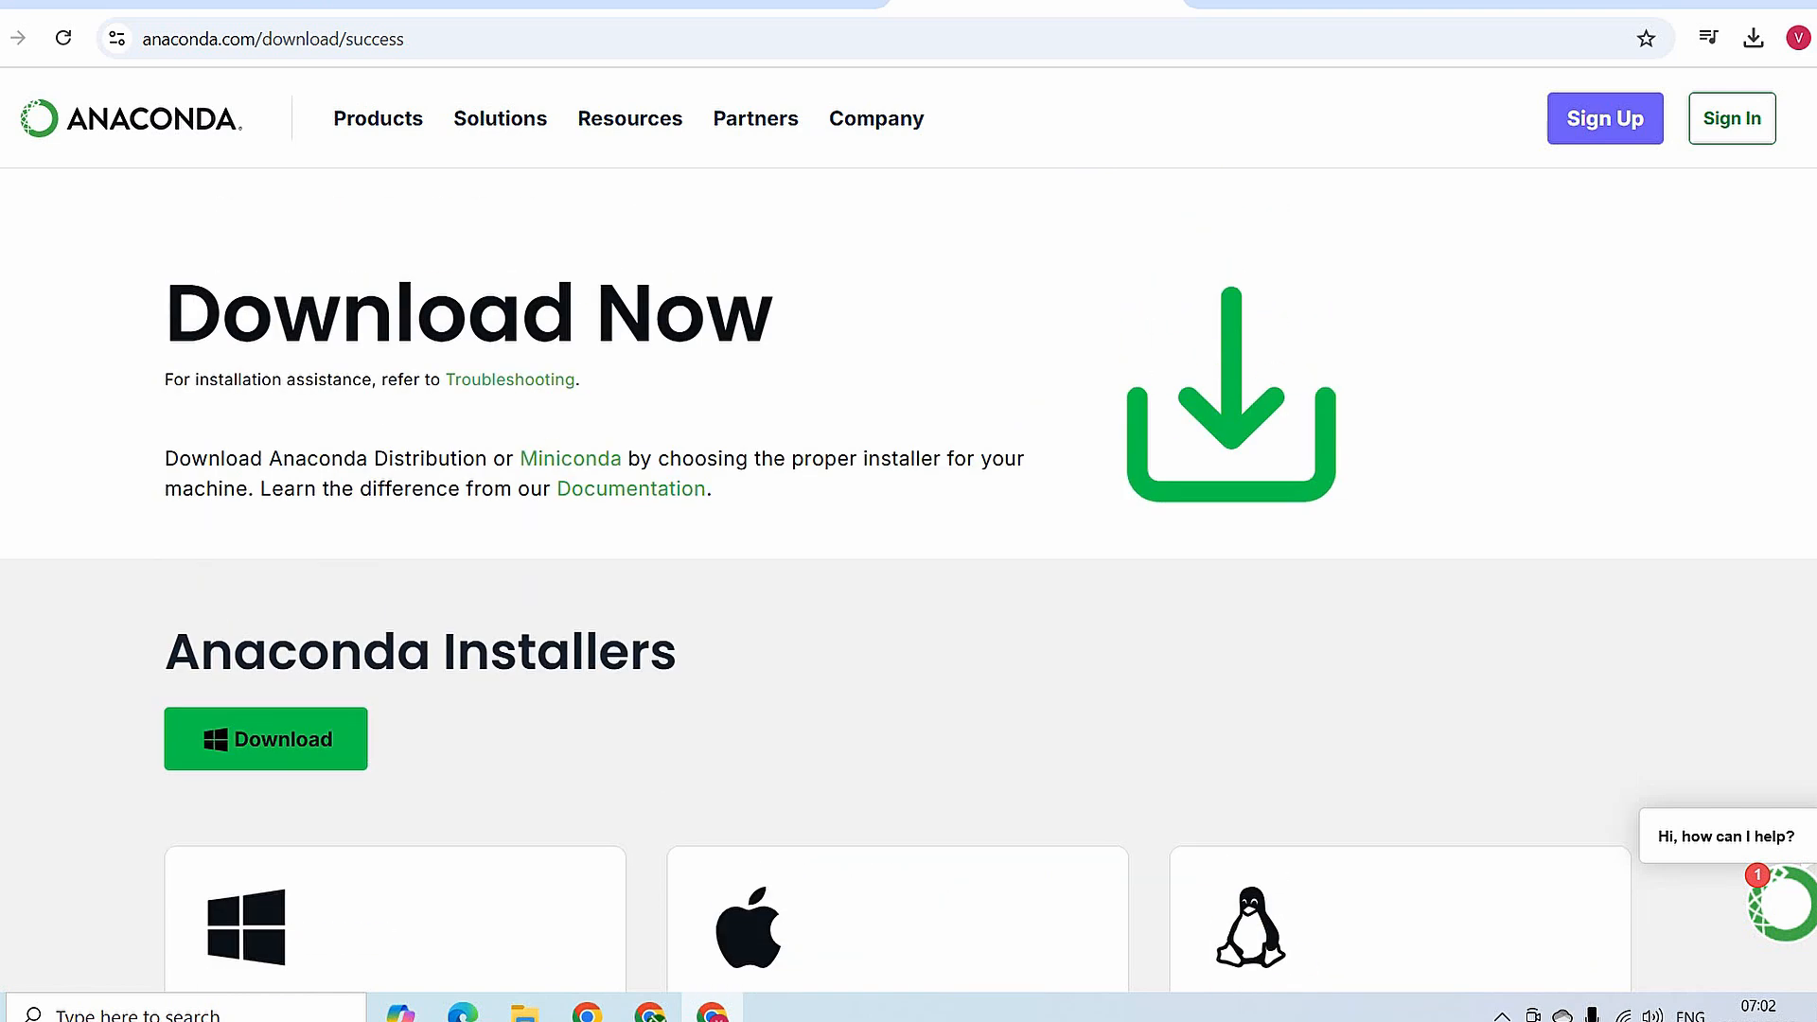
Download the Windows 64-Bit Graphical Installer for Python 3.12 from the Anaconda Installers section
scroll(909, 579, up, 3)
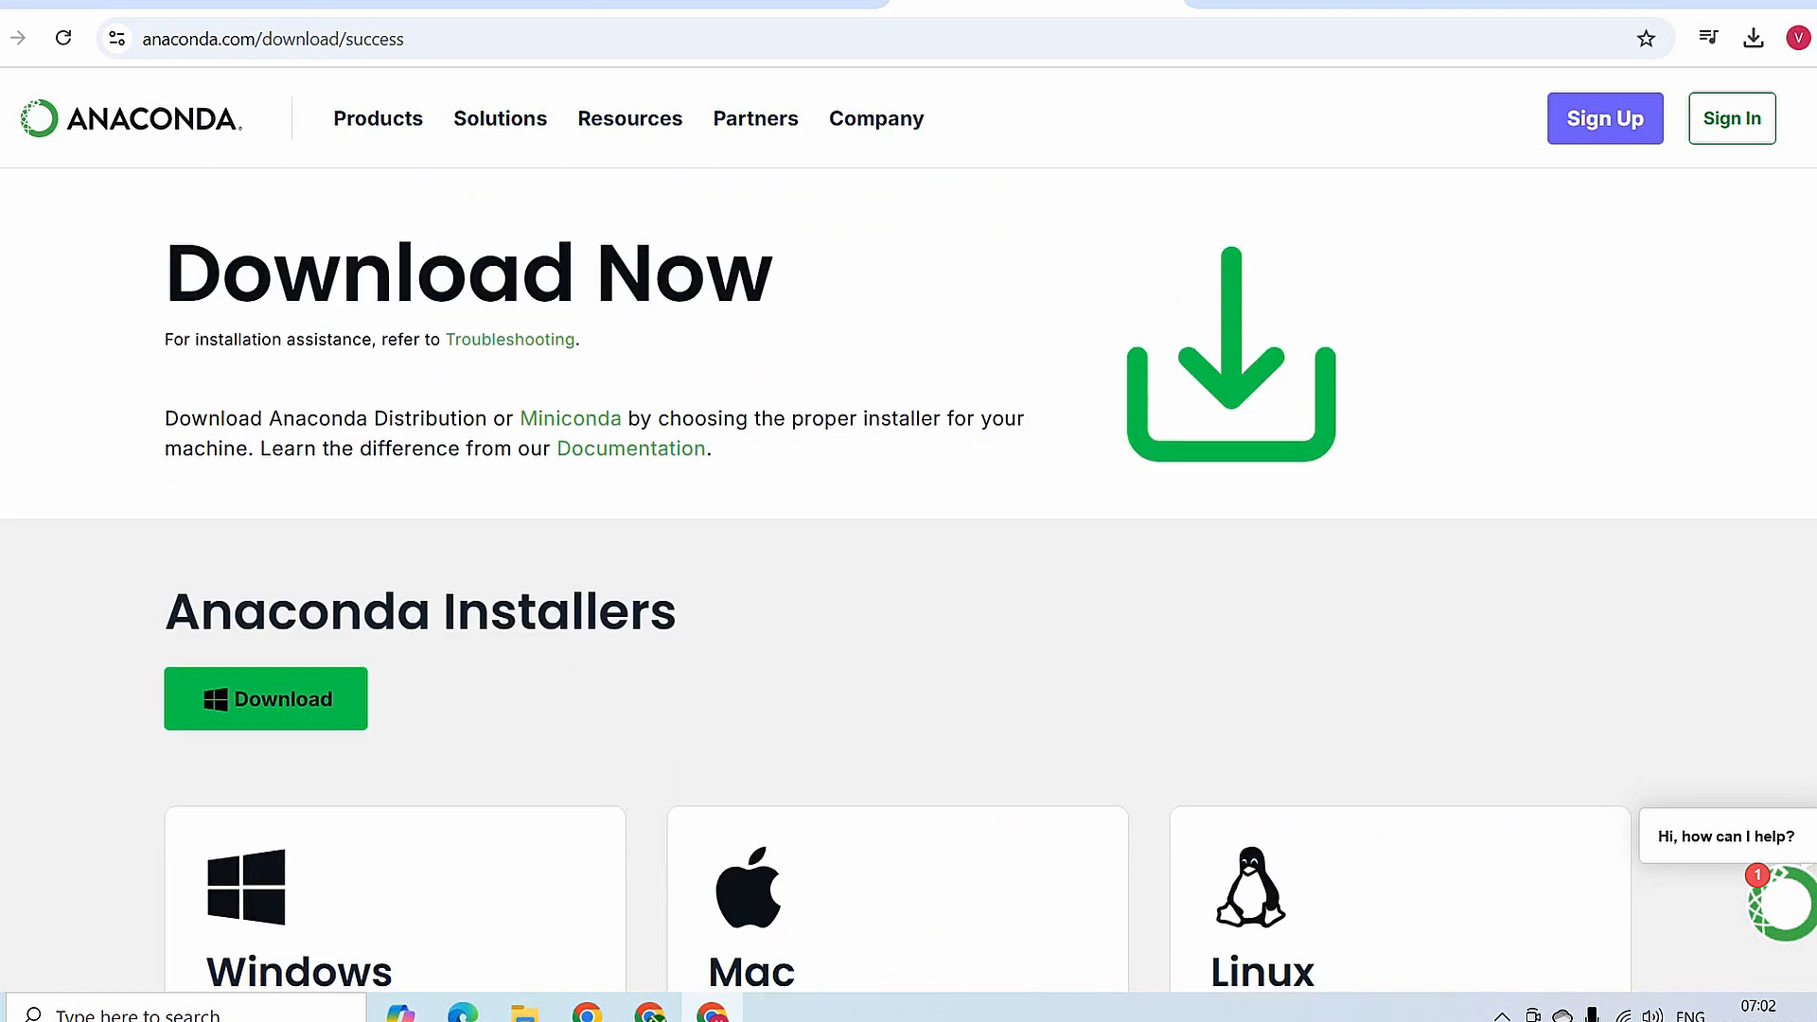
scroll(908, 579, down, 4)
scroll(909, 579, up, 4)
scroll(186, 649, down, 5)
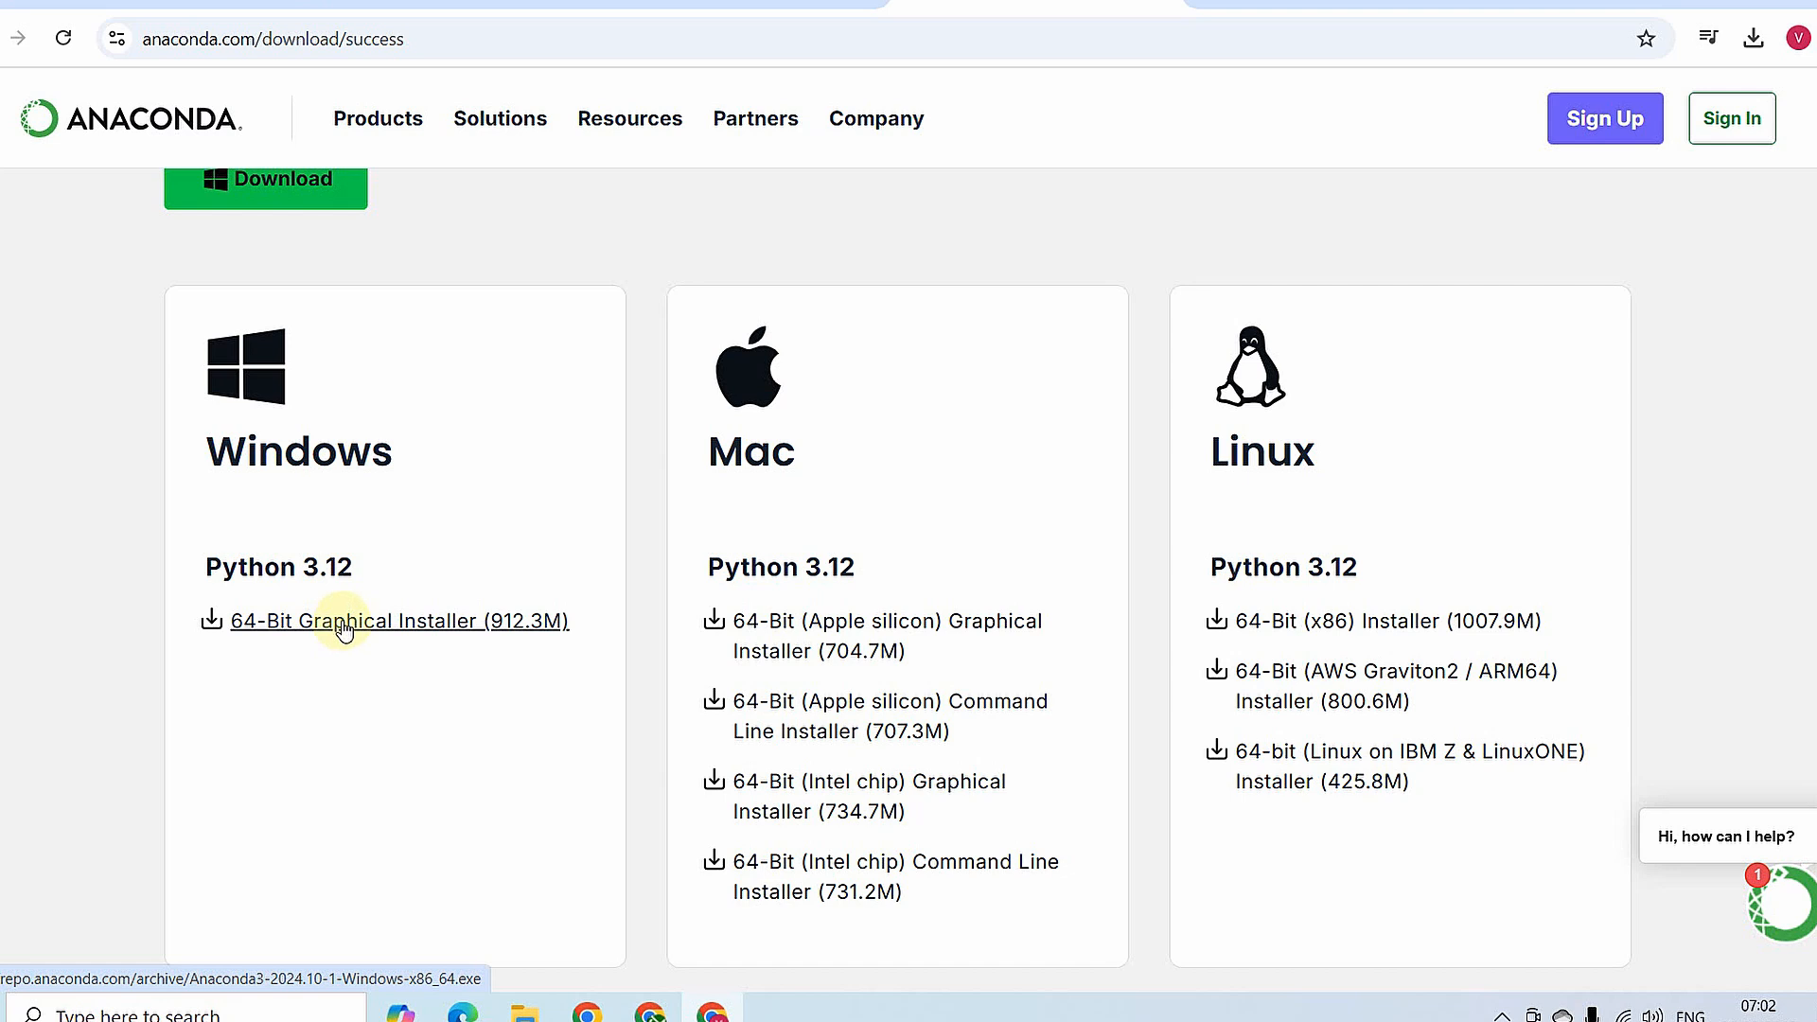
click(402, 624)
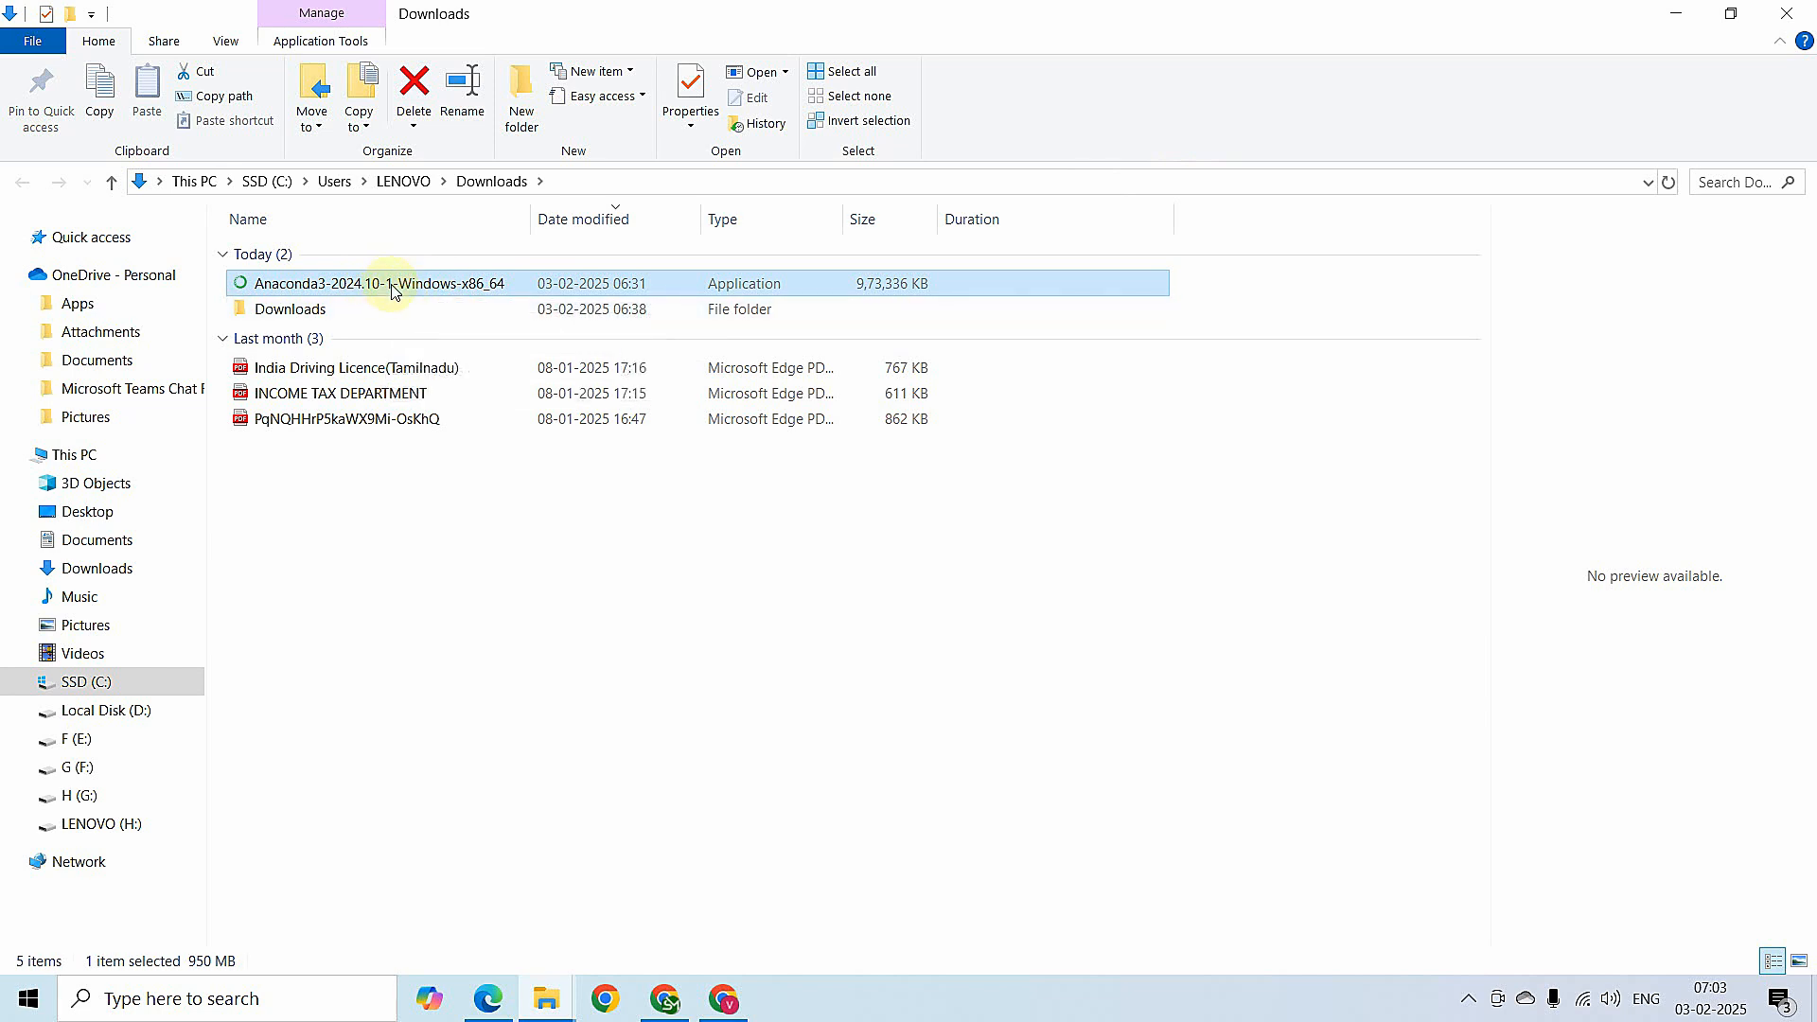
Move the Anaconda3-2024.10-1-Windows-x86_64 file into the nested Downloads folder and show that folder's contents with larger icons
drag(376, 289, 301, 317)
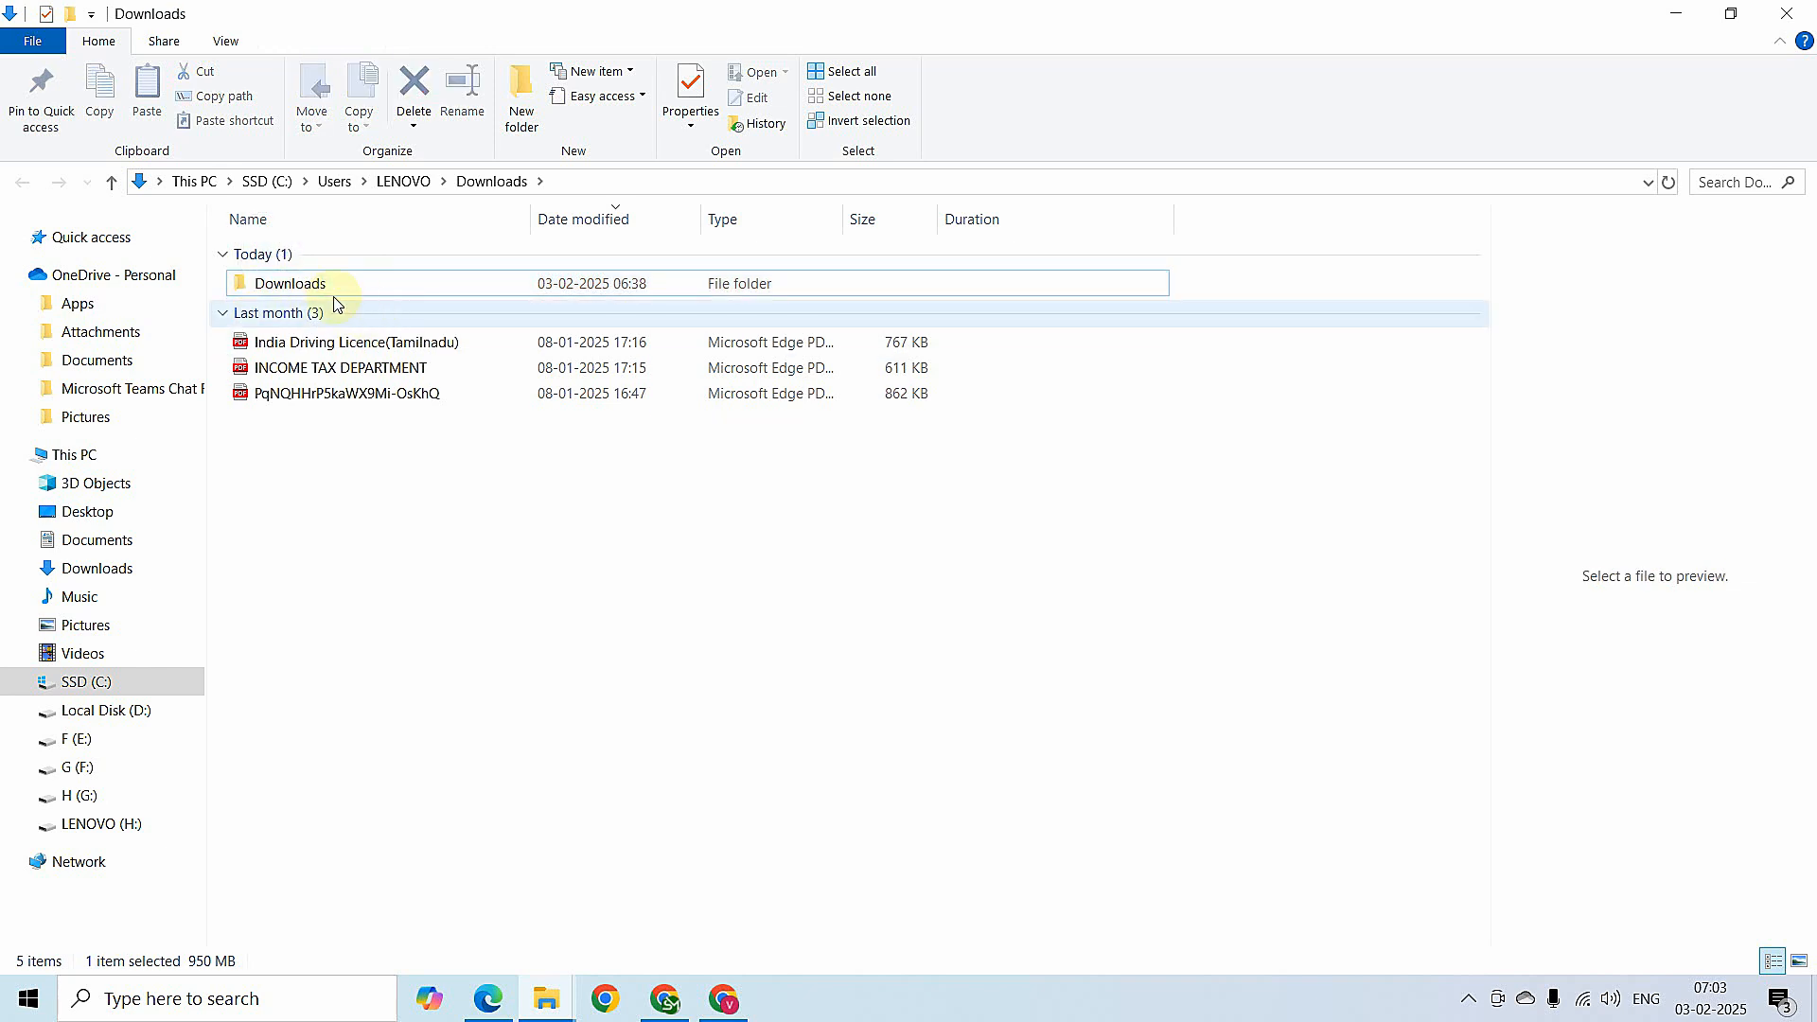
double_click(316, 281)
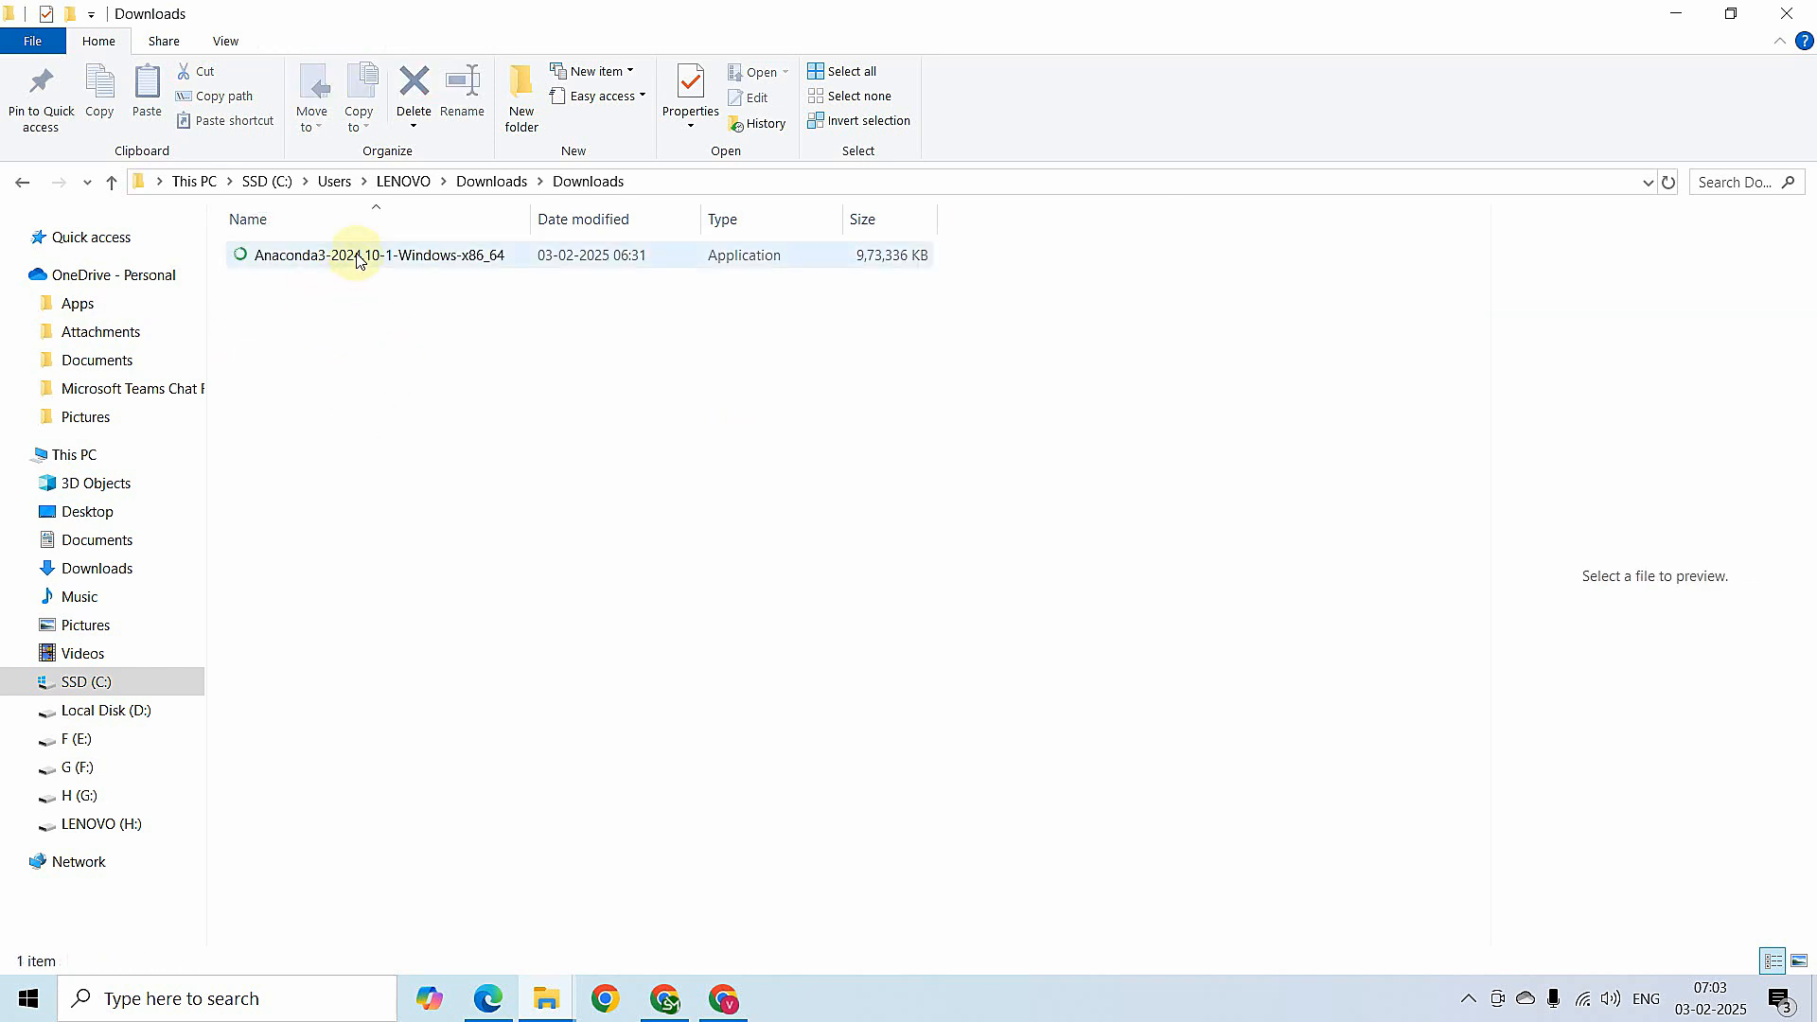
scroll(436, 400, up, 1)
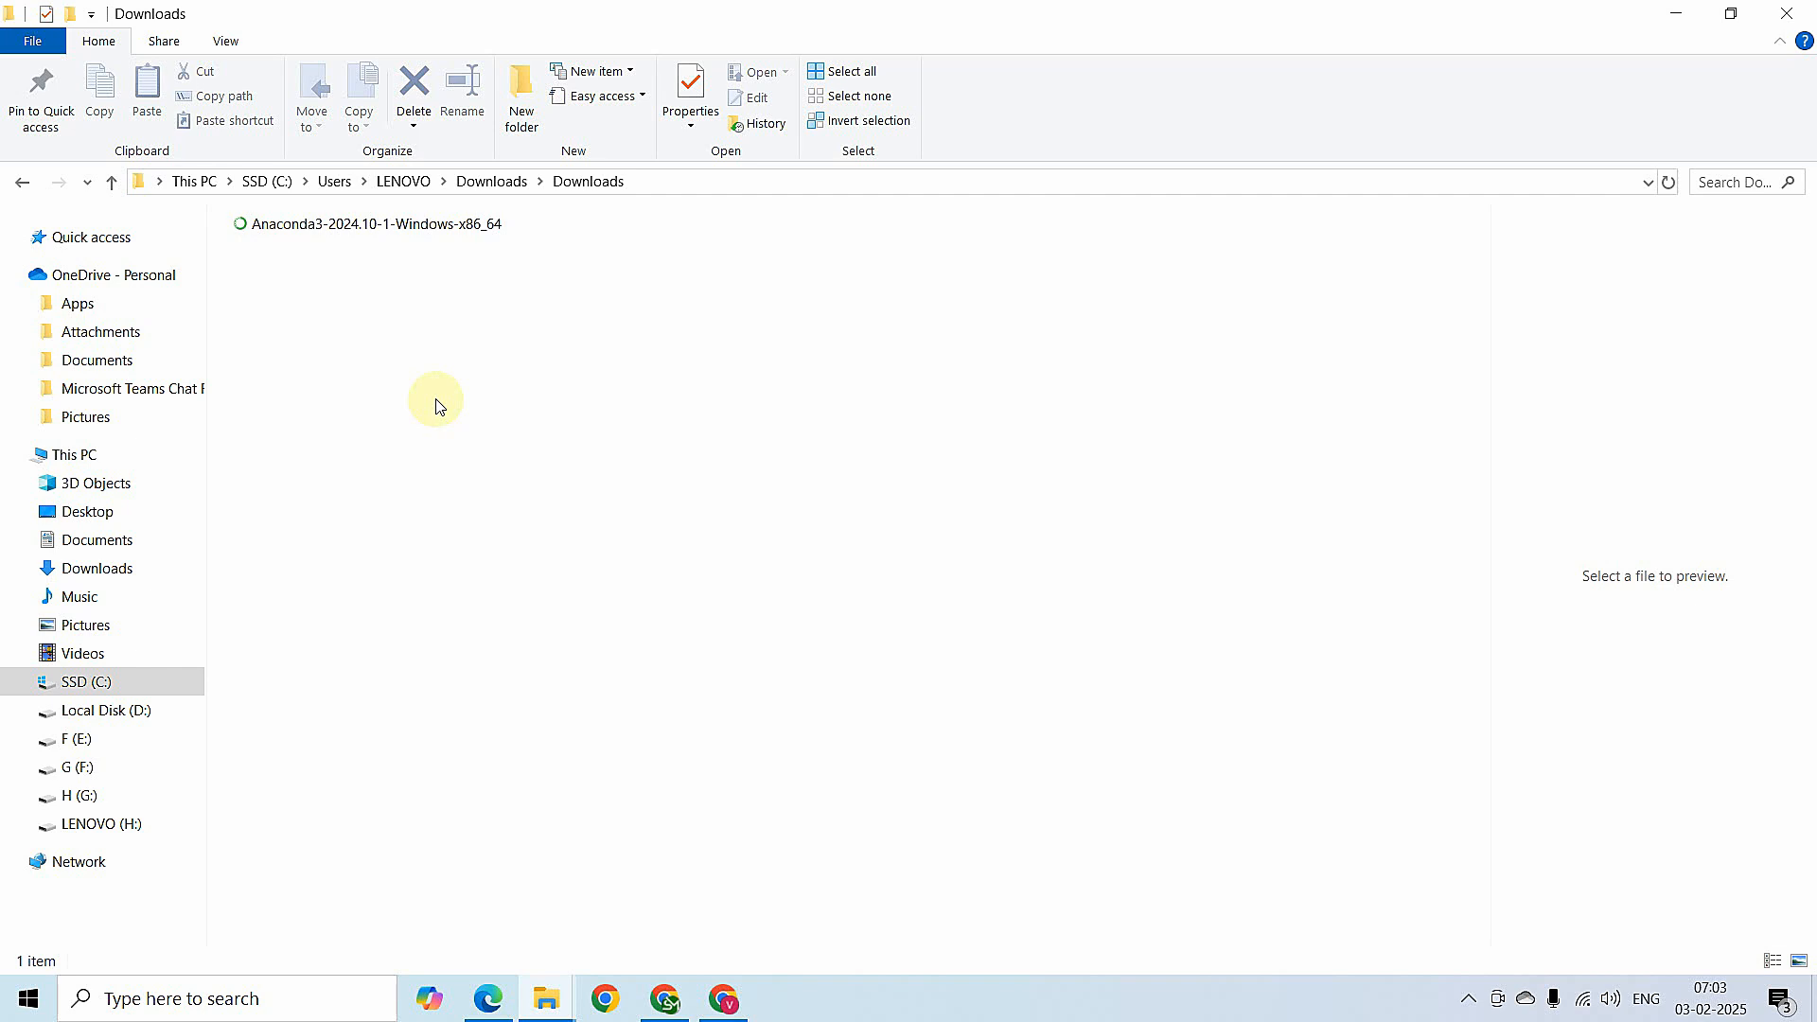
scroll(436, 406, up, 4)
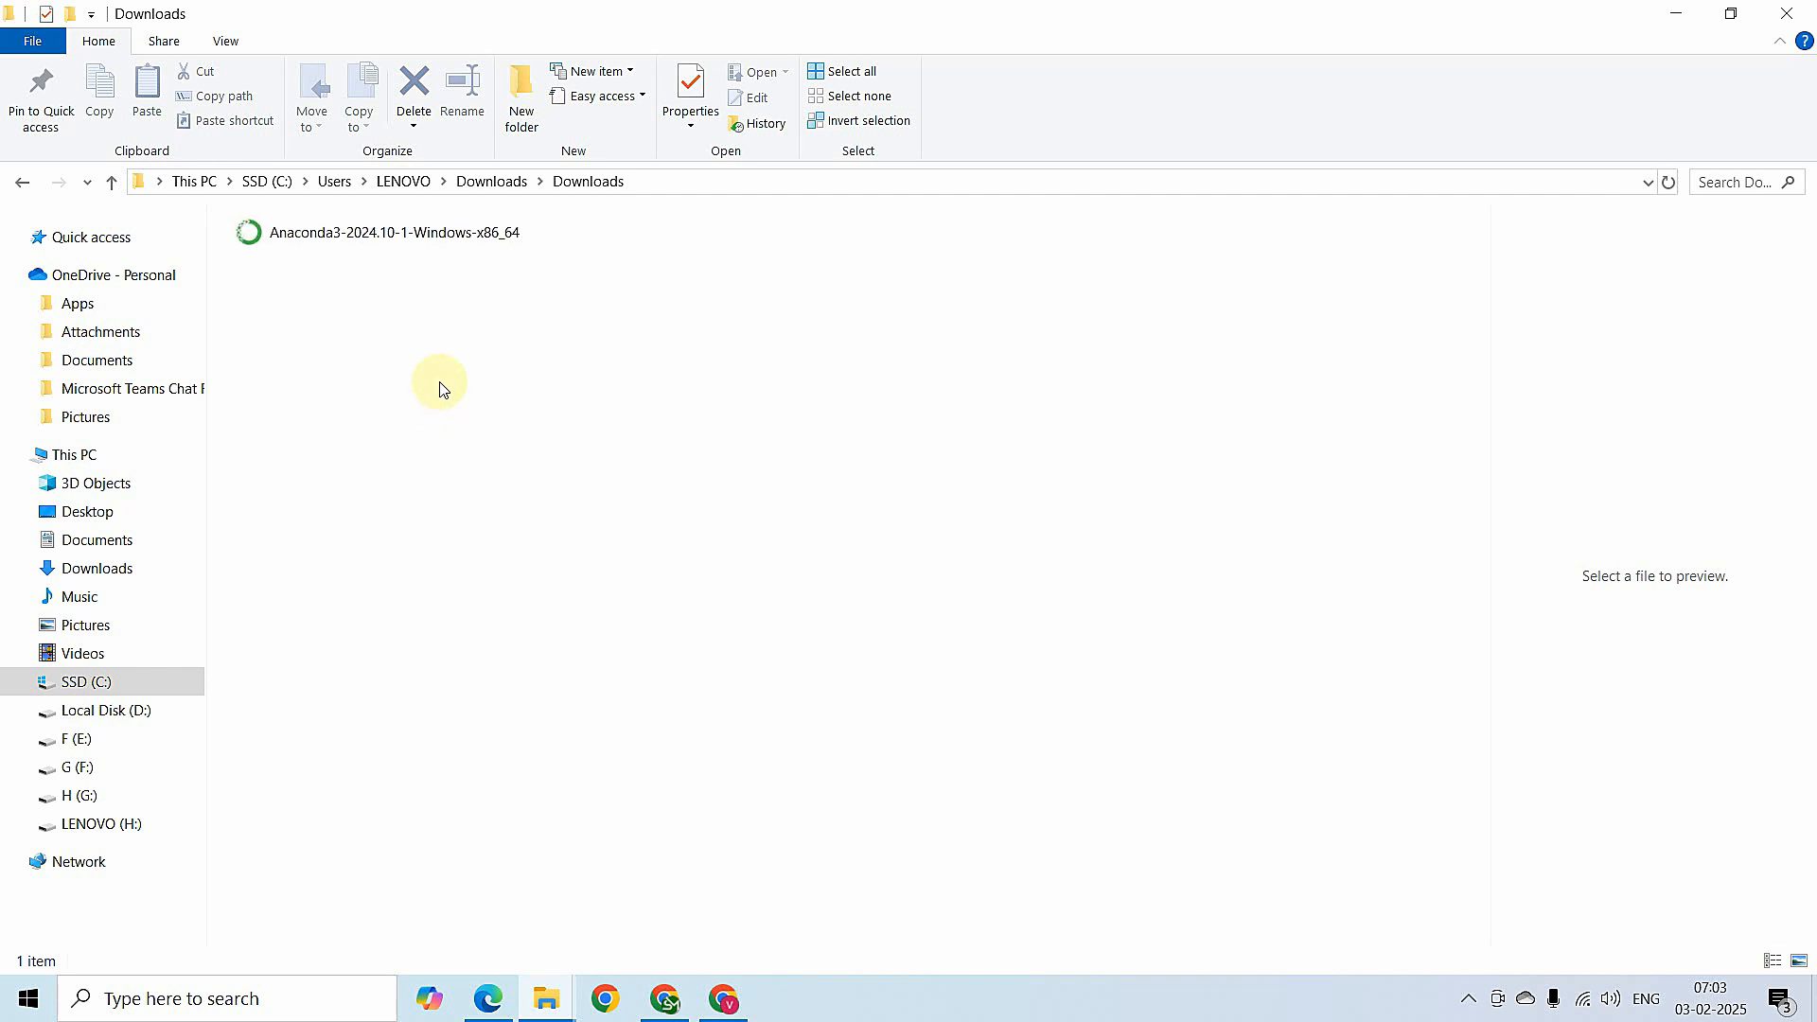
Launch the Anaconda3-2024.10-1-Windows-x86_64 installer from the nested Downloads folder
click(380, 248)
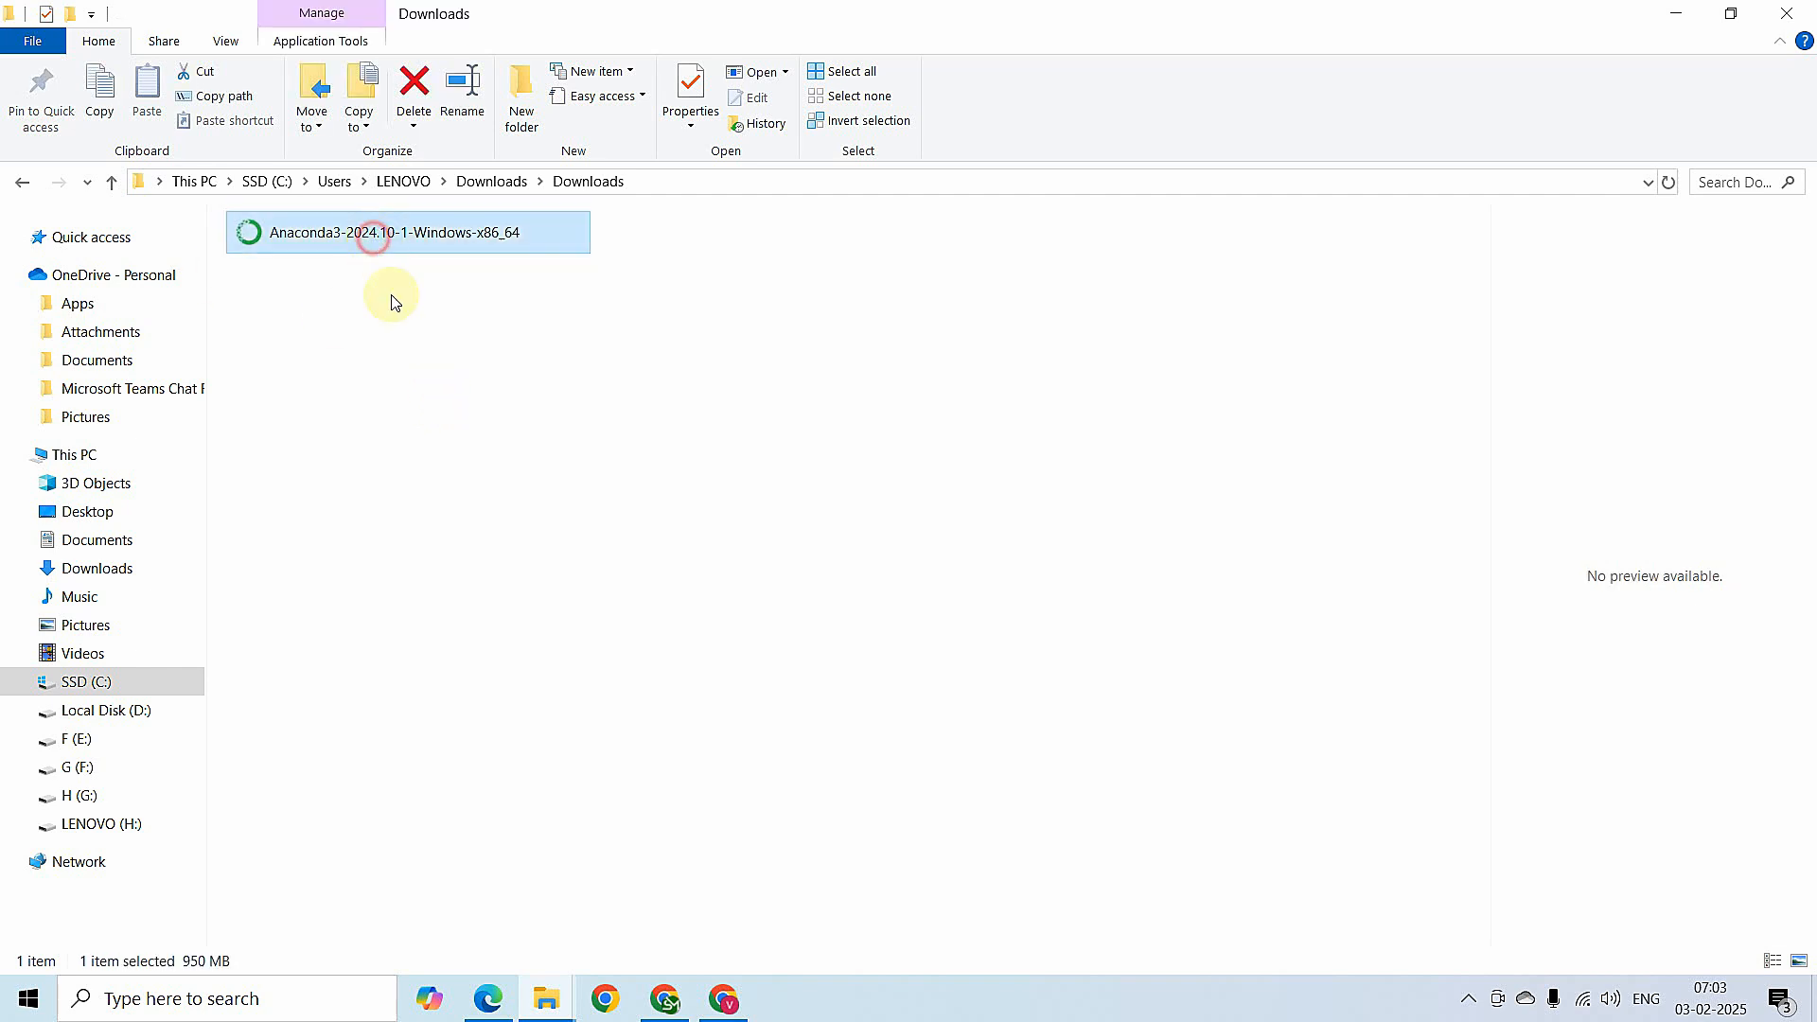
double_click(333, 242)
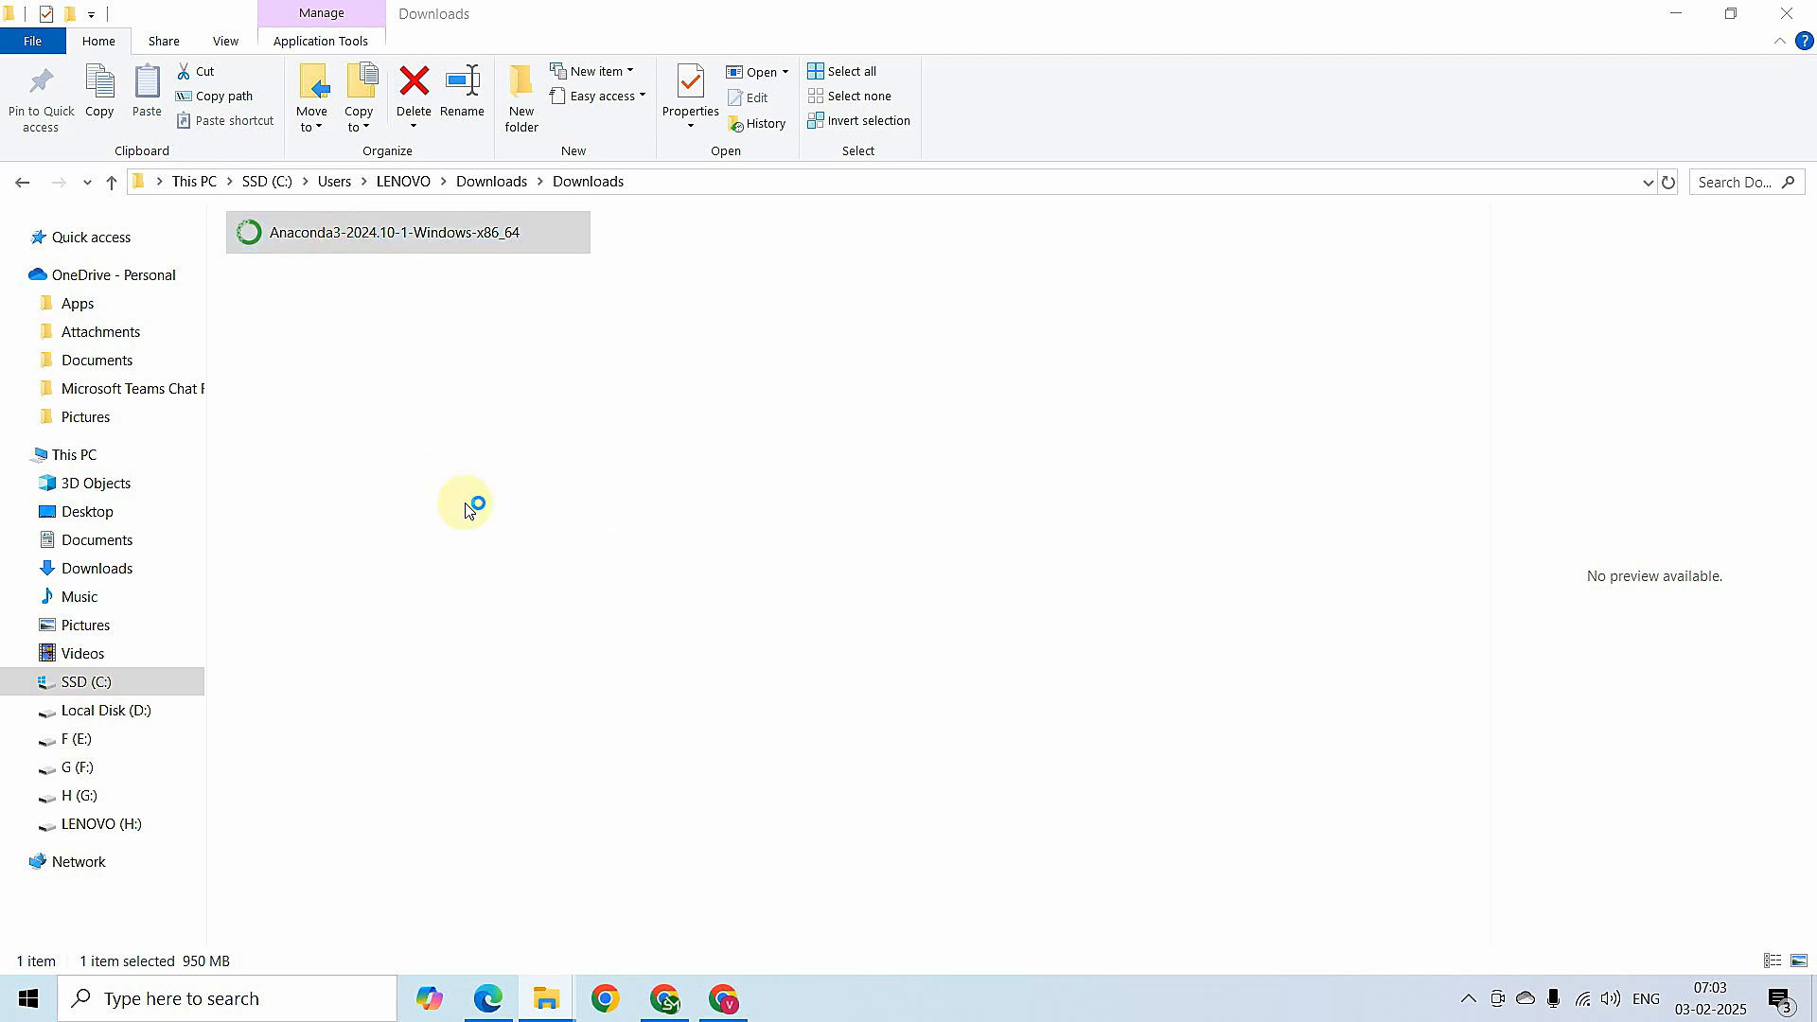
click(326, 232)
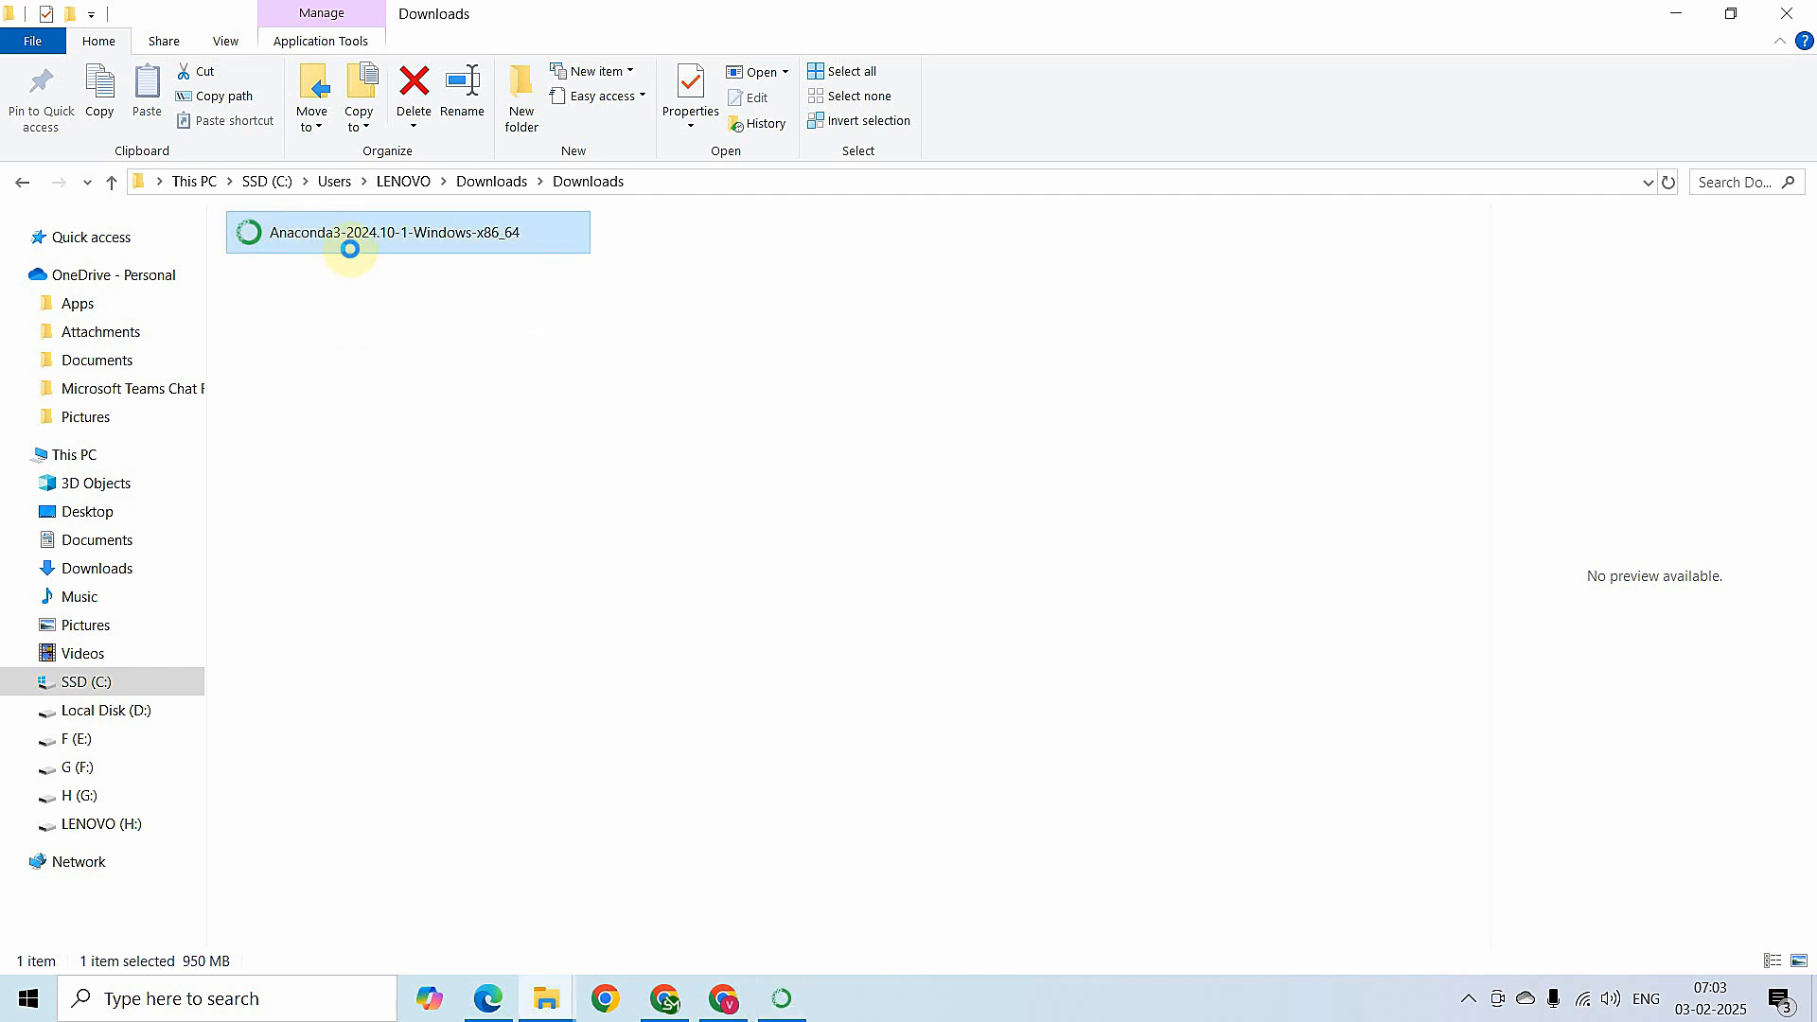
right_click(349, 249)
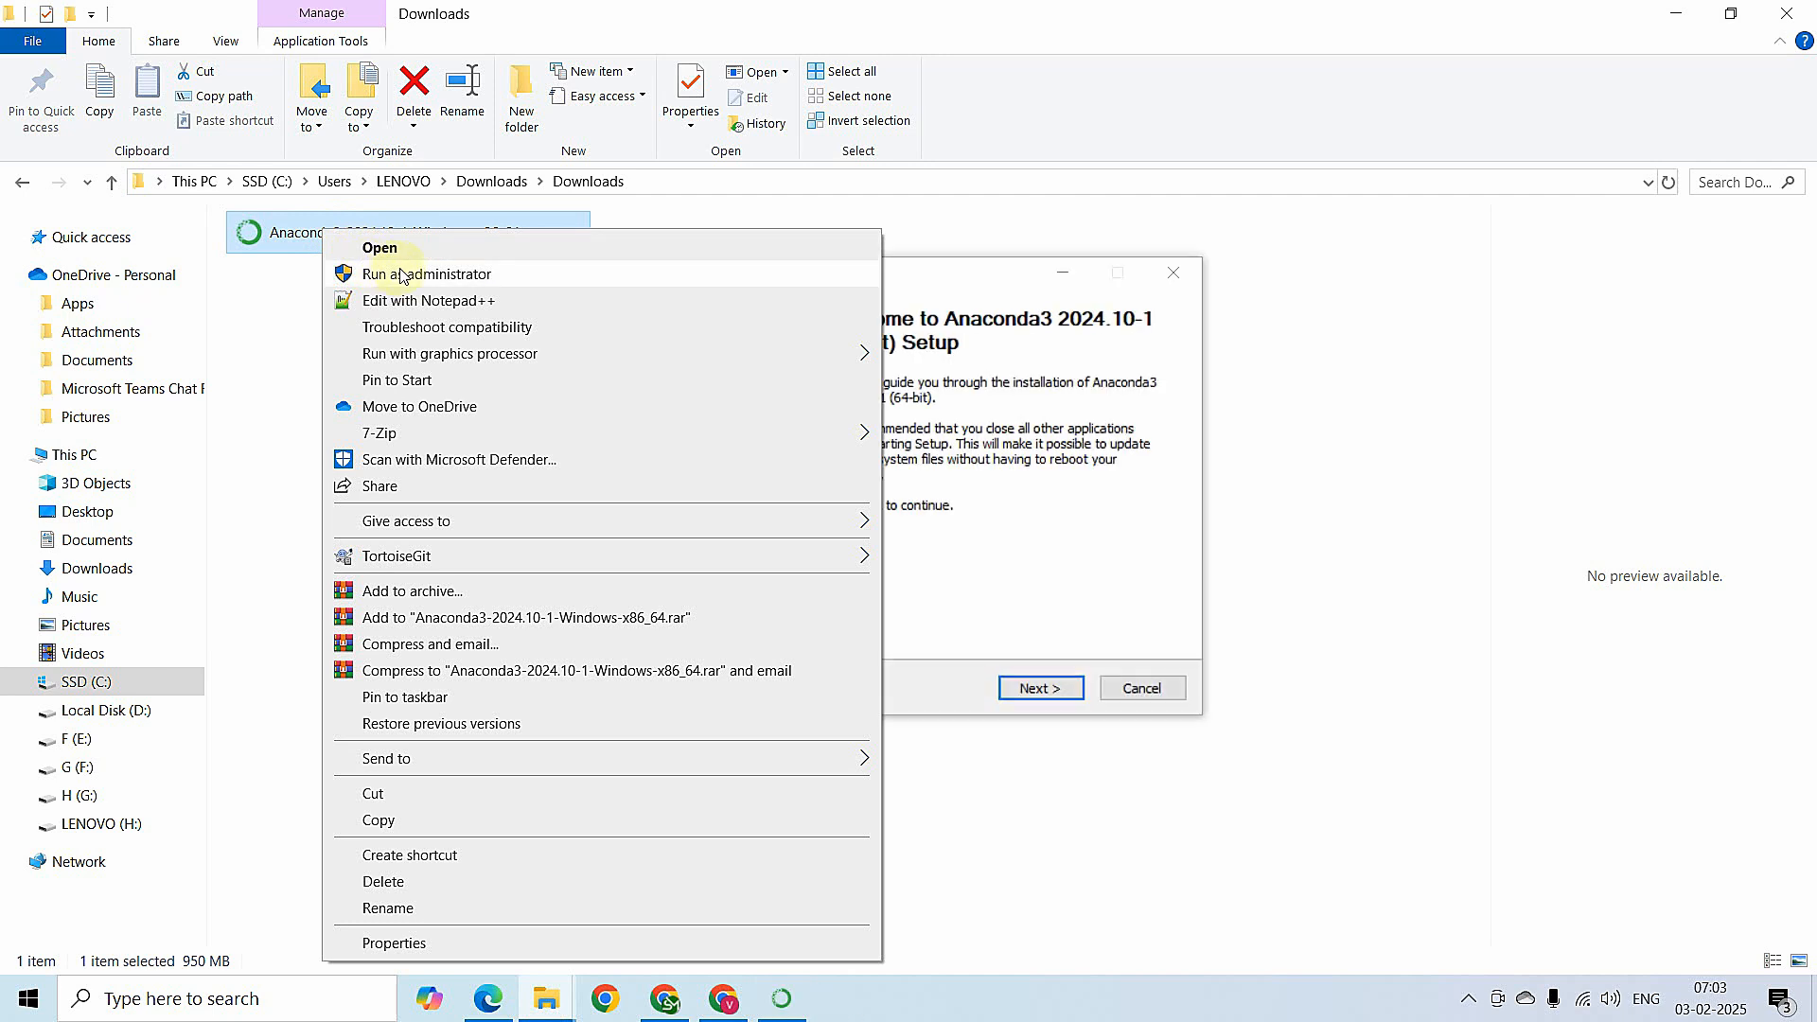
click(979, 281)
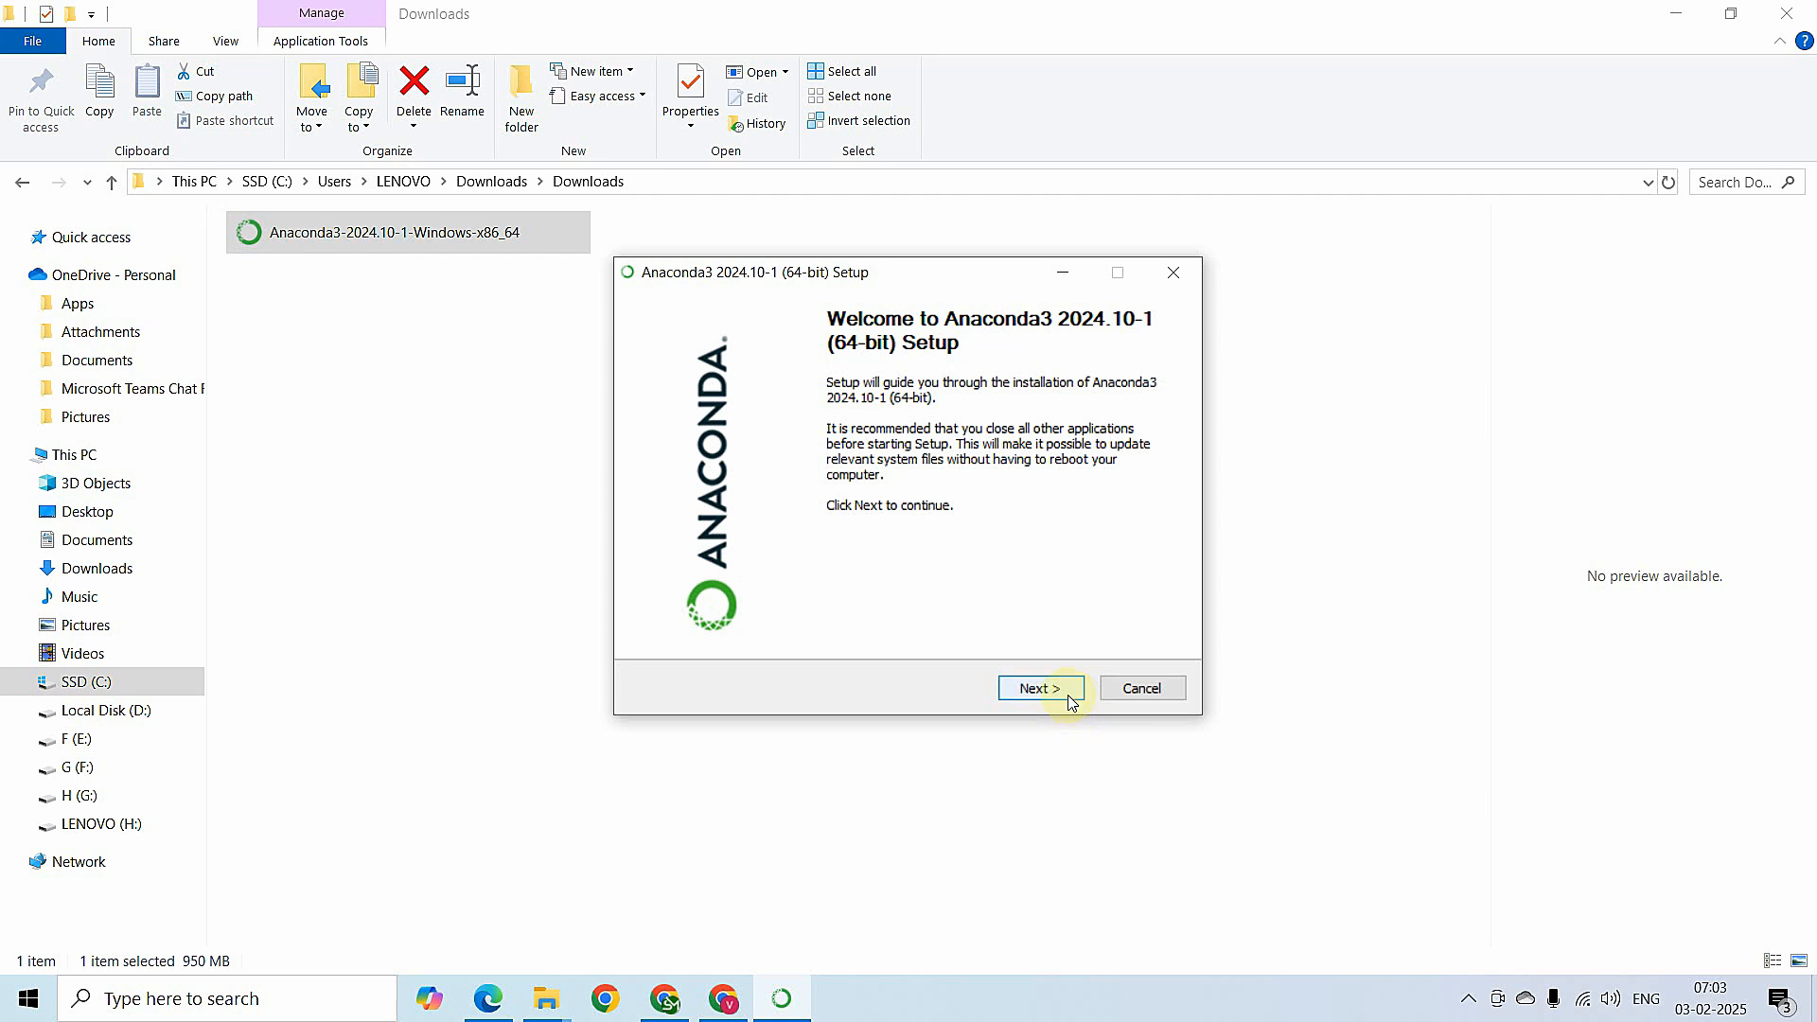
Accept the Anaconda3 license agreement and choose the Just Me (recommended) installation type
drag(905, 284, 839, 263)
click(982, 669)
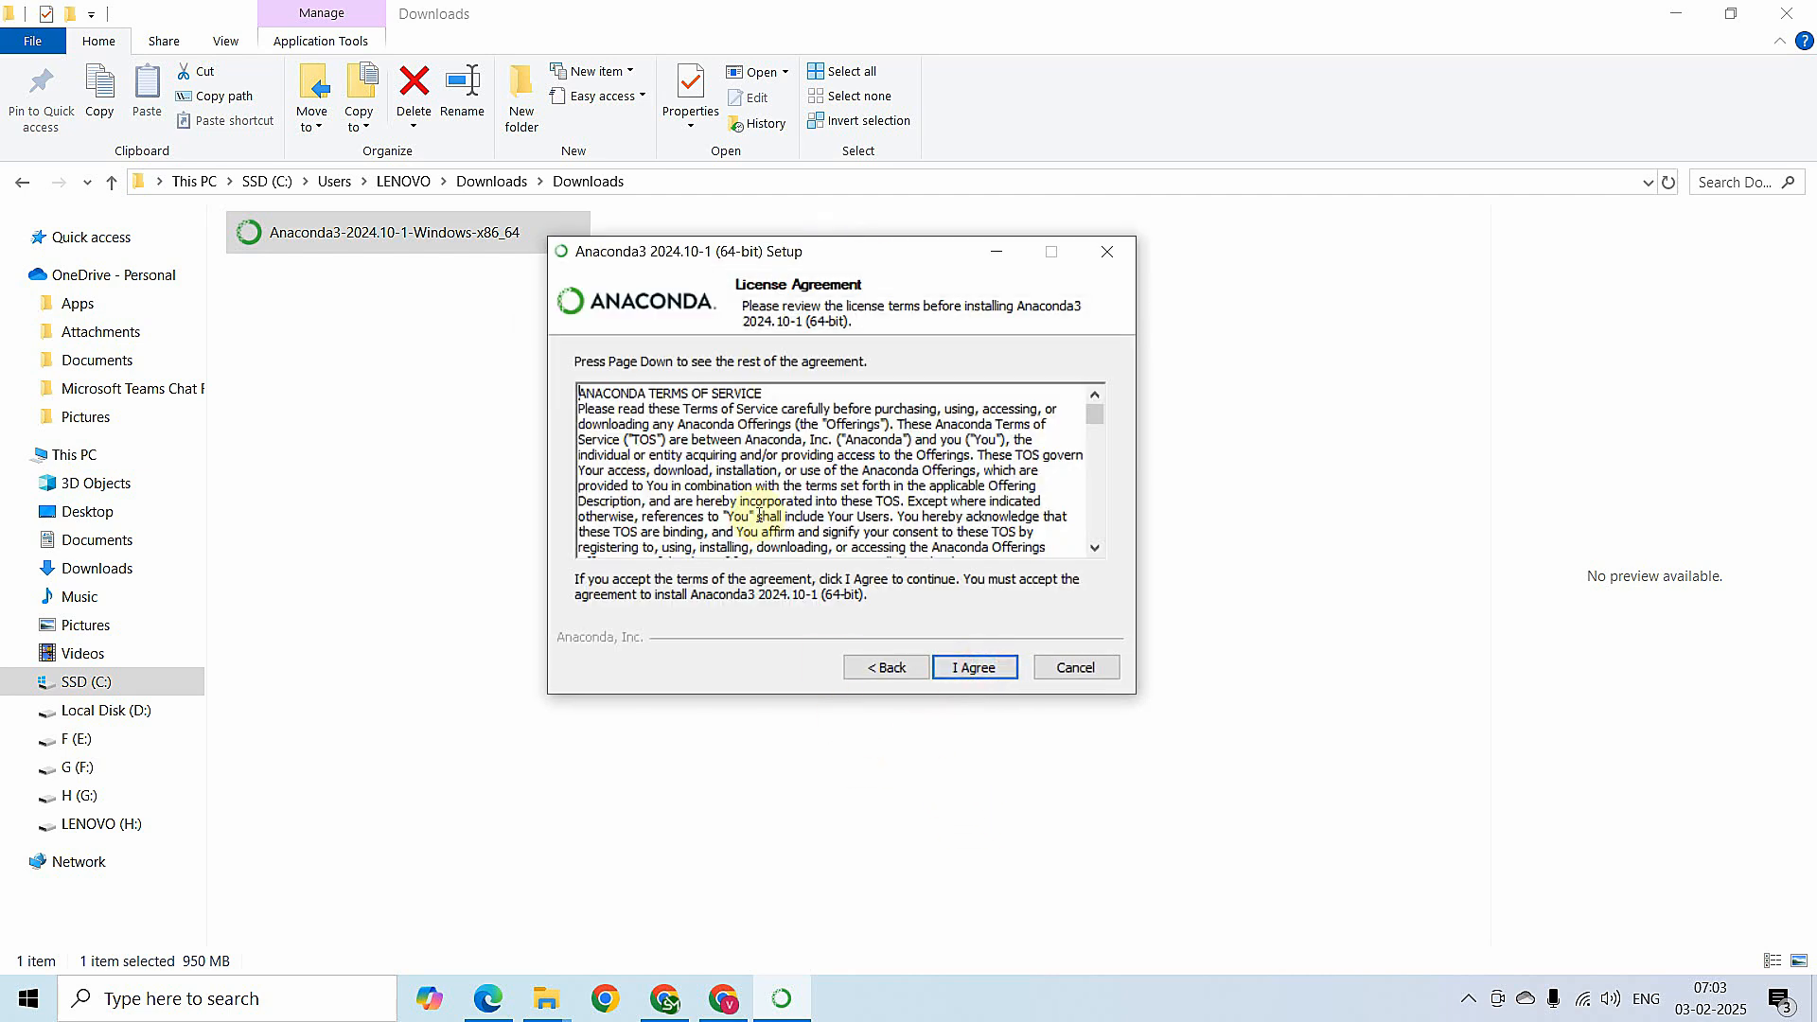
click(984, 666)
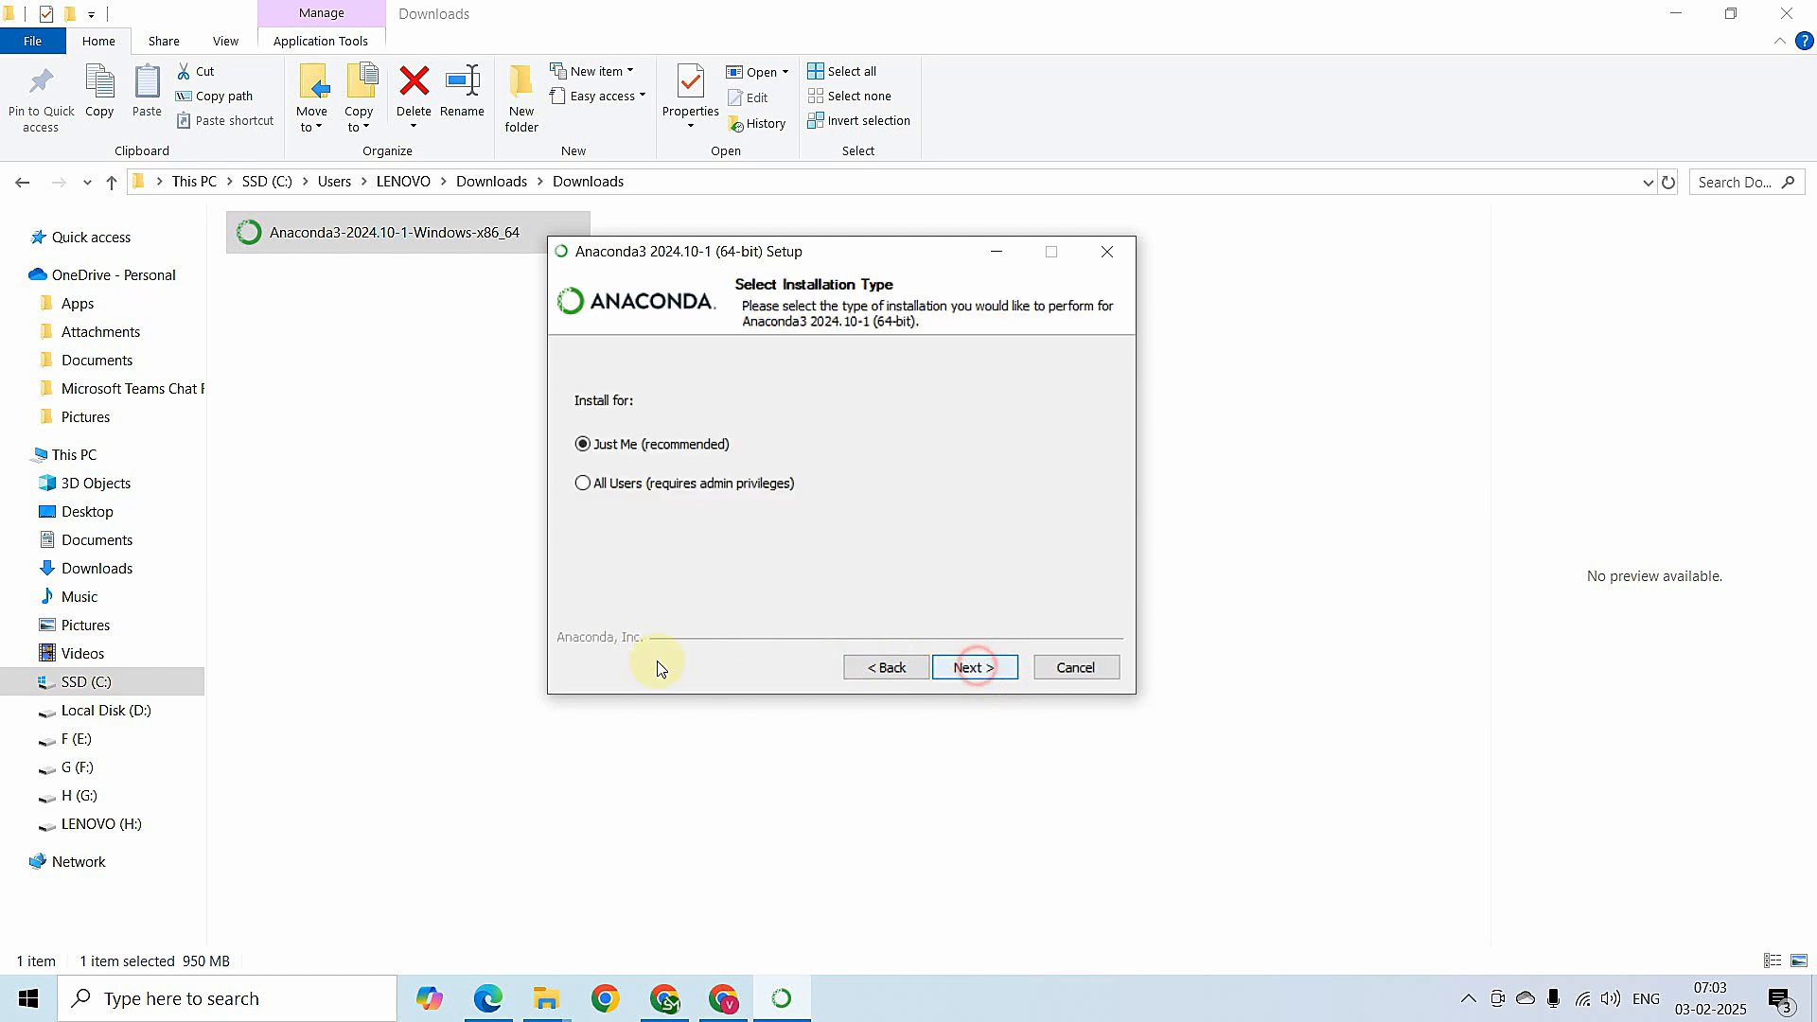
click(974, 668)
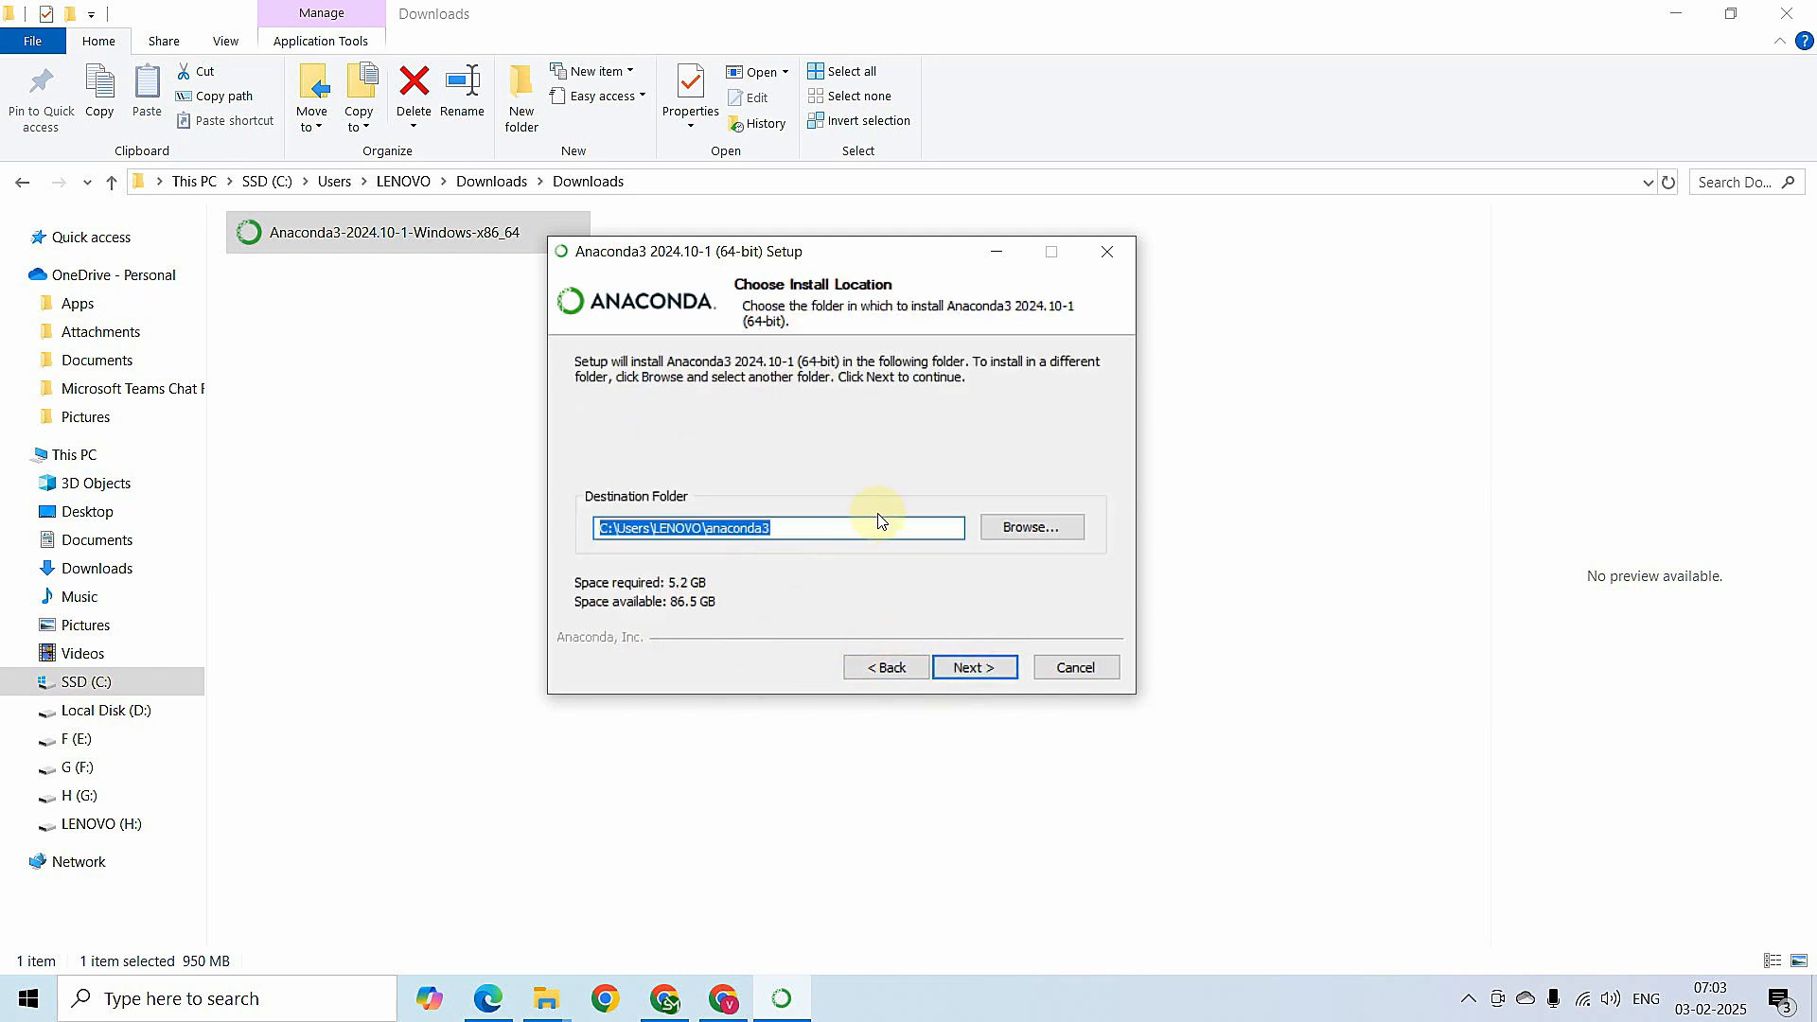
click(917, 528)
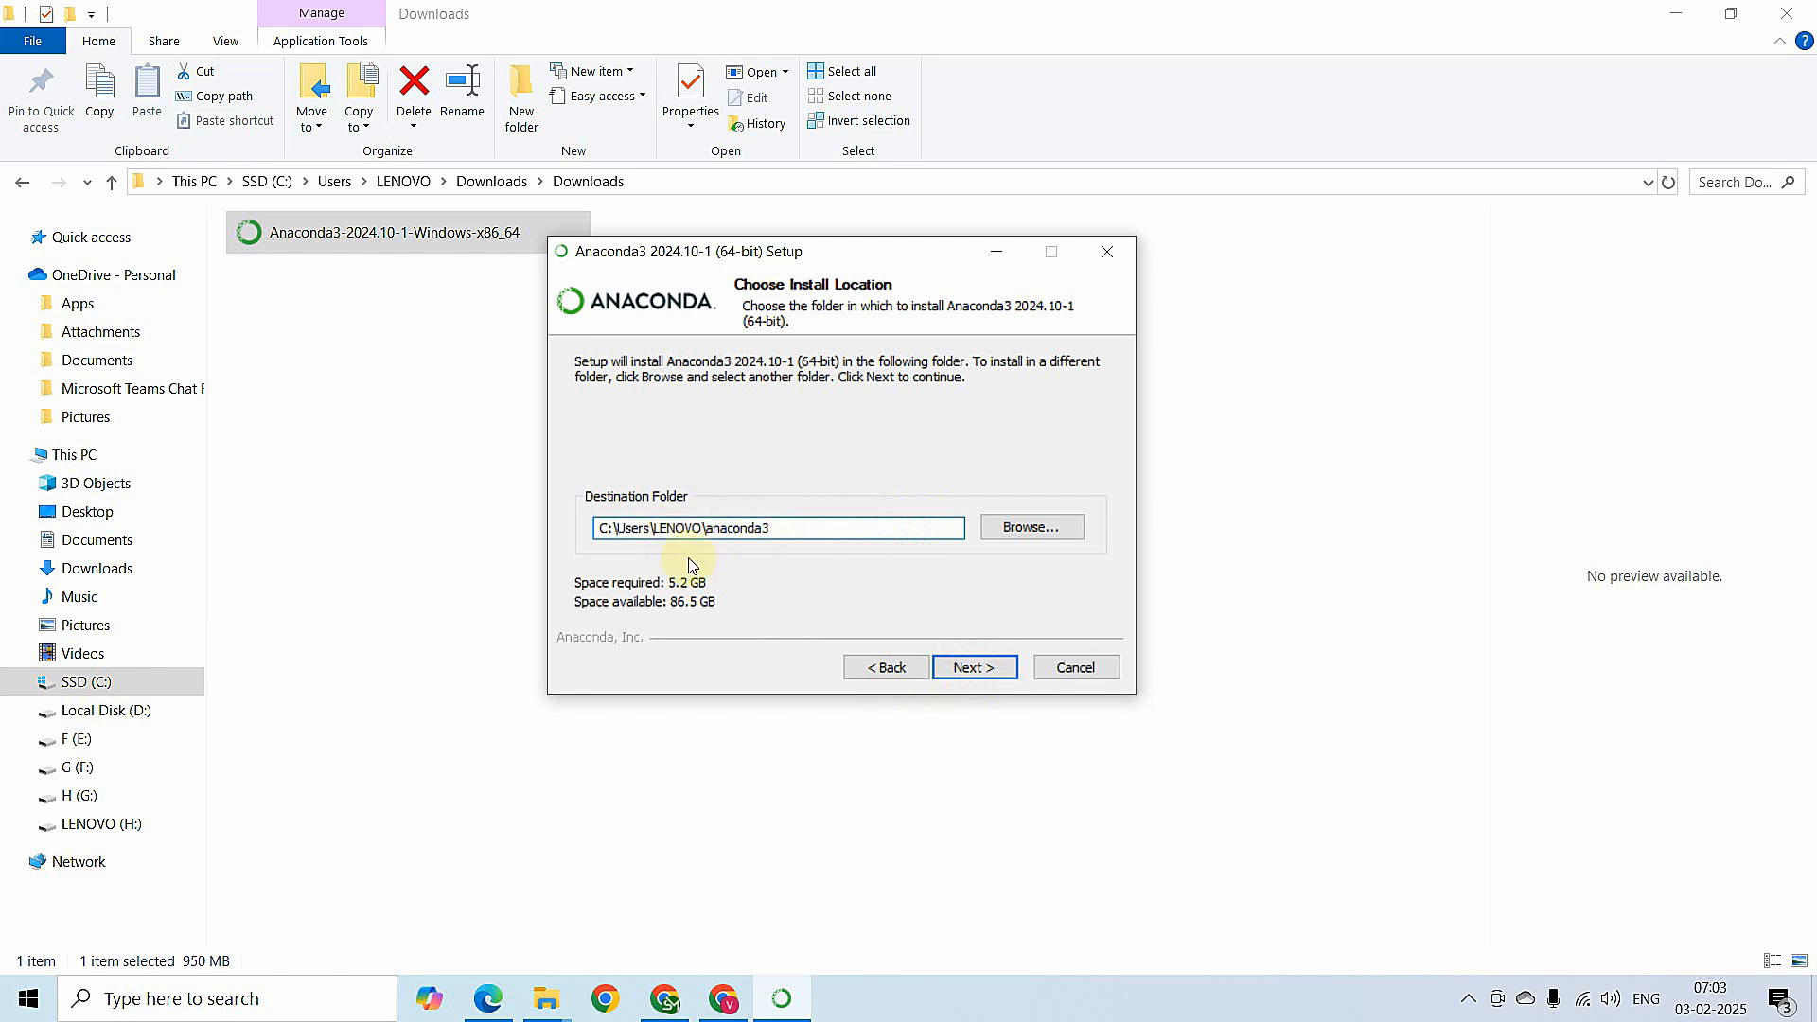
click(1043, 530)
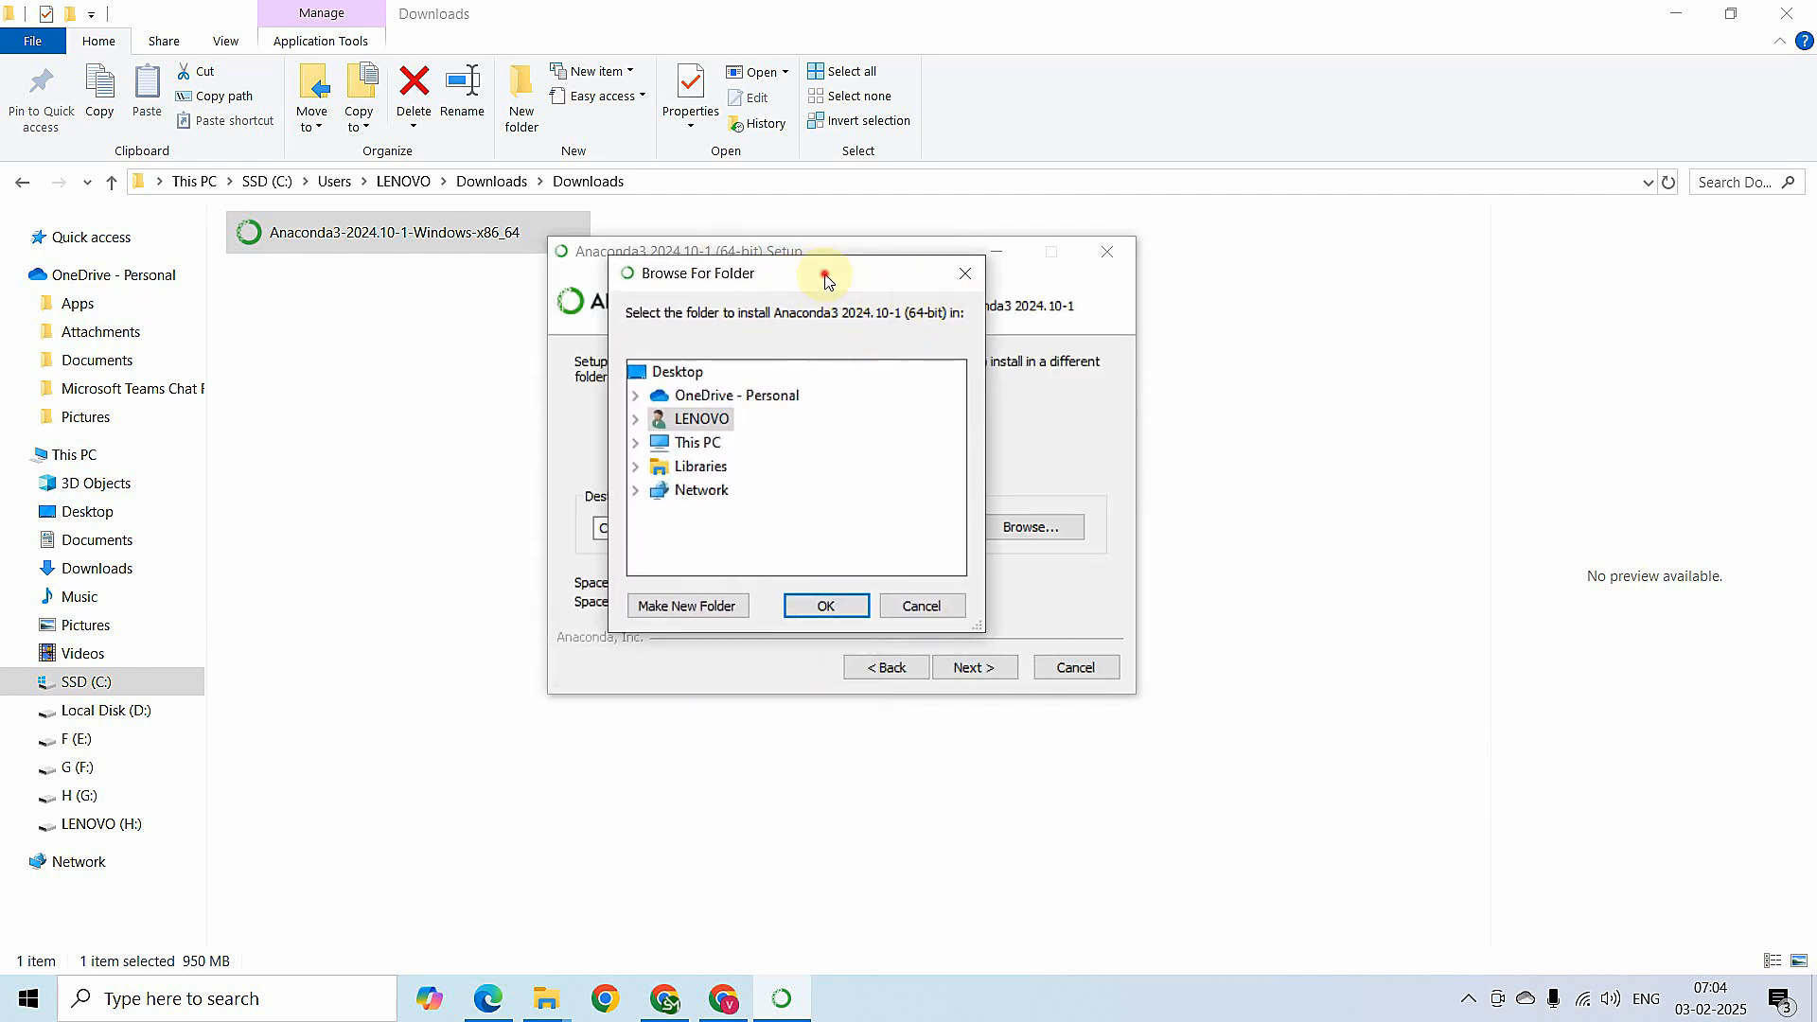
drag(823, 275, 849, 313)
click(990, 313)
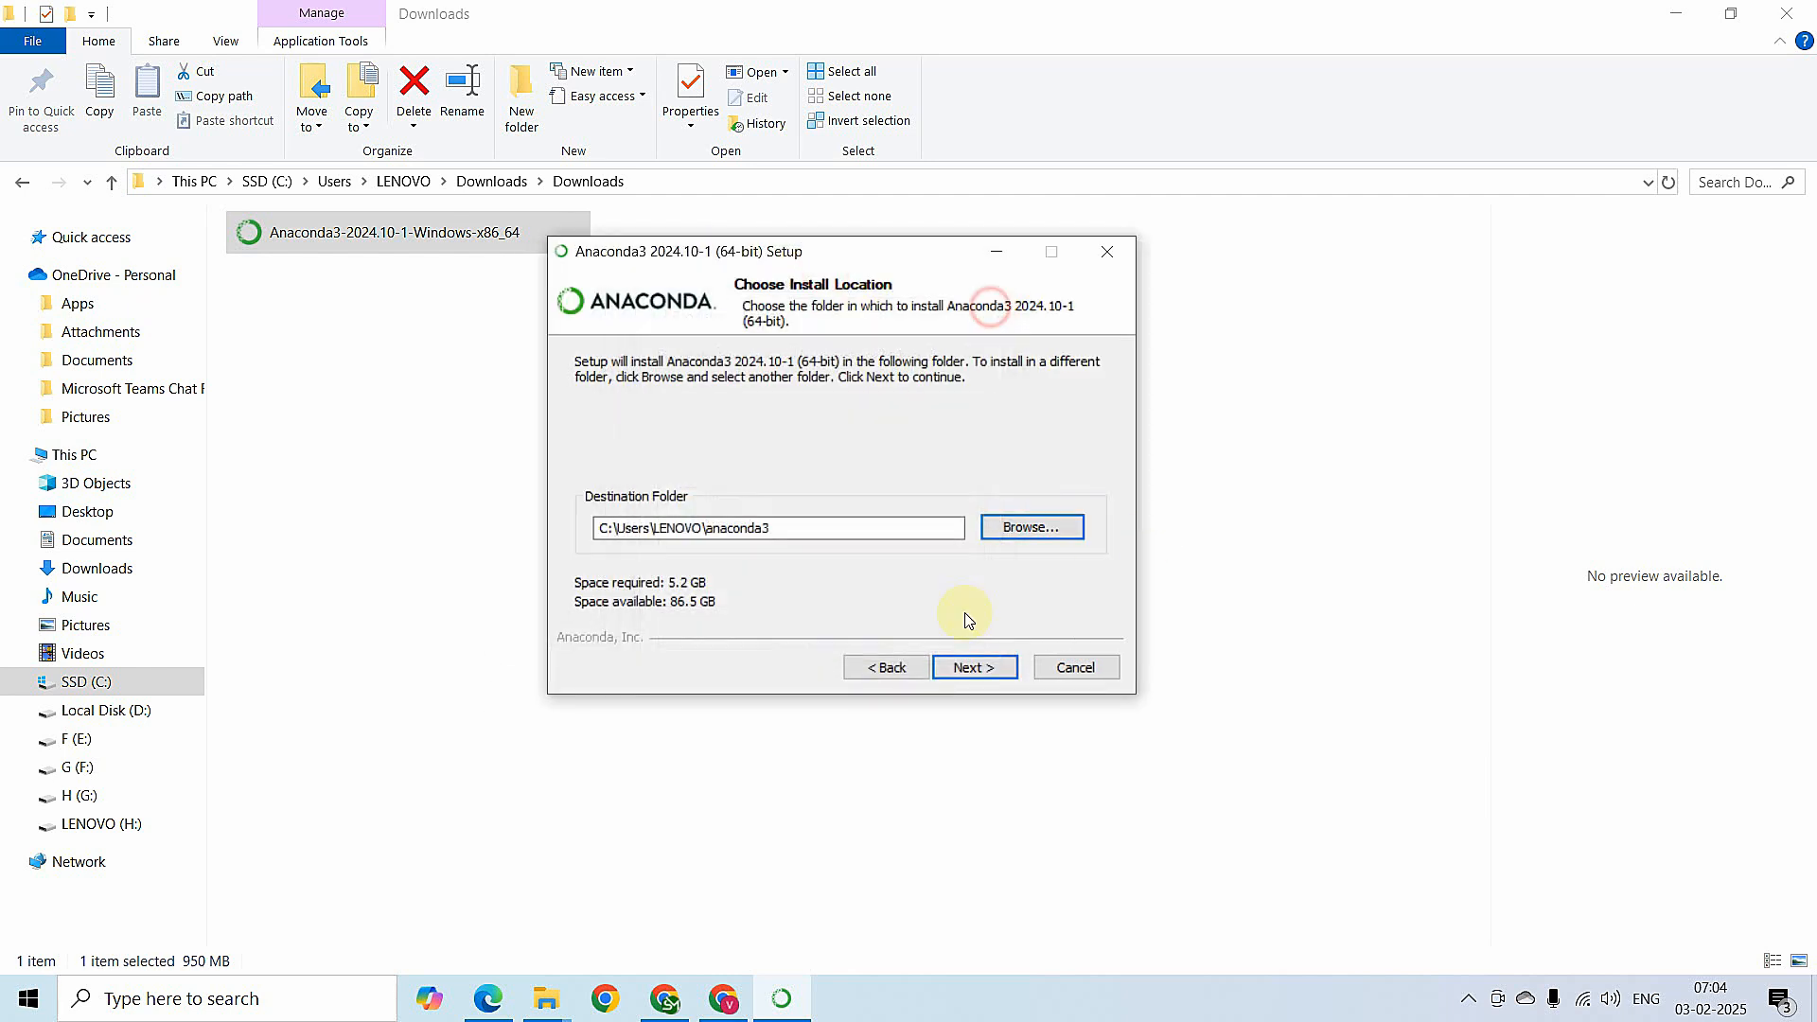
Accept C:\Users\LENOVO\anaconda3 as the destination folder and continue to the advanced installation options
click(985, 669)
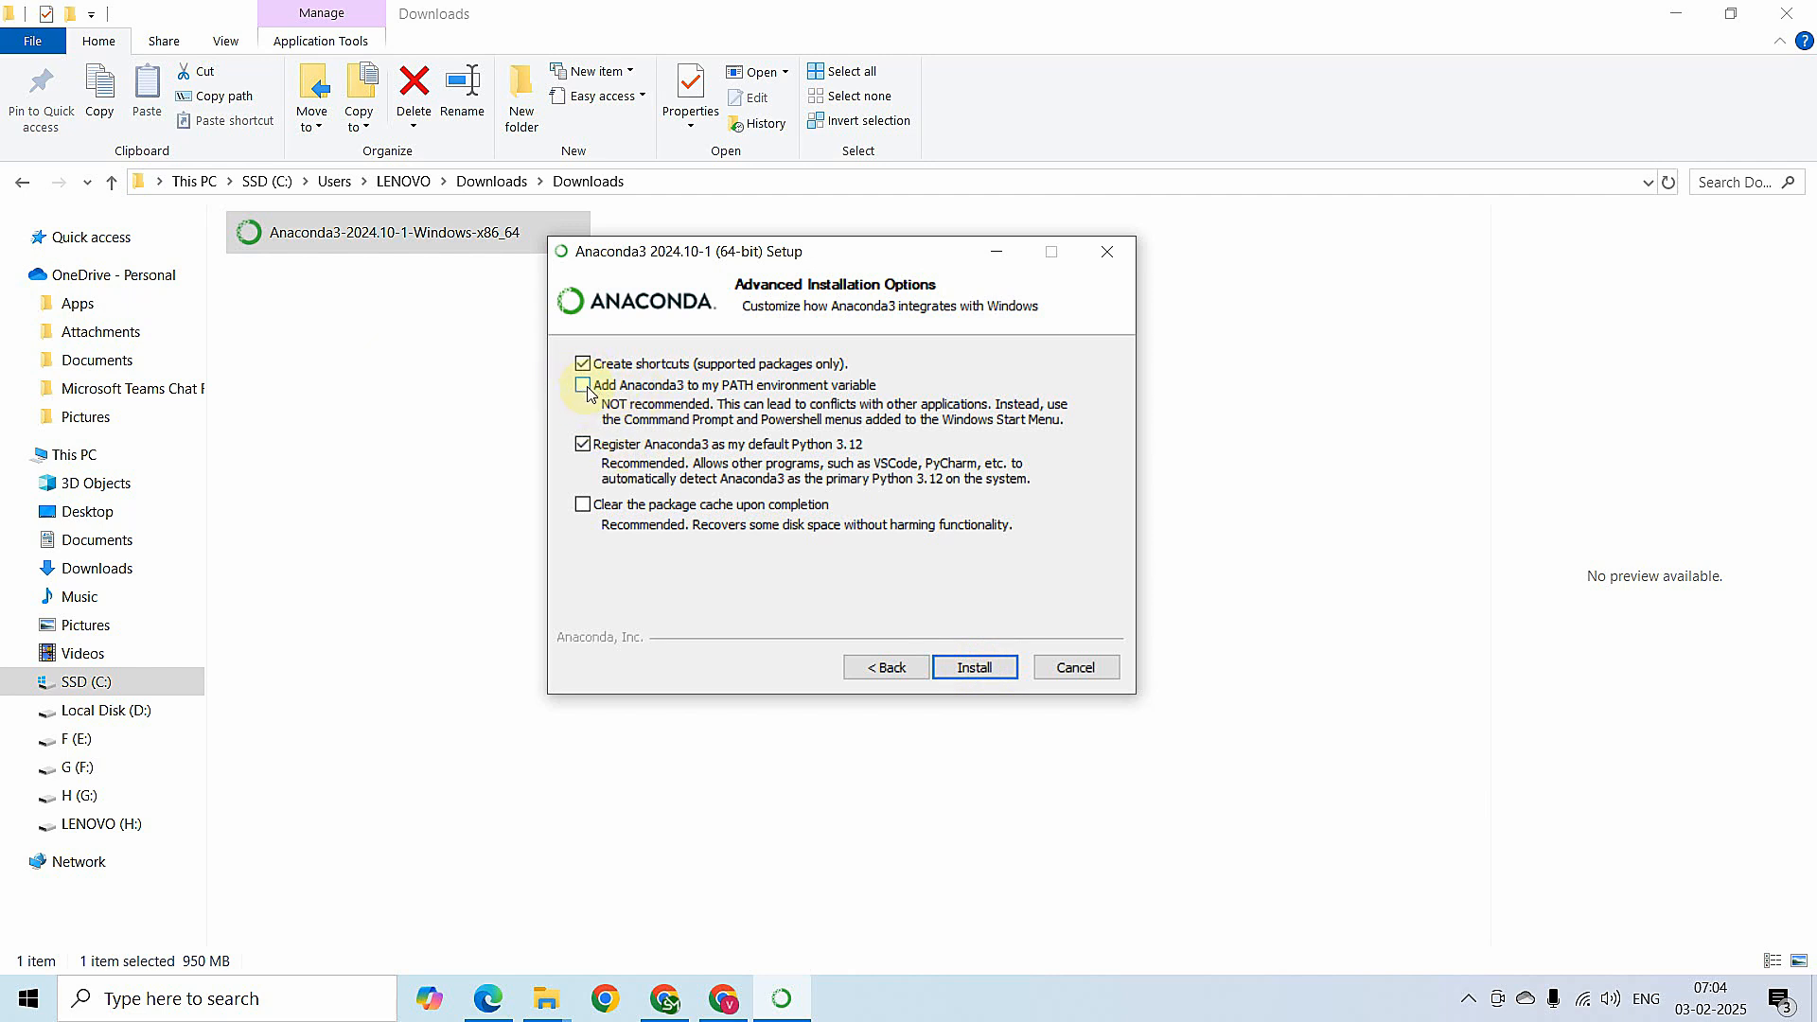
Enable adding Anaconda3 to the PATH environment variable and start the installation
click(585, 387)
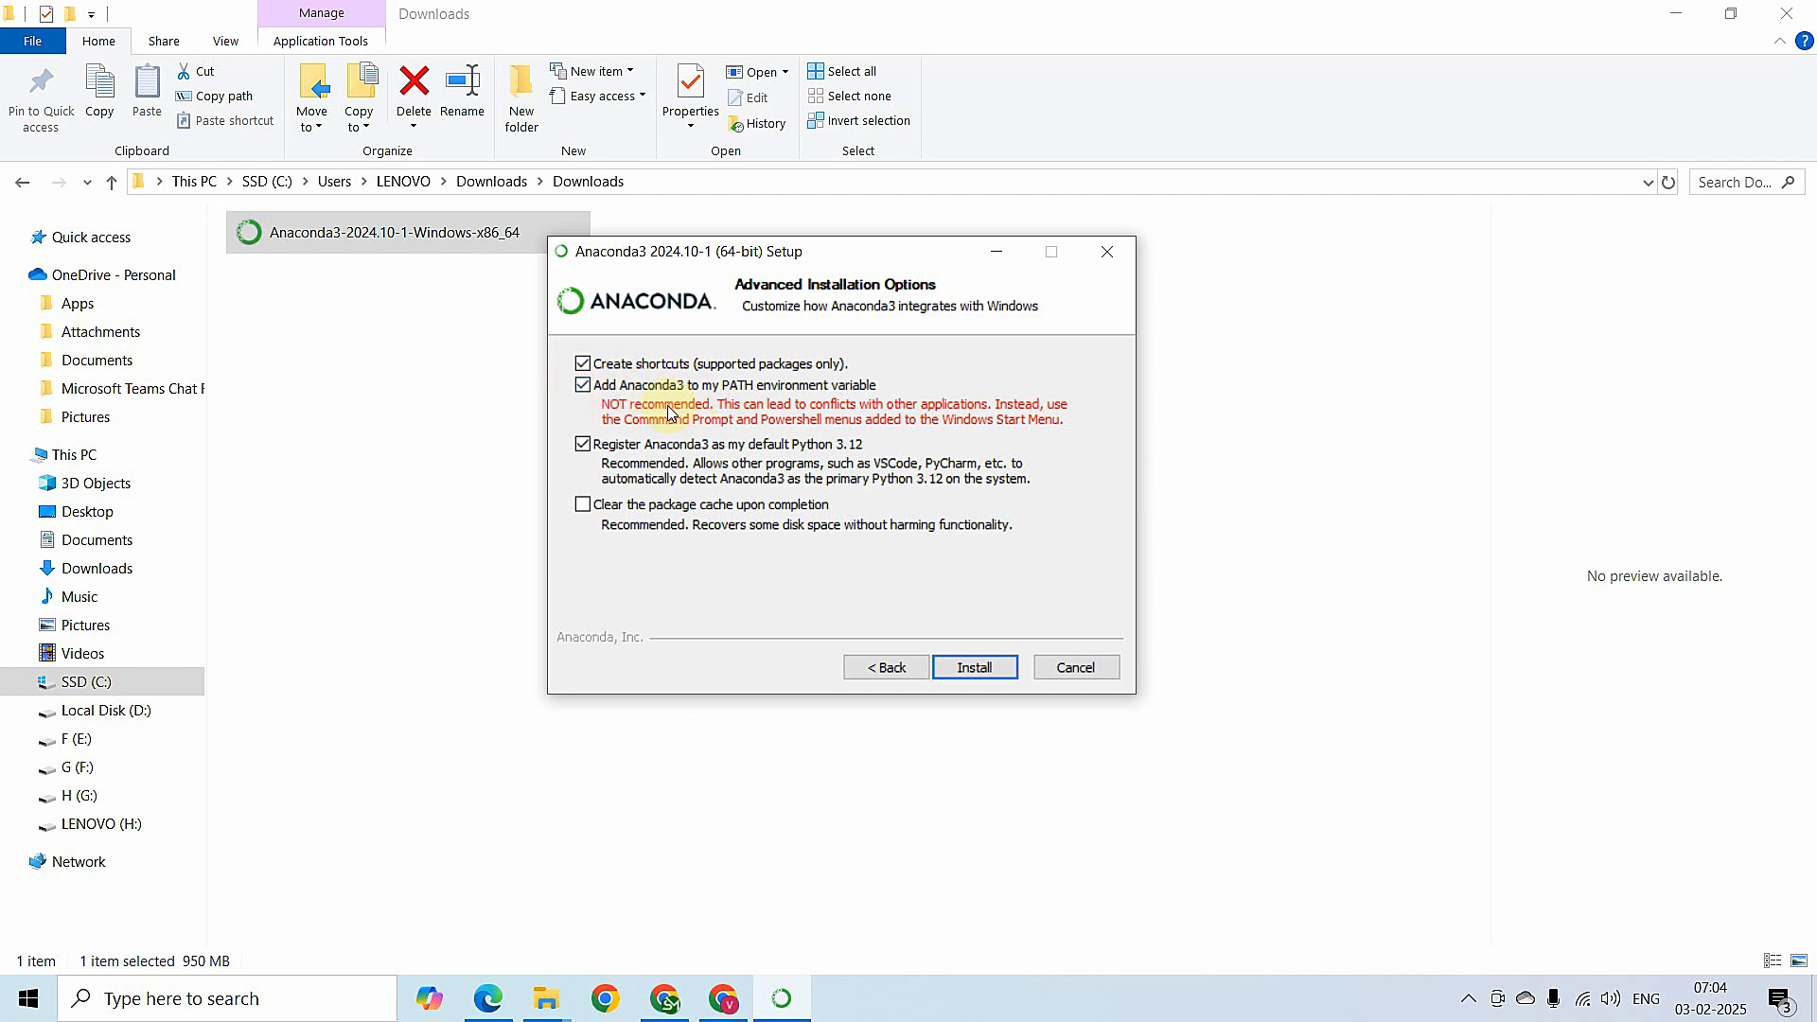
click(595, 392)
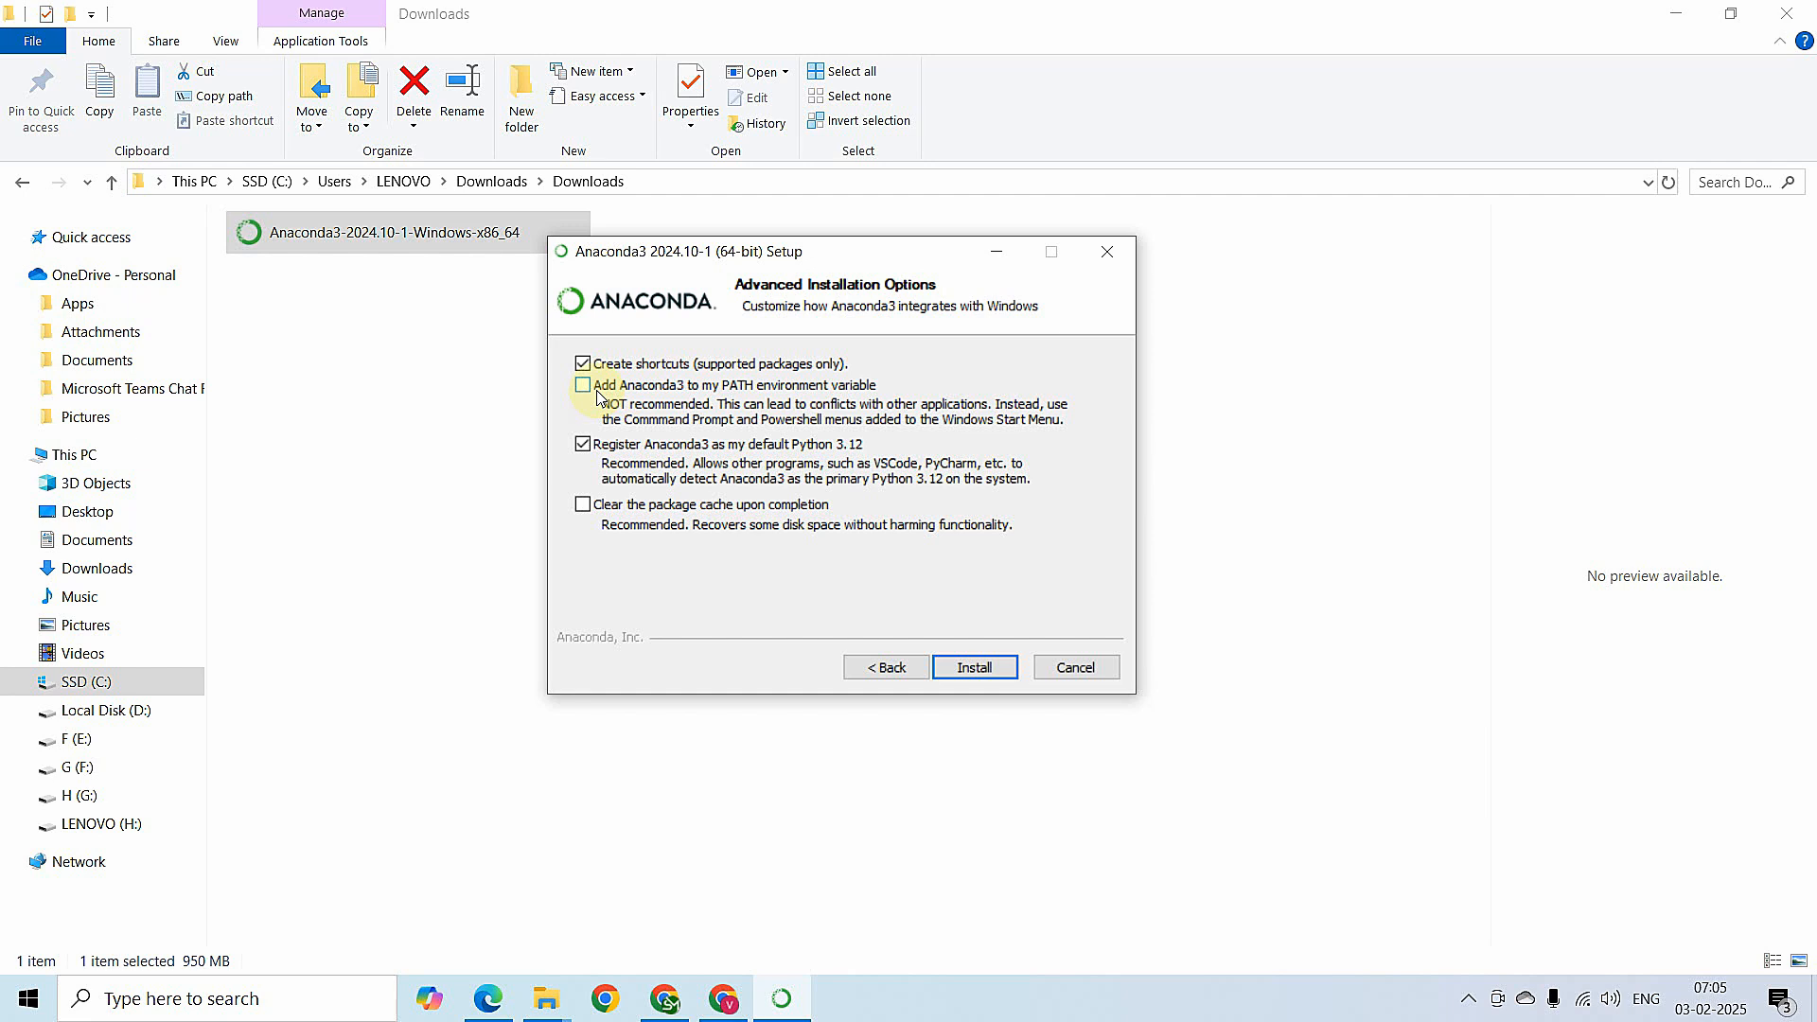
click(597, 391)
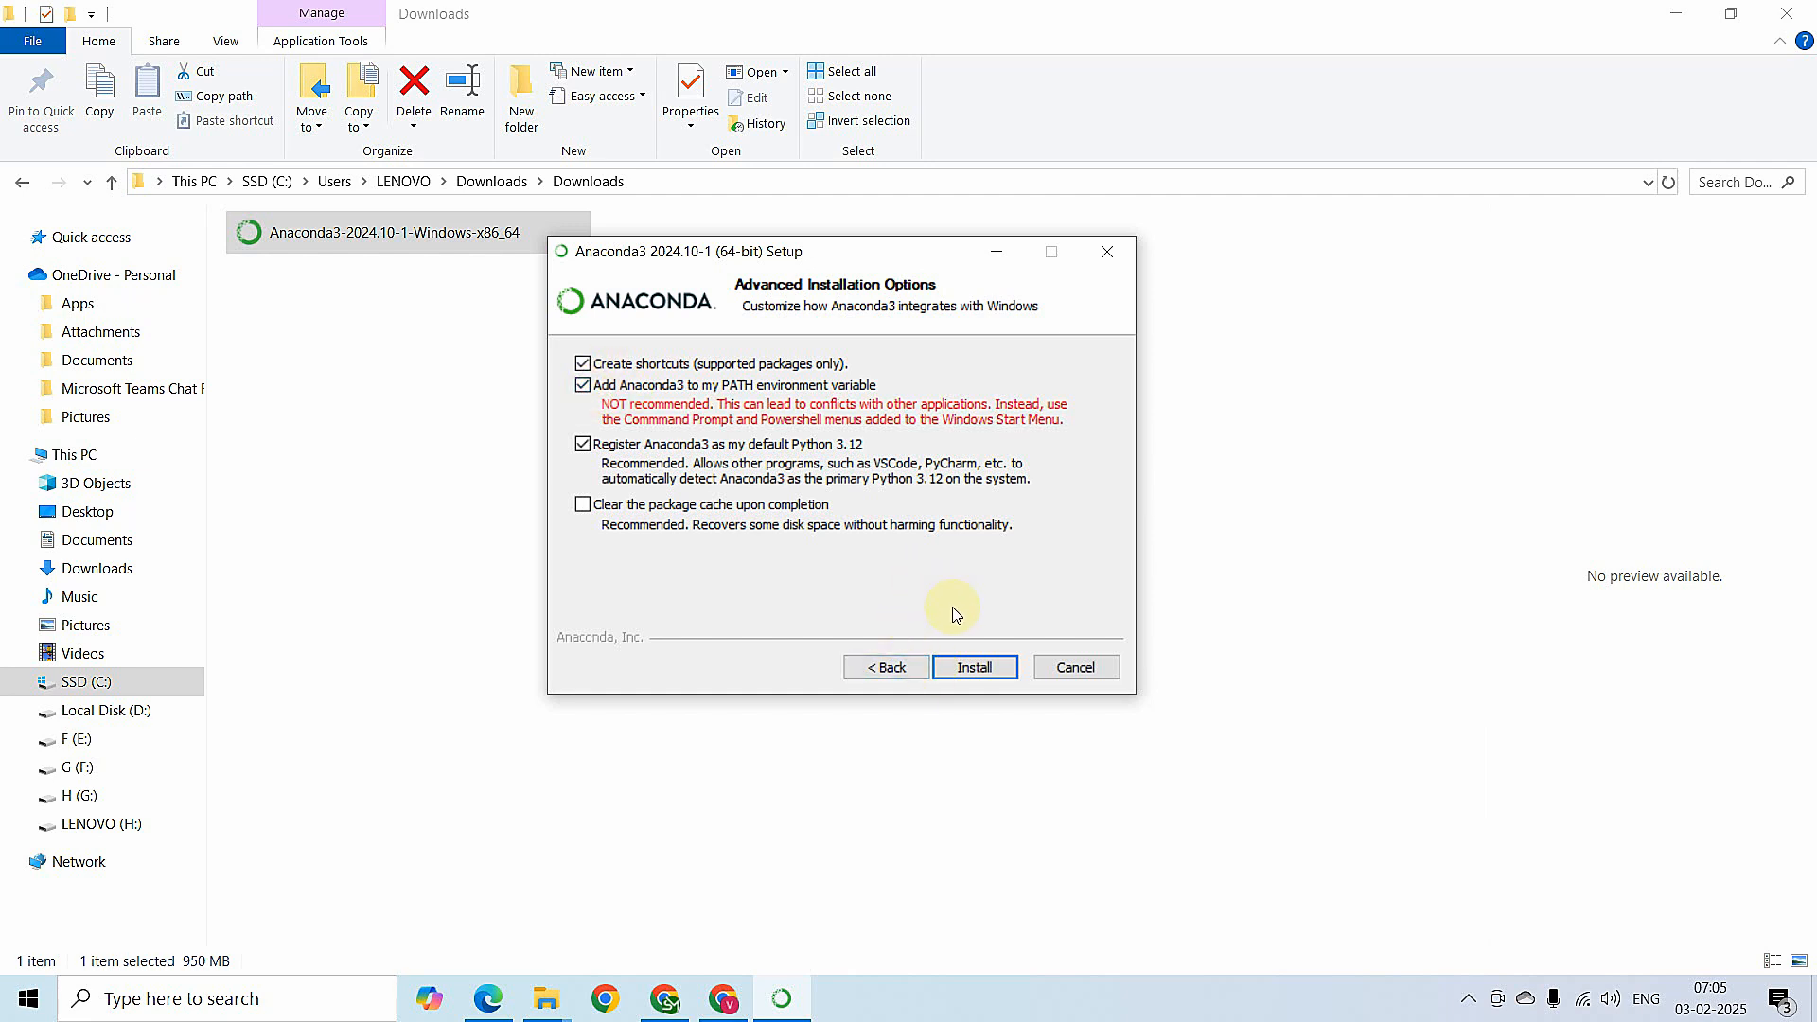
click(967, 673)
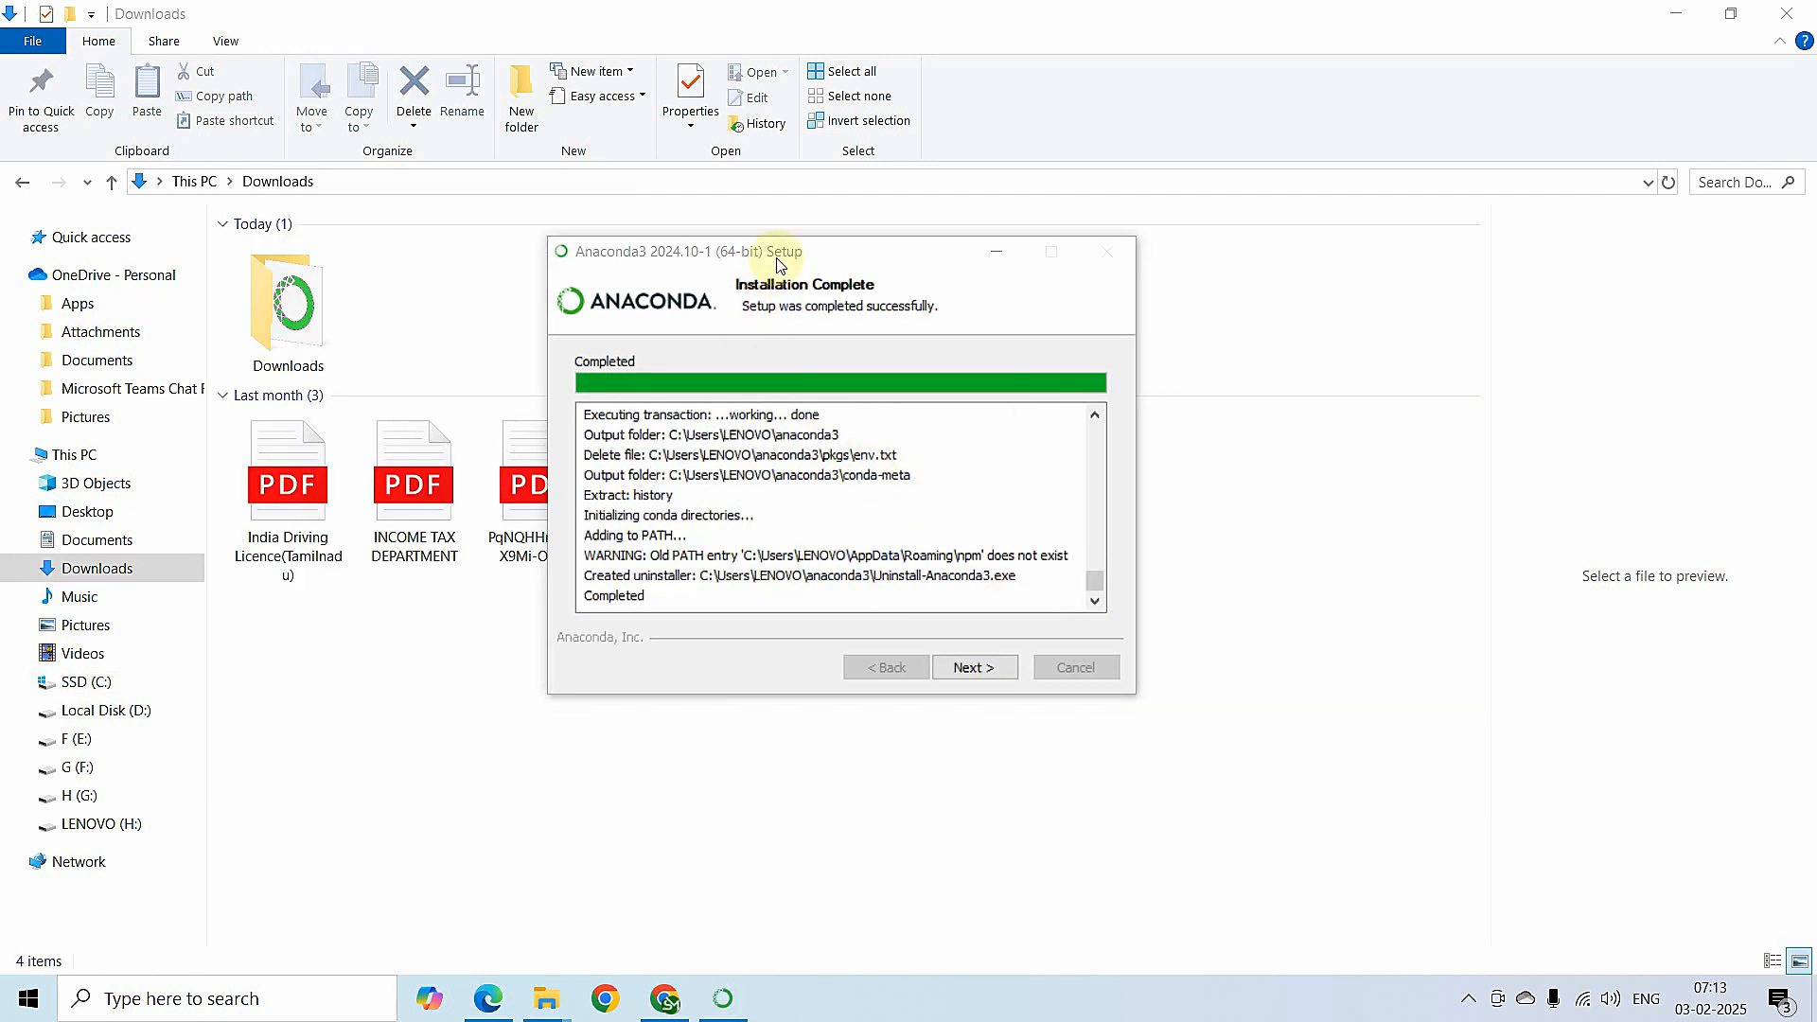
Finish the Anaconda3 setup with Launch Anaconda Navigator and Getting Started with Anaconda Distribution both unchecked
drag(789, 249, 808, 286)
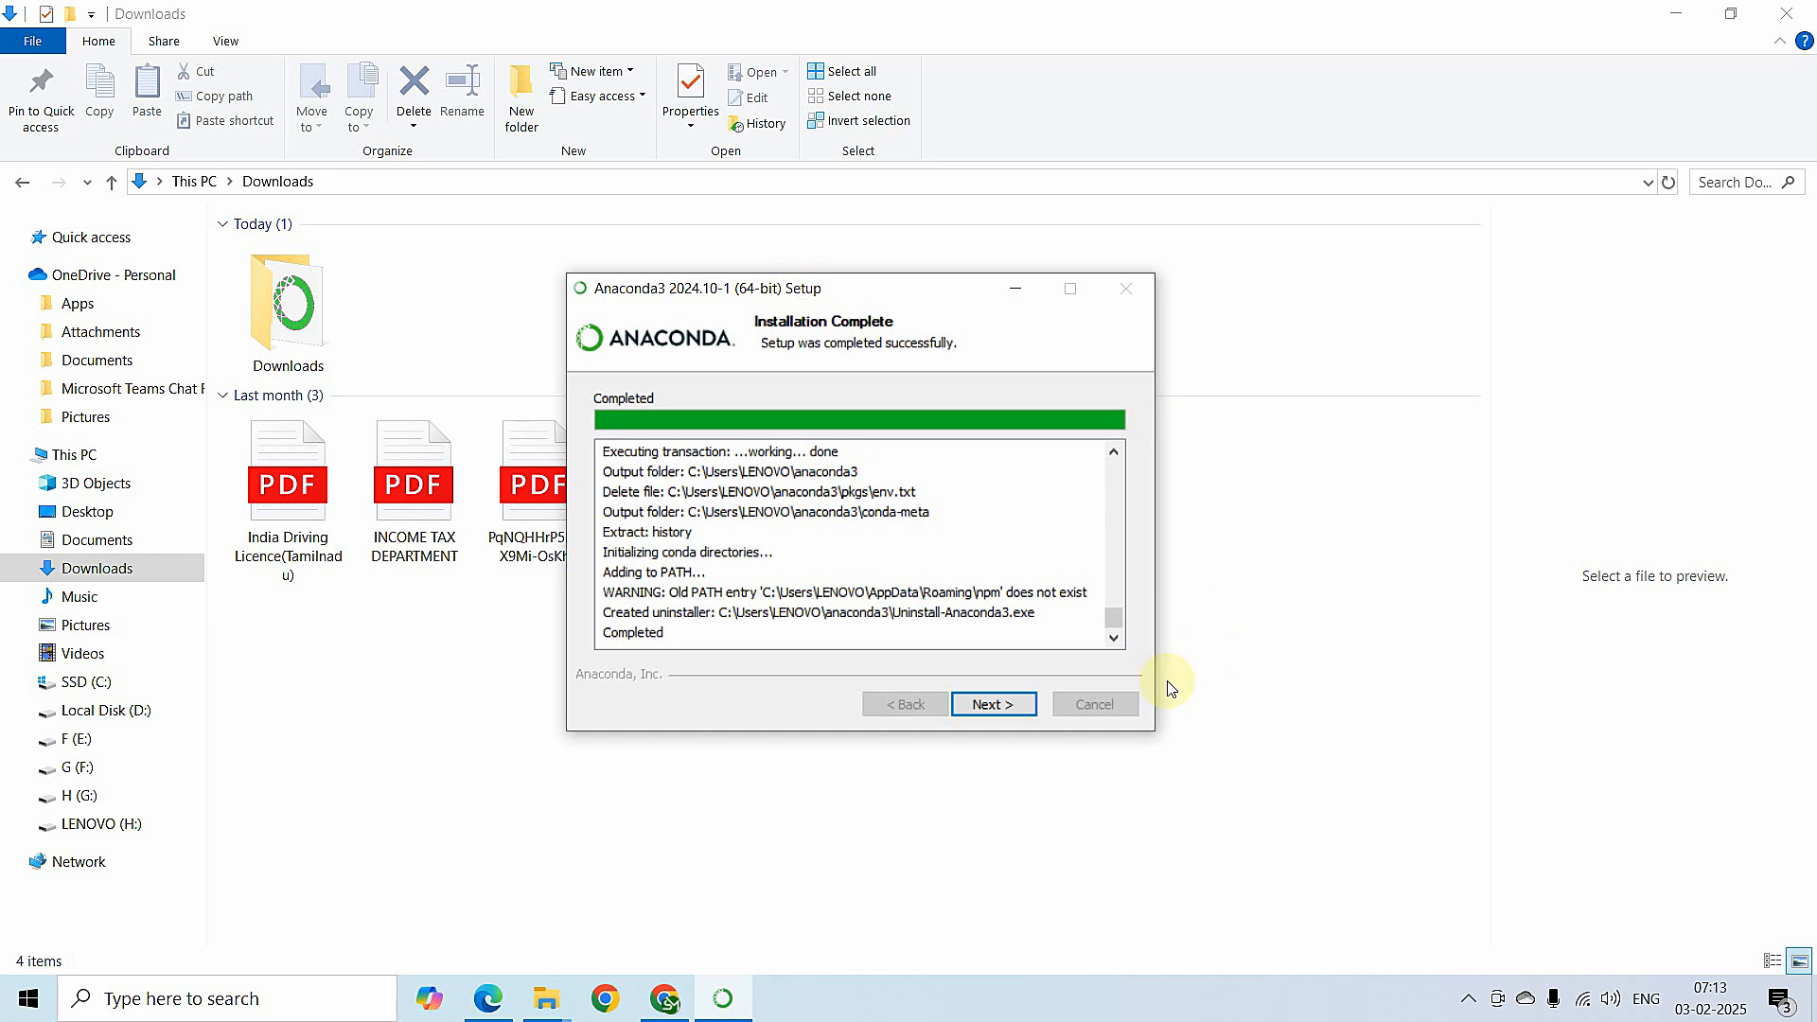
click(1005, 708)
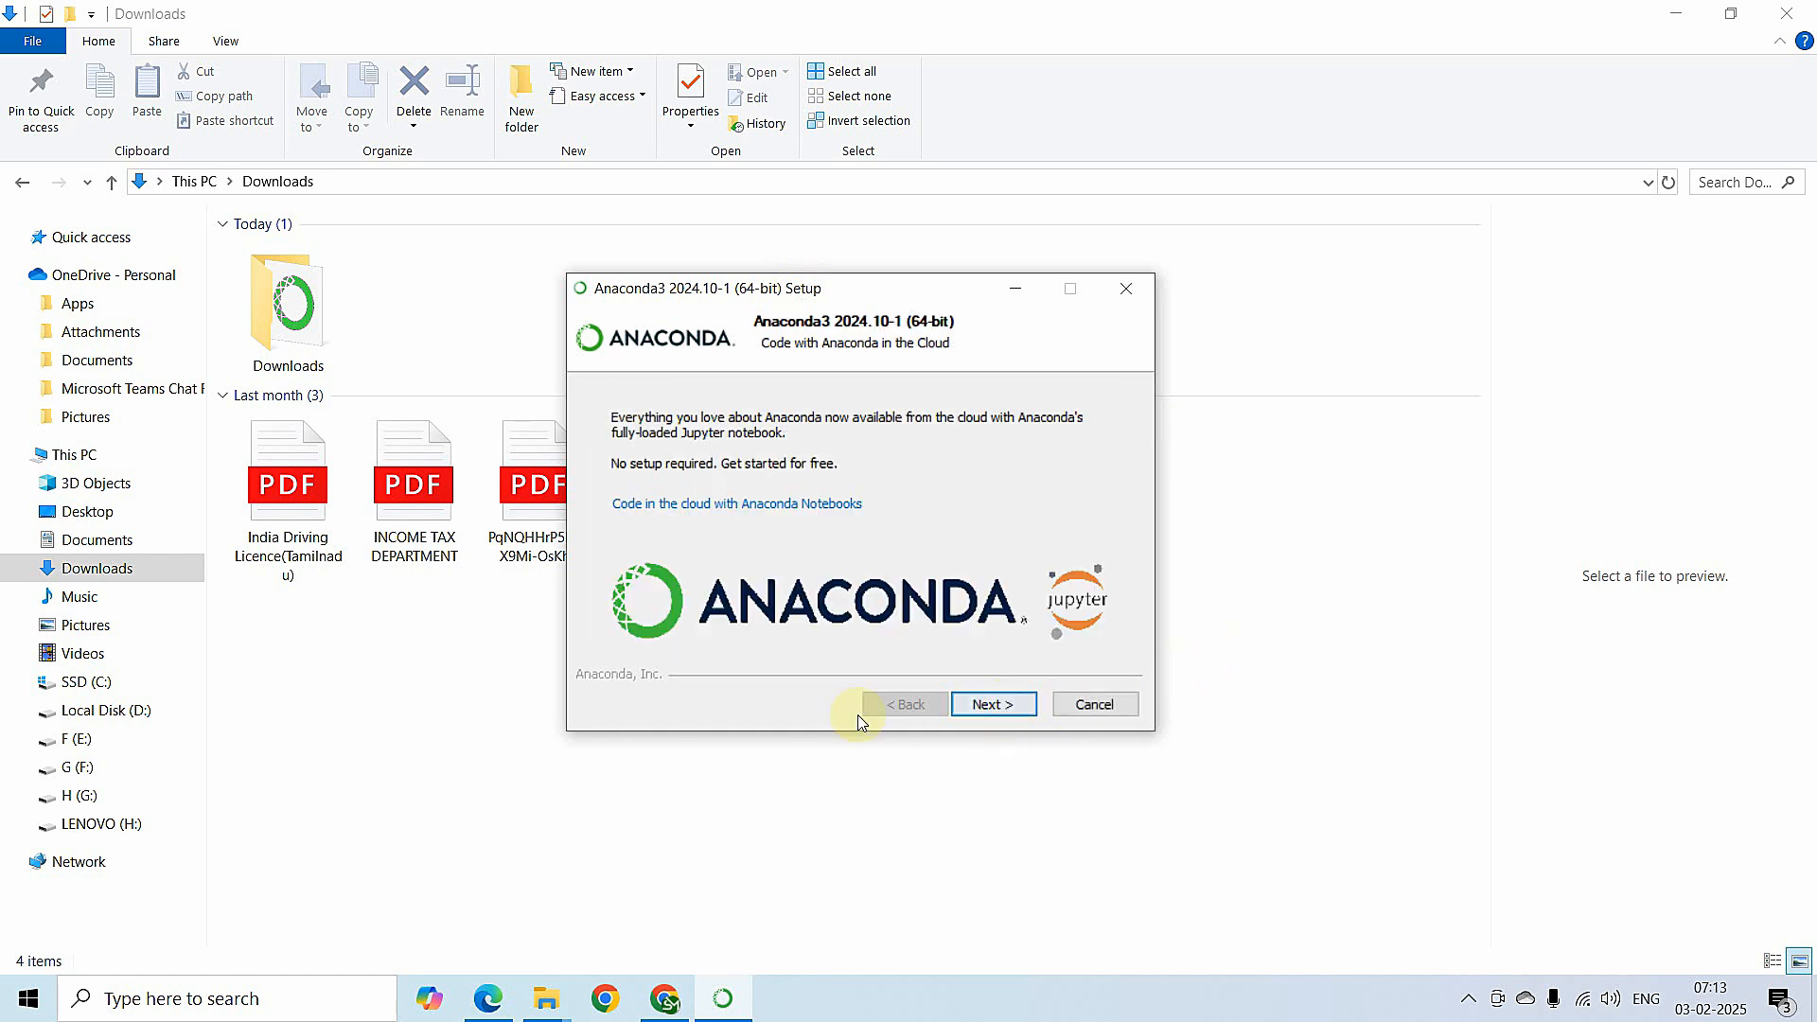
click(1005, 708)
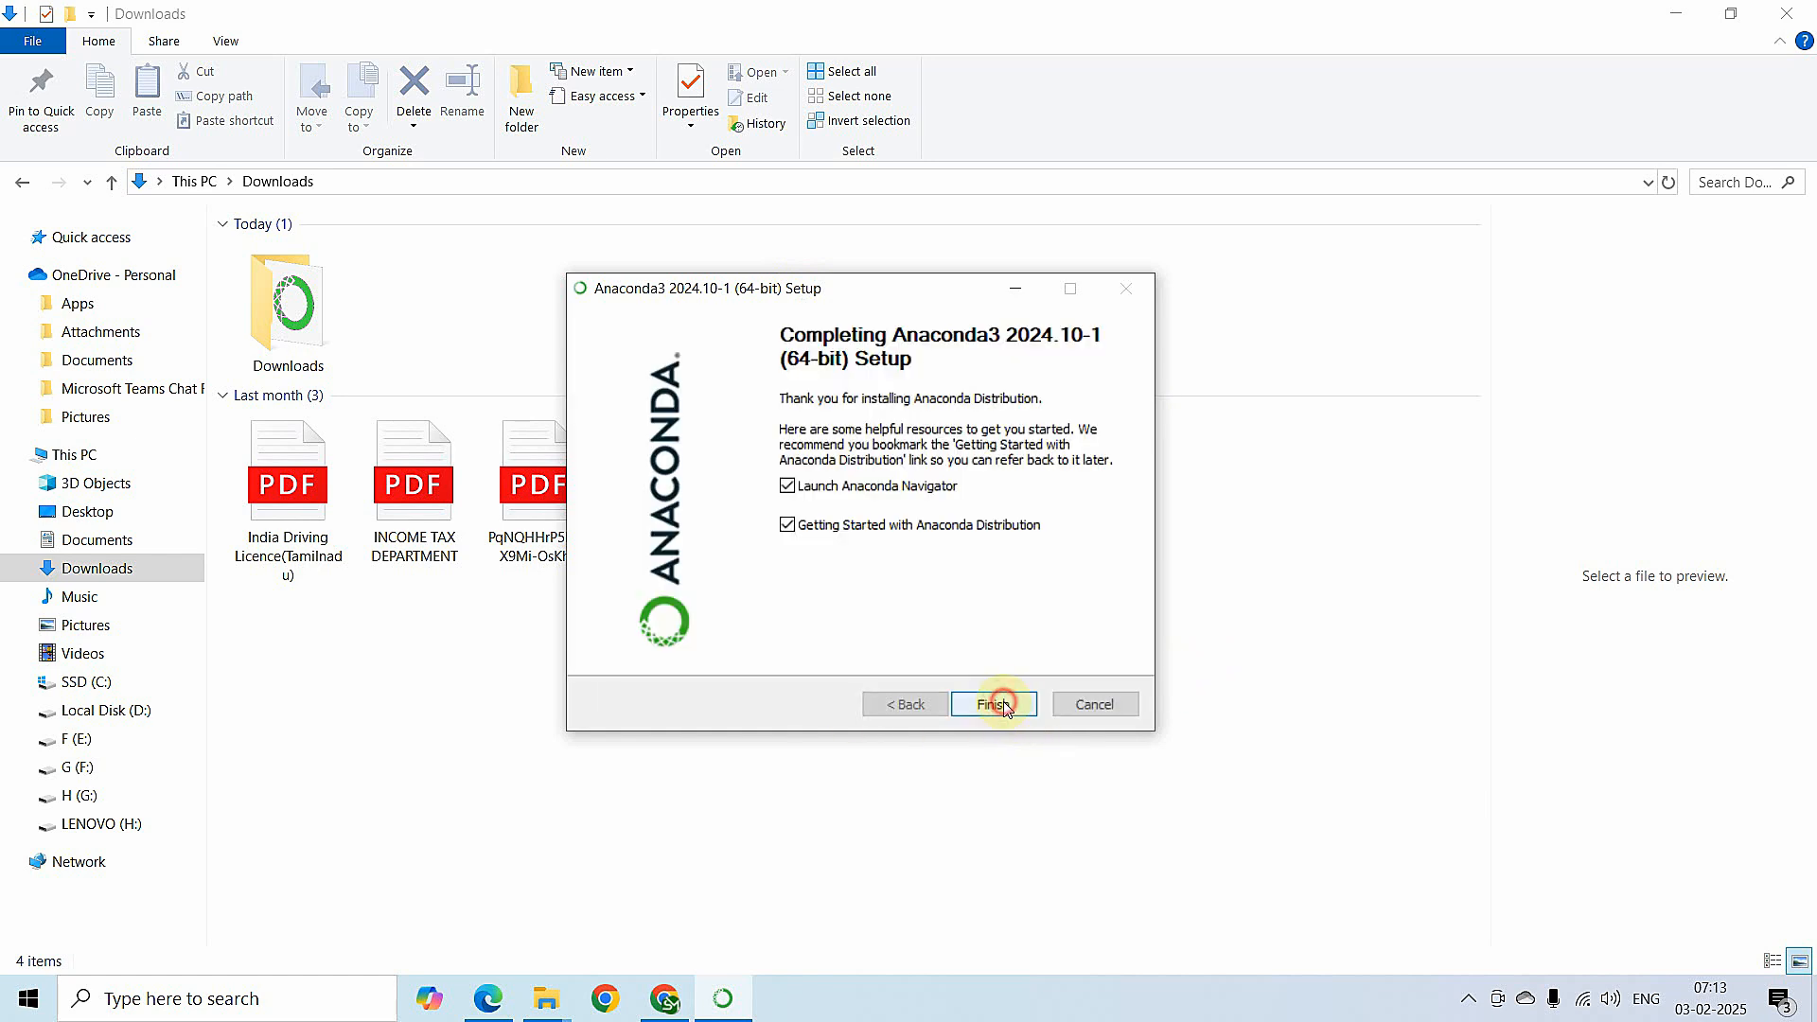
click(786, 486)
click(788, 525)
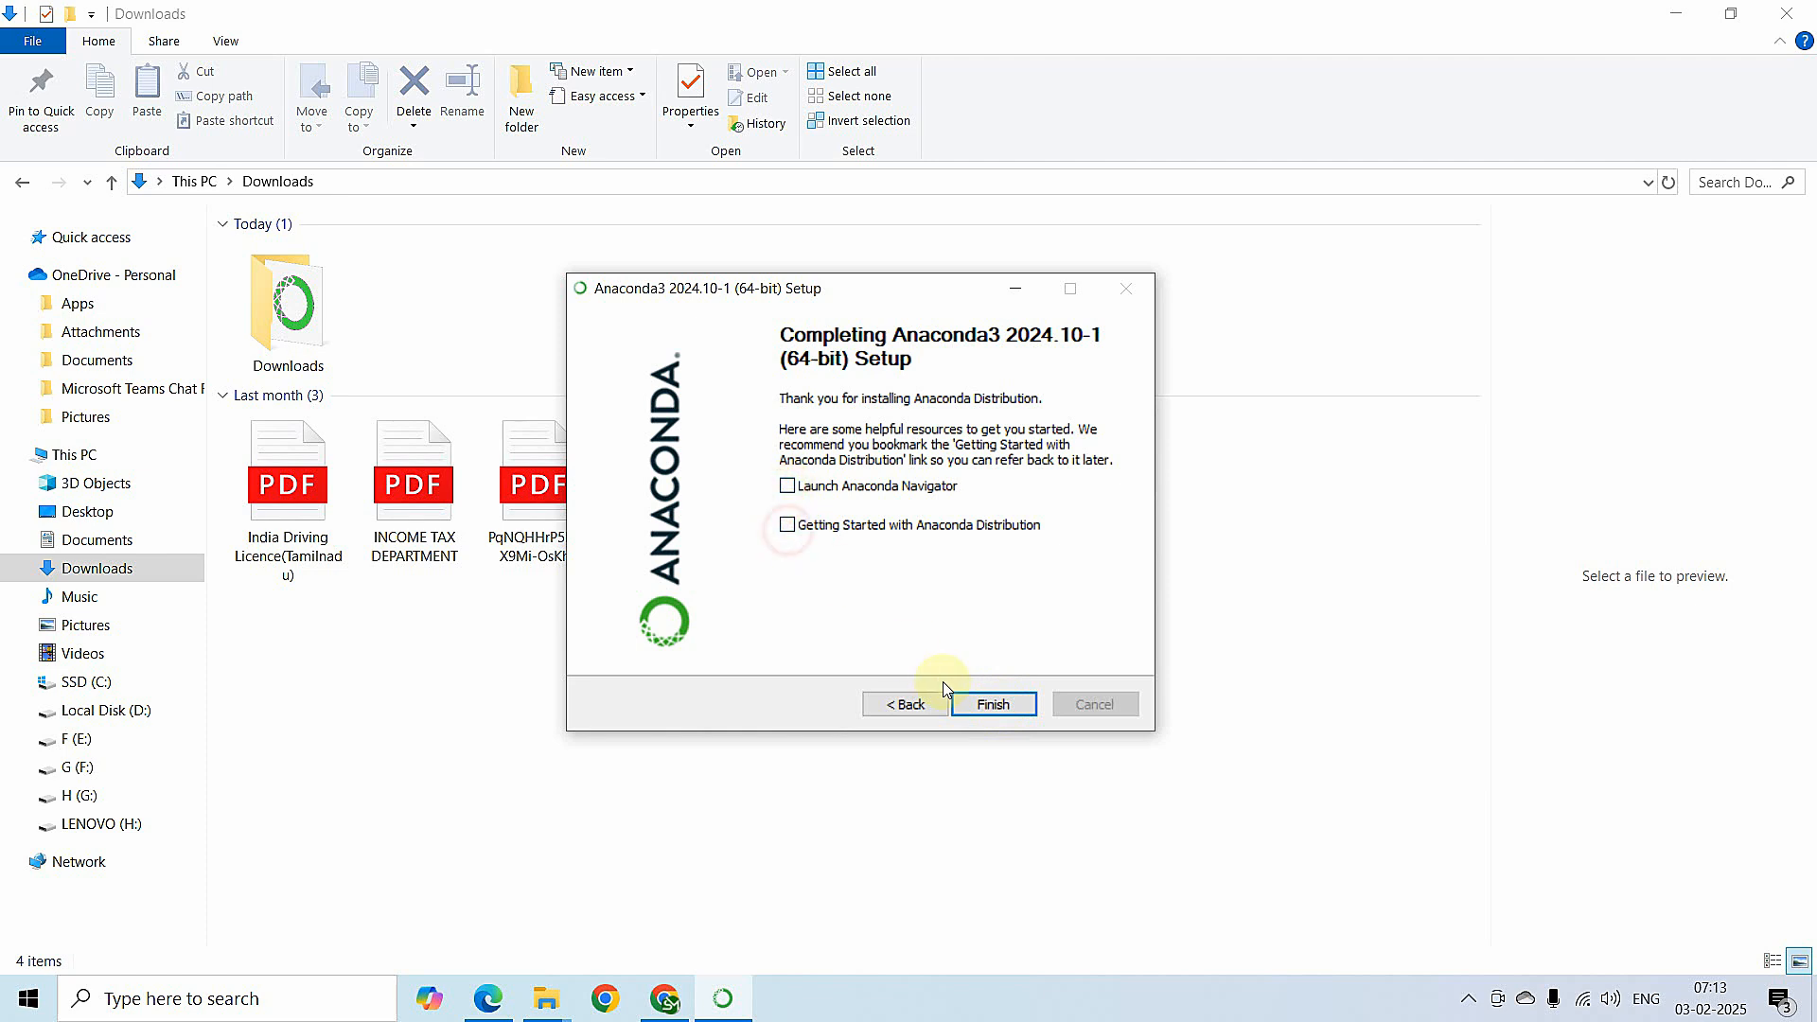
click(1015, 716)
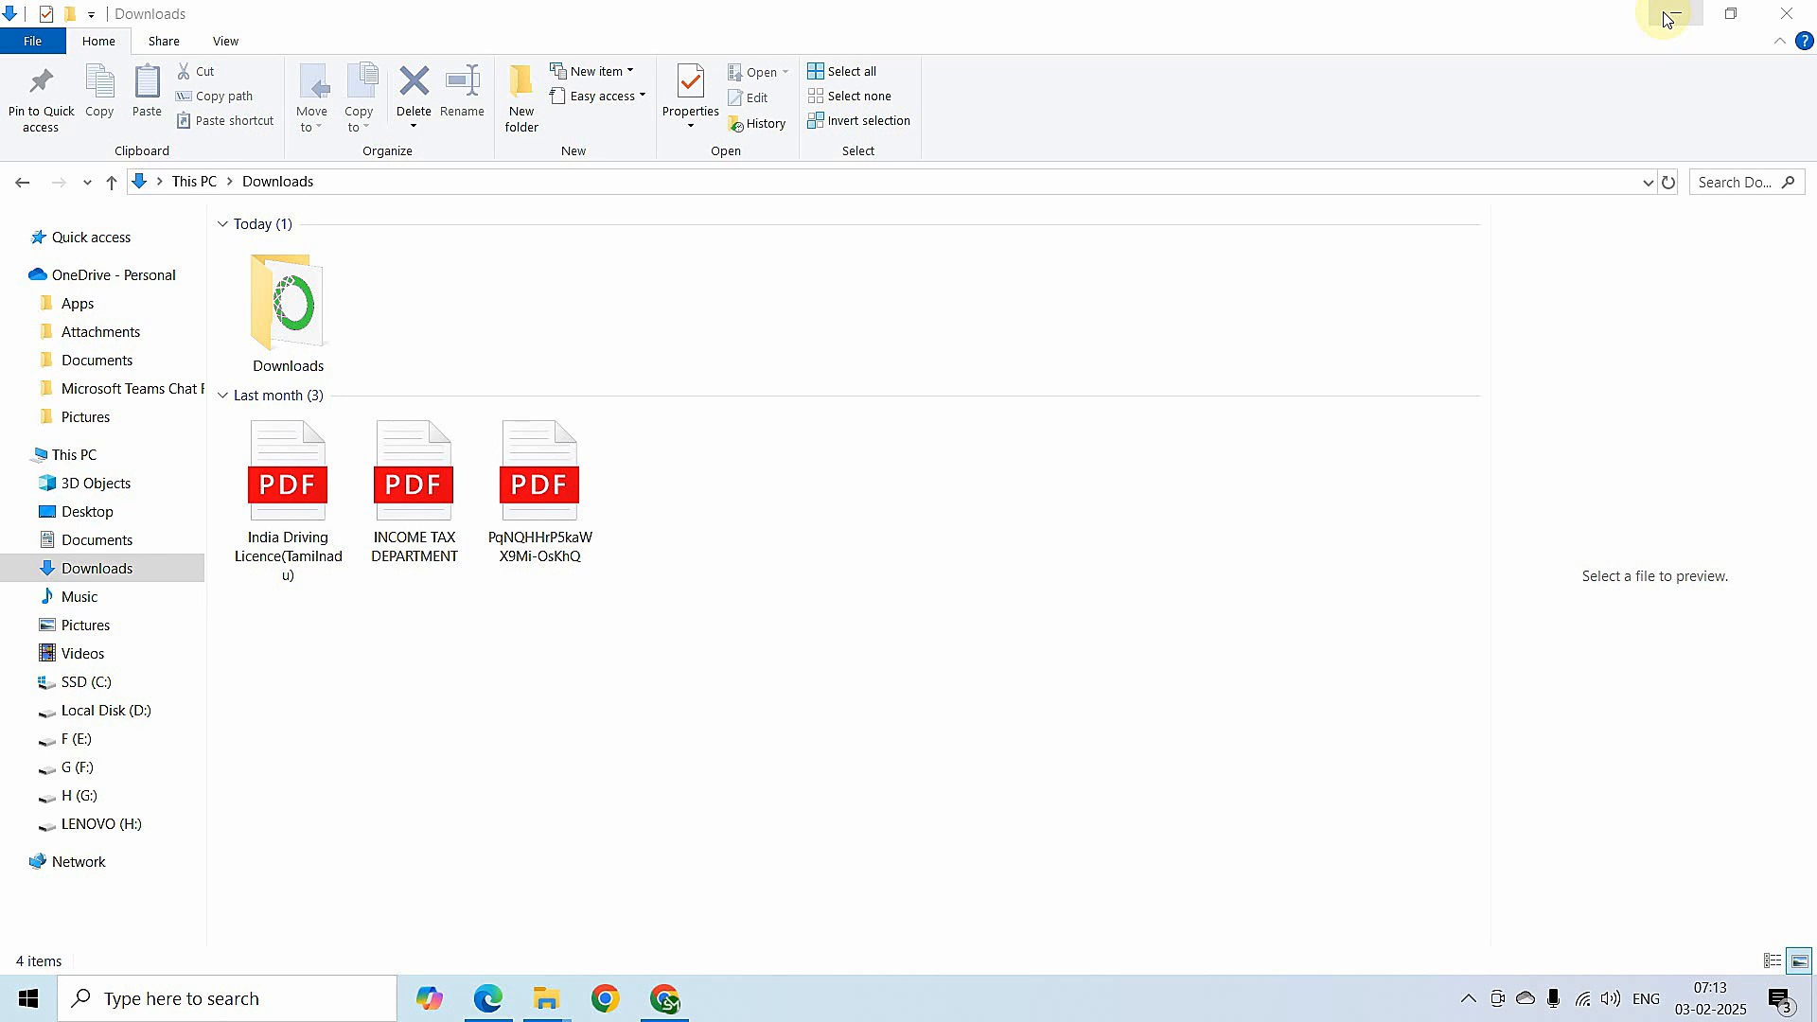
Search Windows for "anaconda", launch Anaconda Navigator and minimize the Downloads folder window
click(242, 1007)
text(ana)
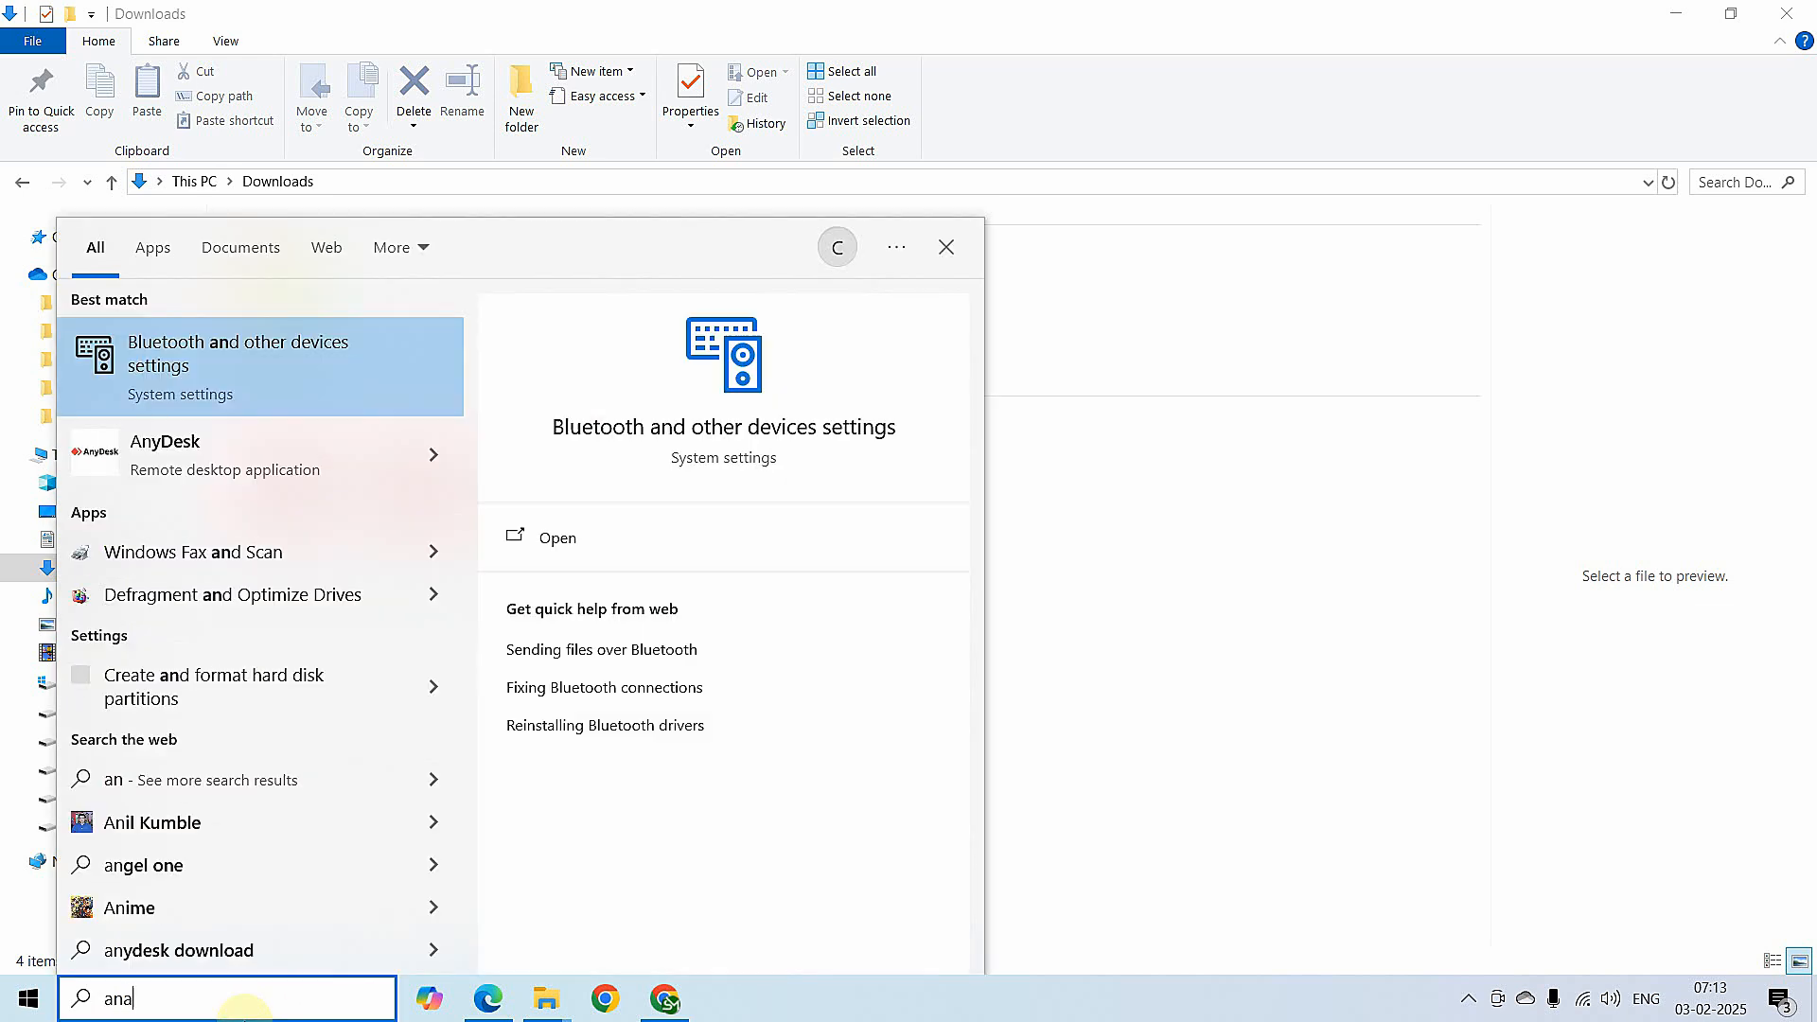
text(conda)
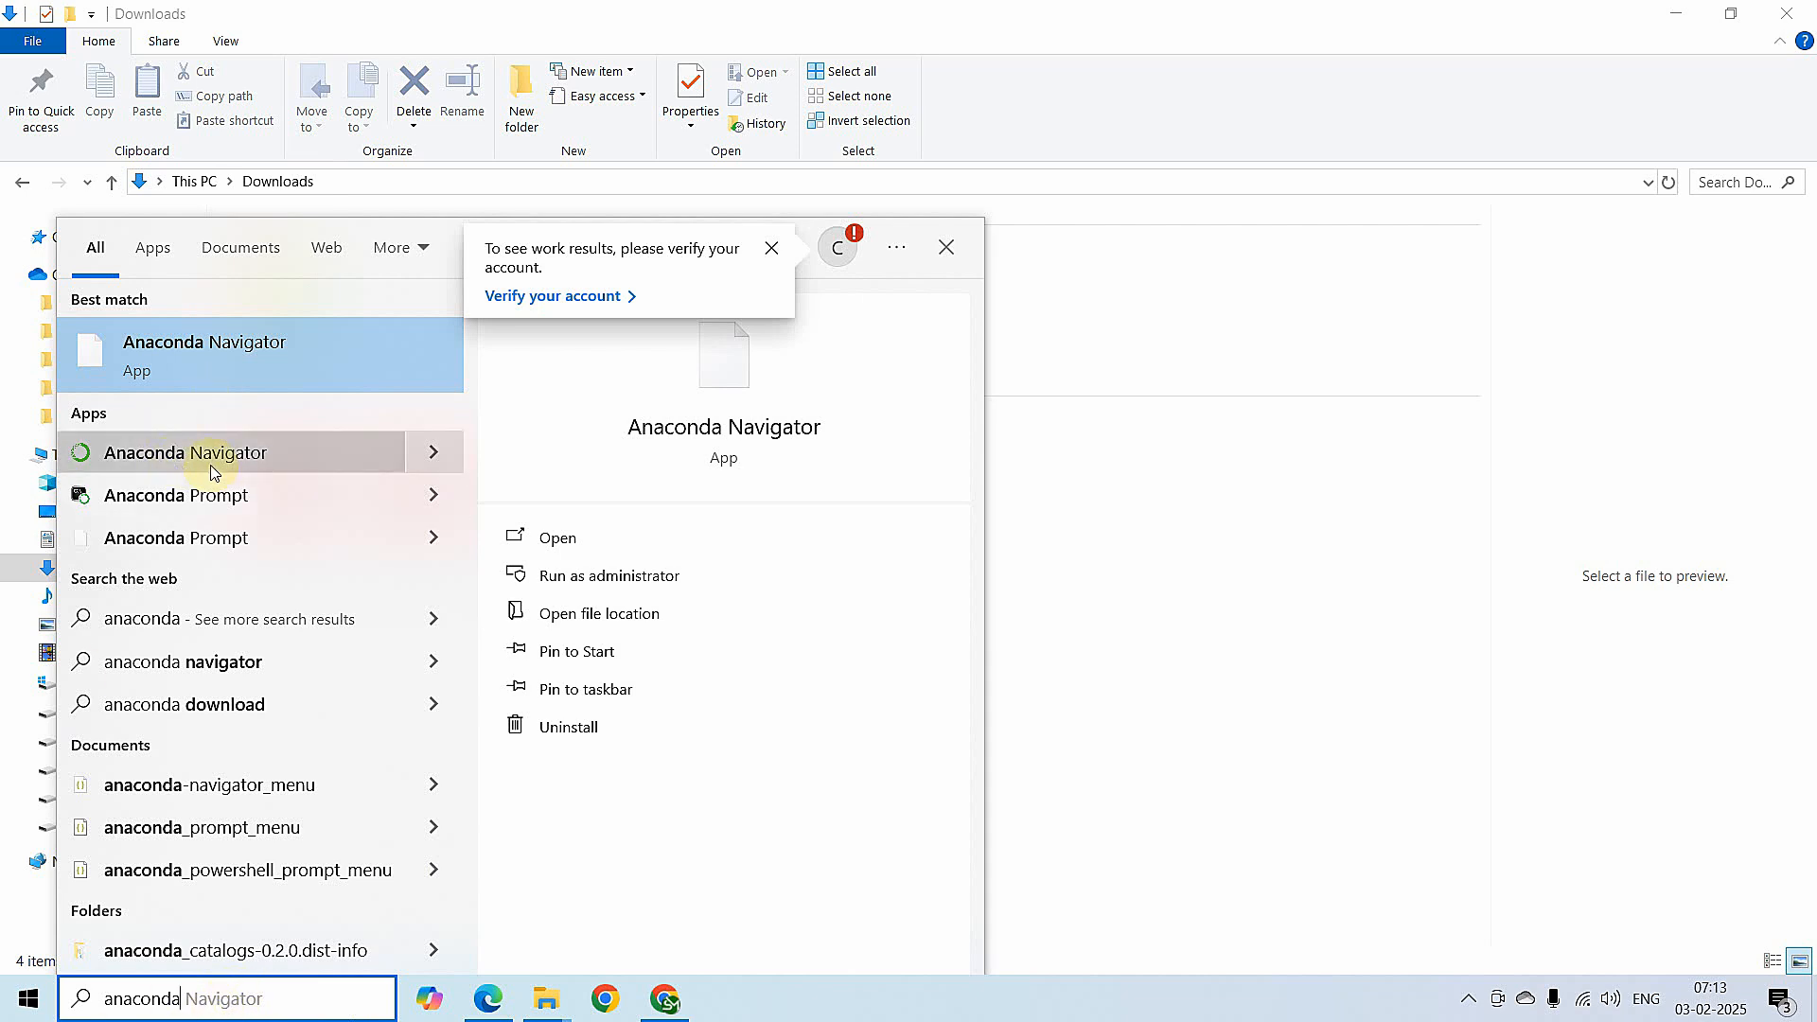
click(317, 459)
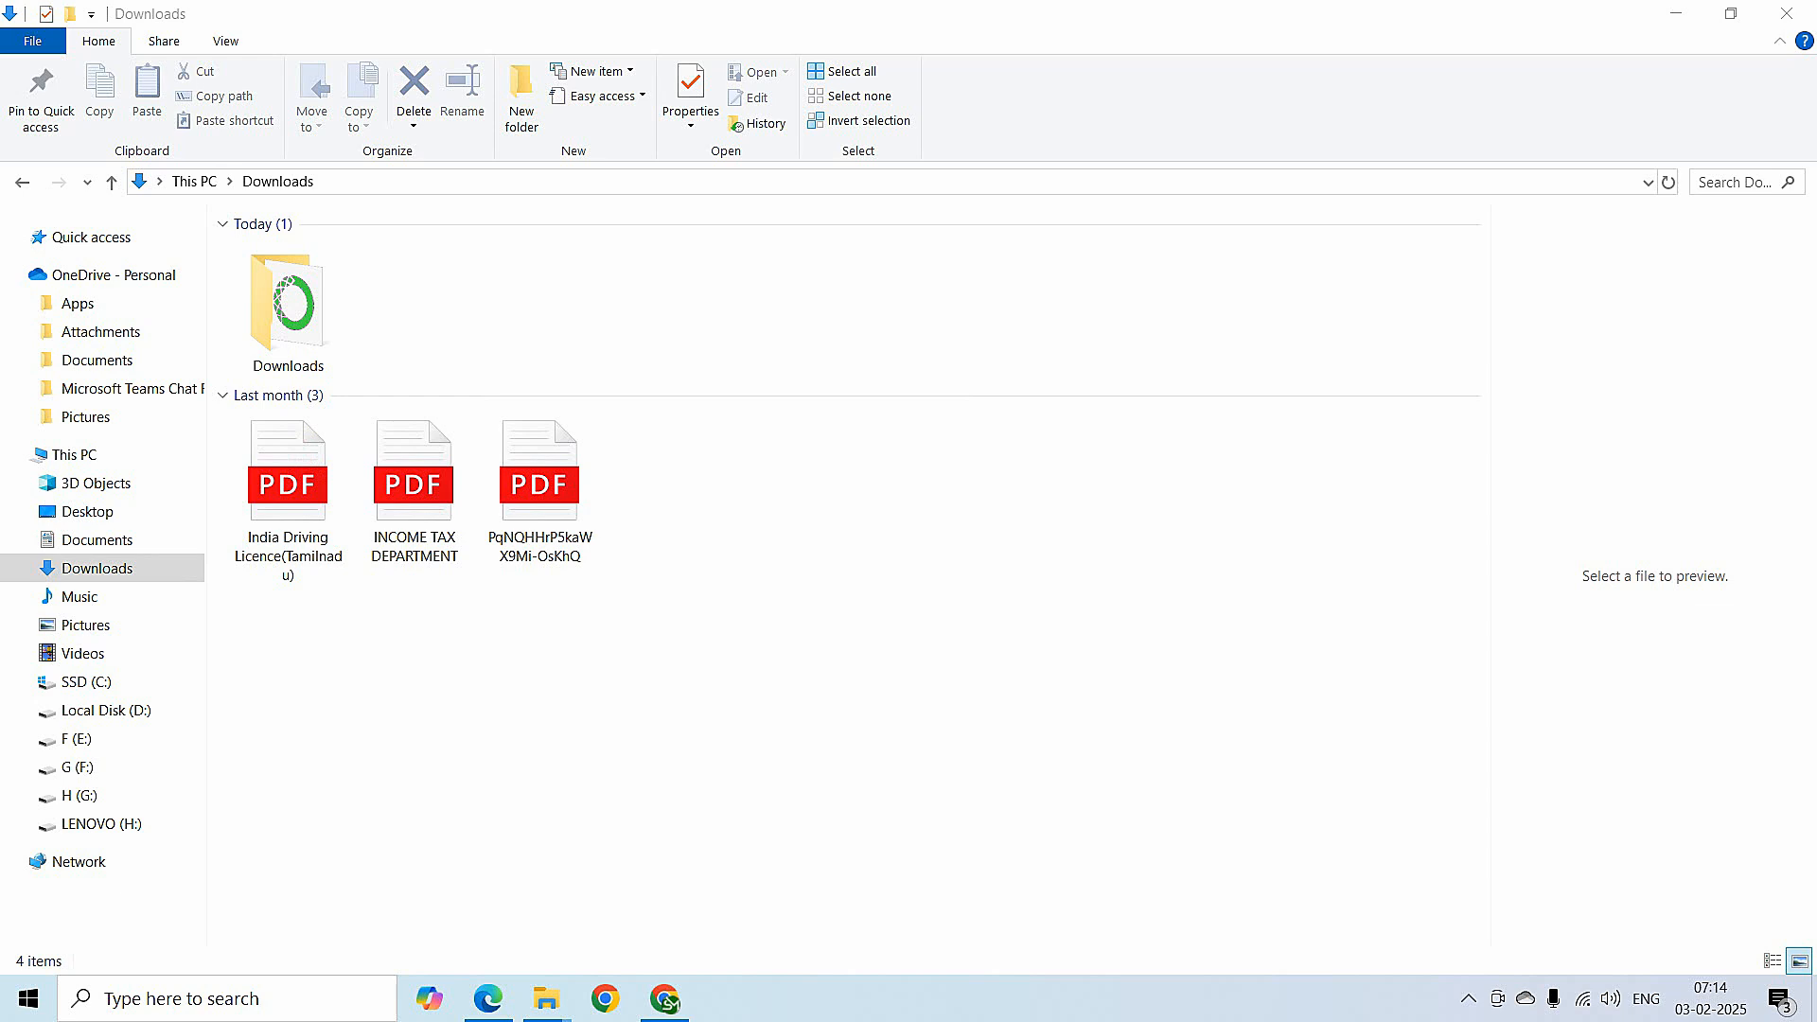
click(1673, 15)
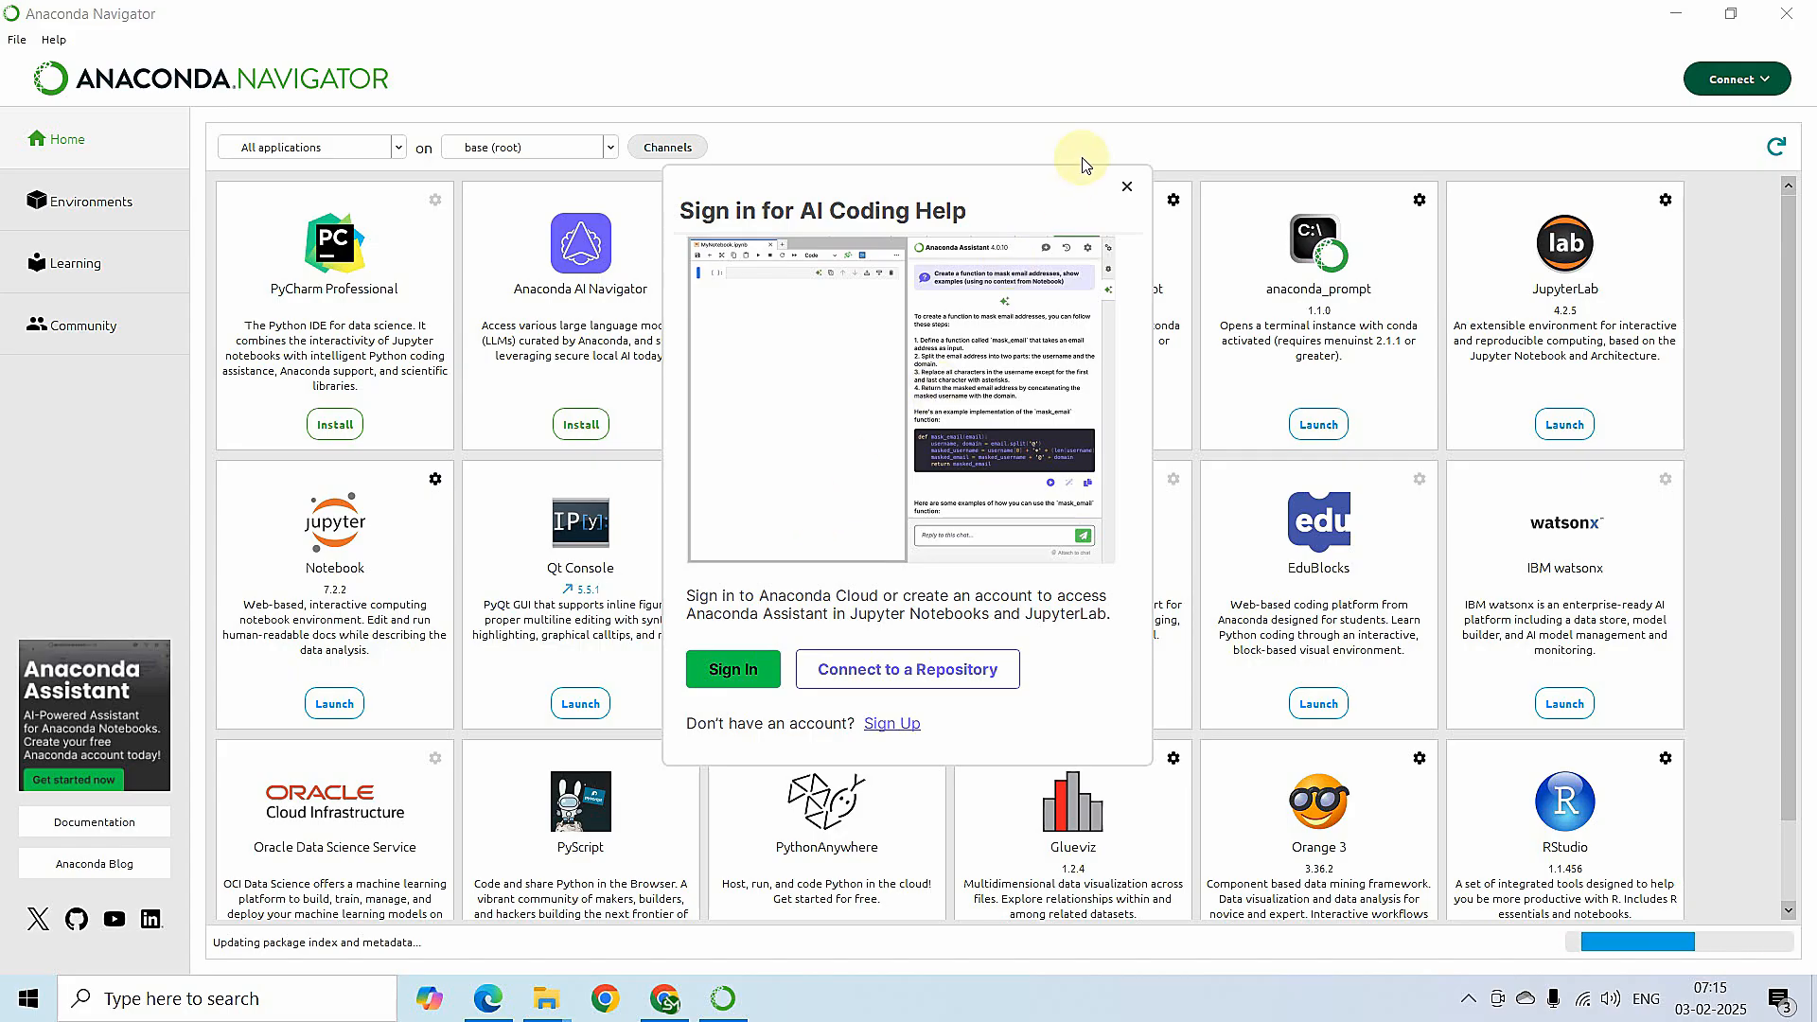
Dismiss the AI Coding Help sign-in offer and decline the Anaconda Navigator 2.6.4 update without further reminders
click(1127, 189)
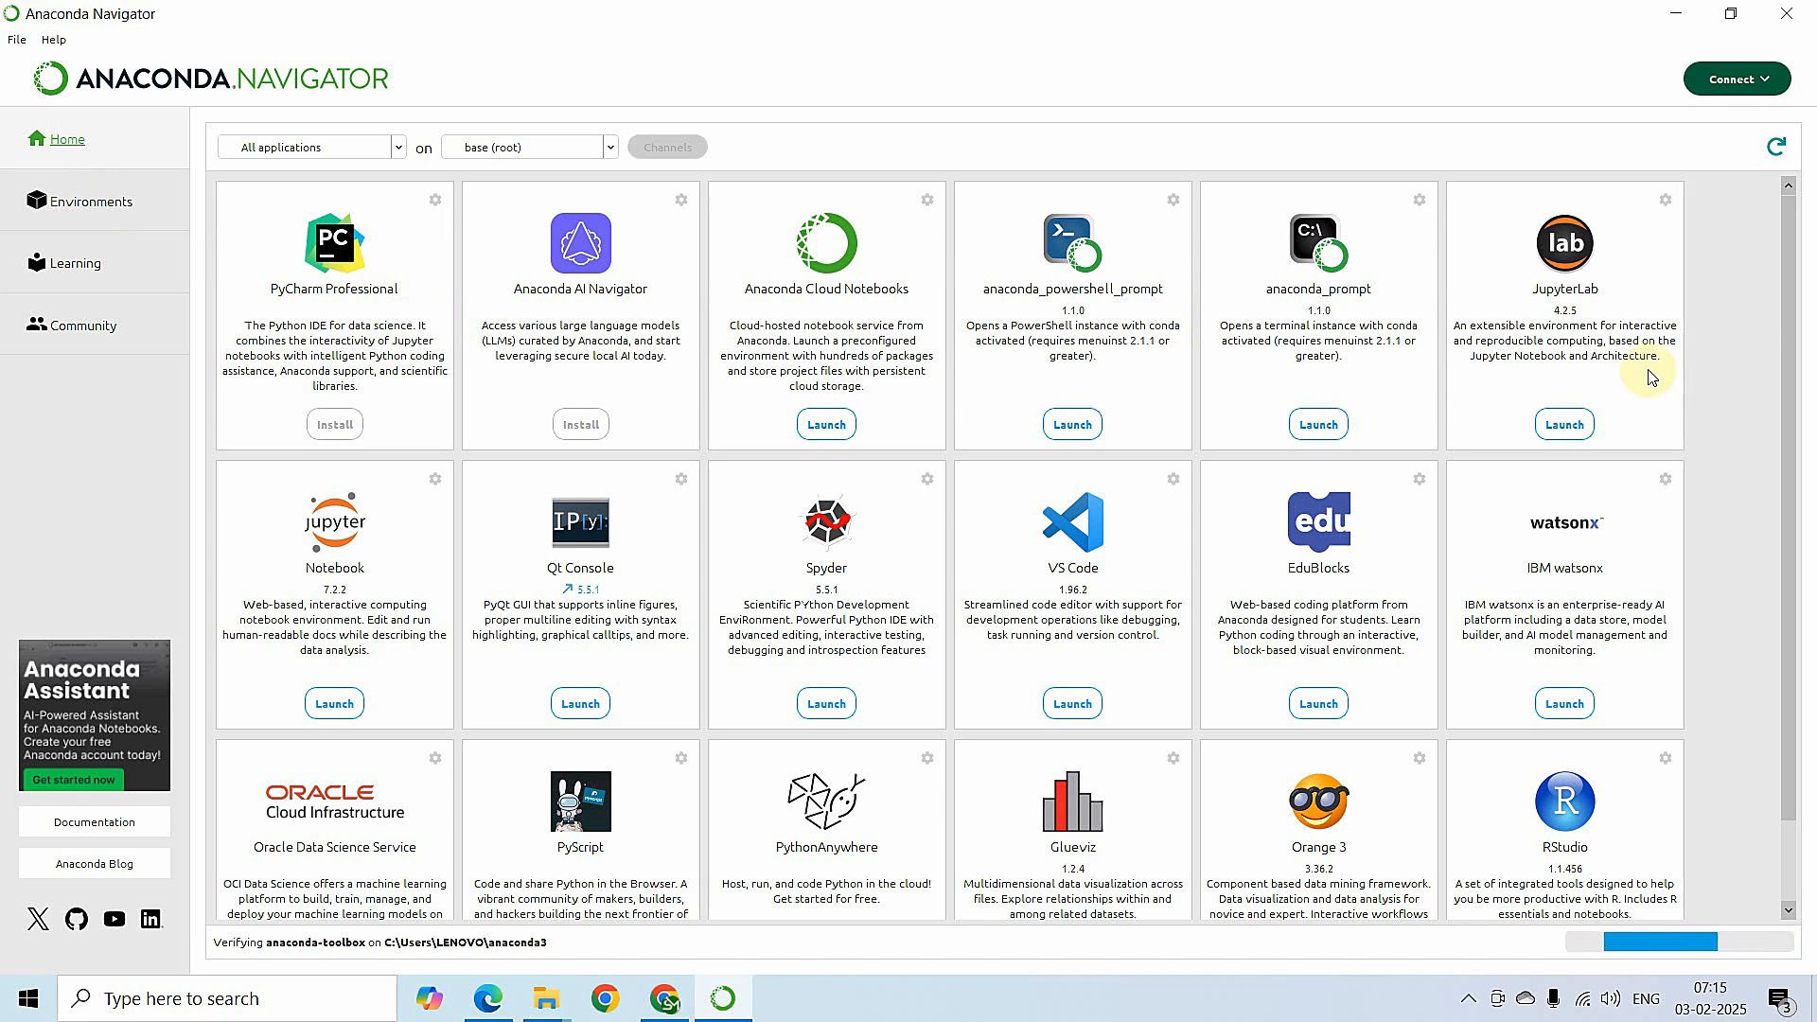
scroll(1783, 350, down, 2)
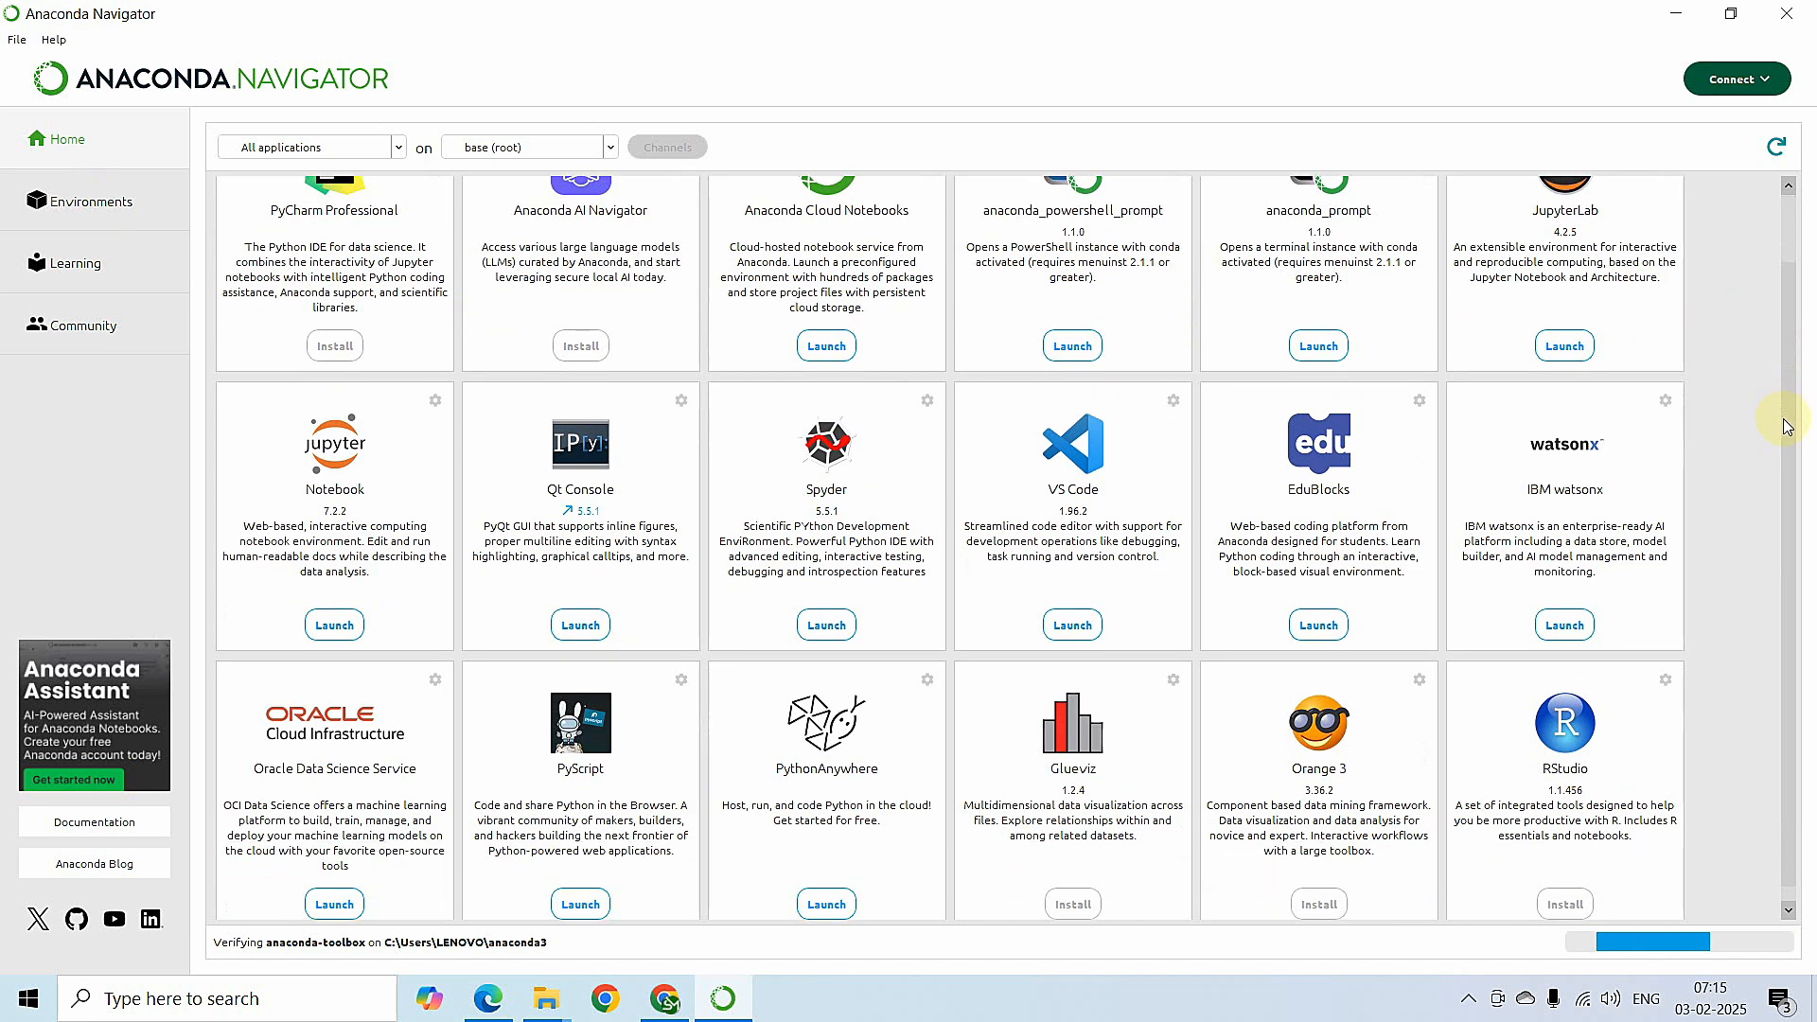
scroll(1787, 351, up, 2)
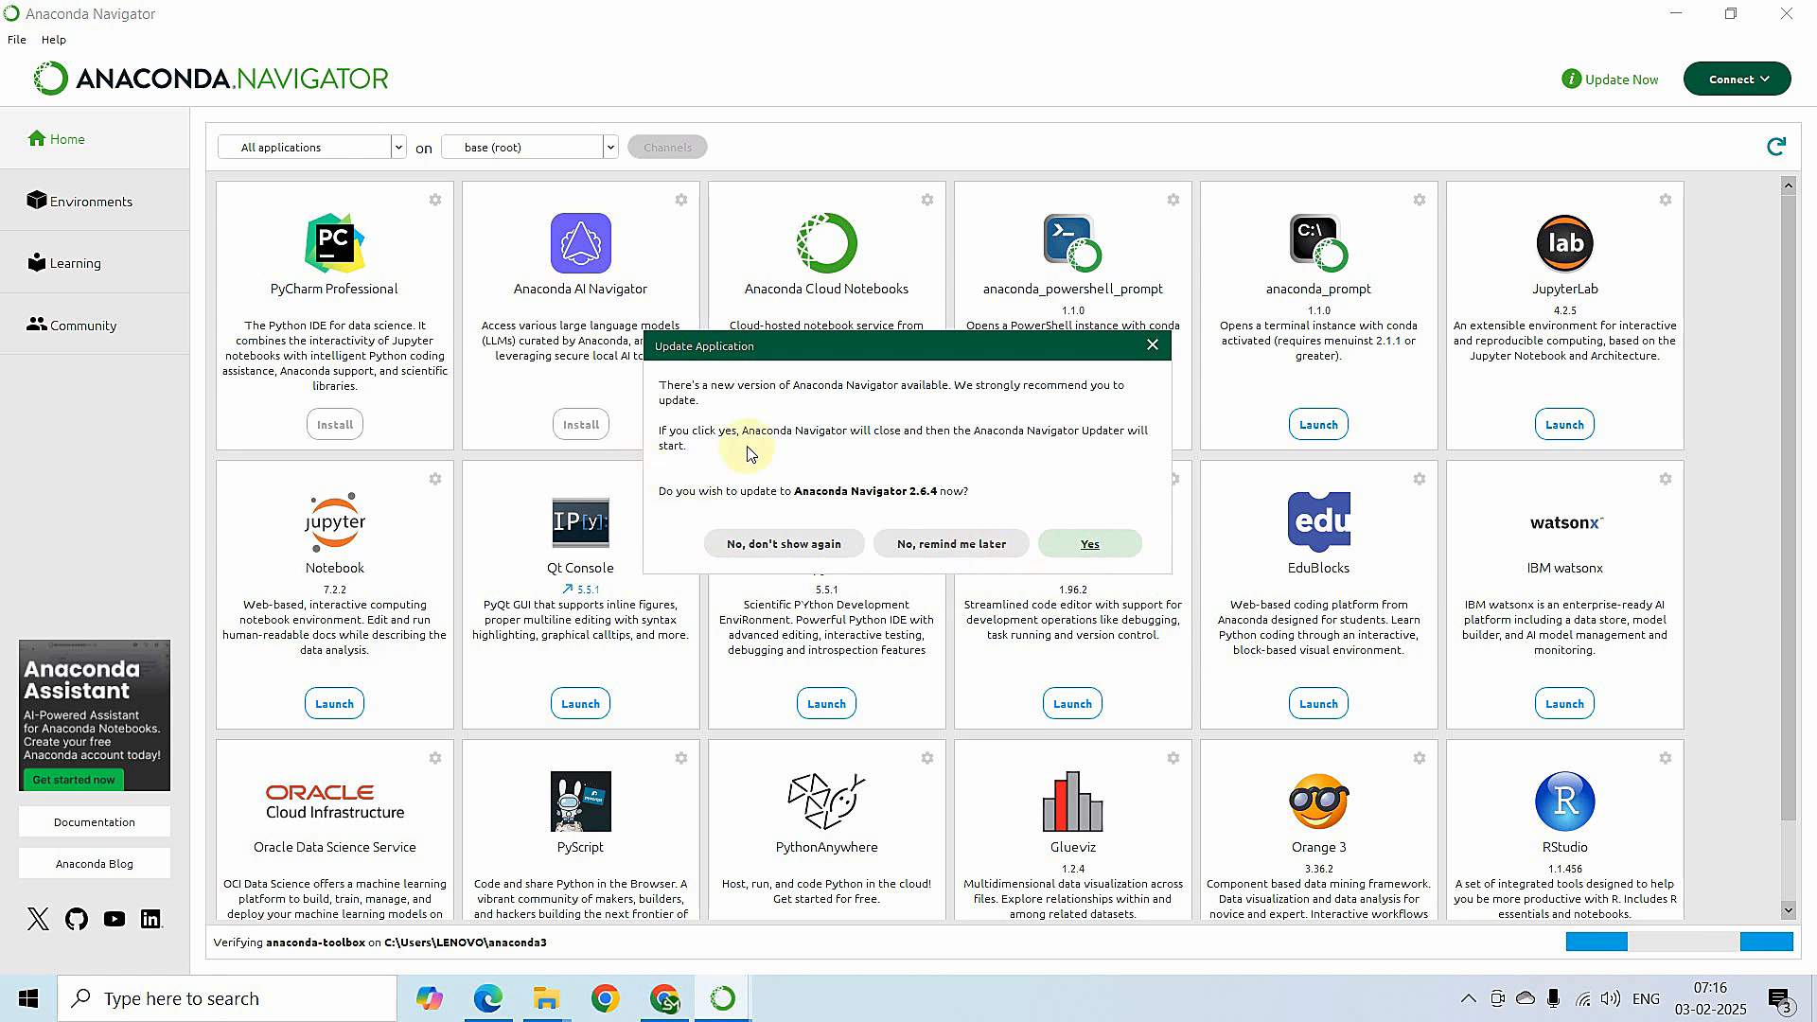
click(795, 546)
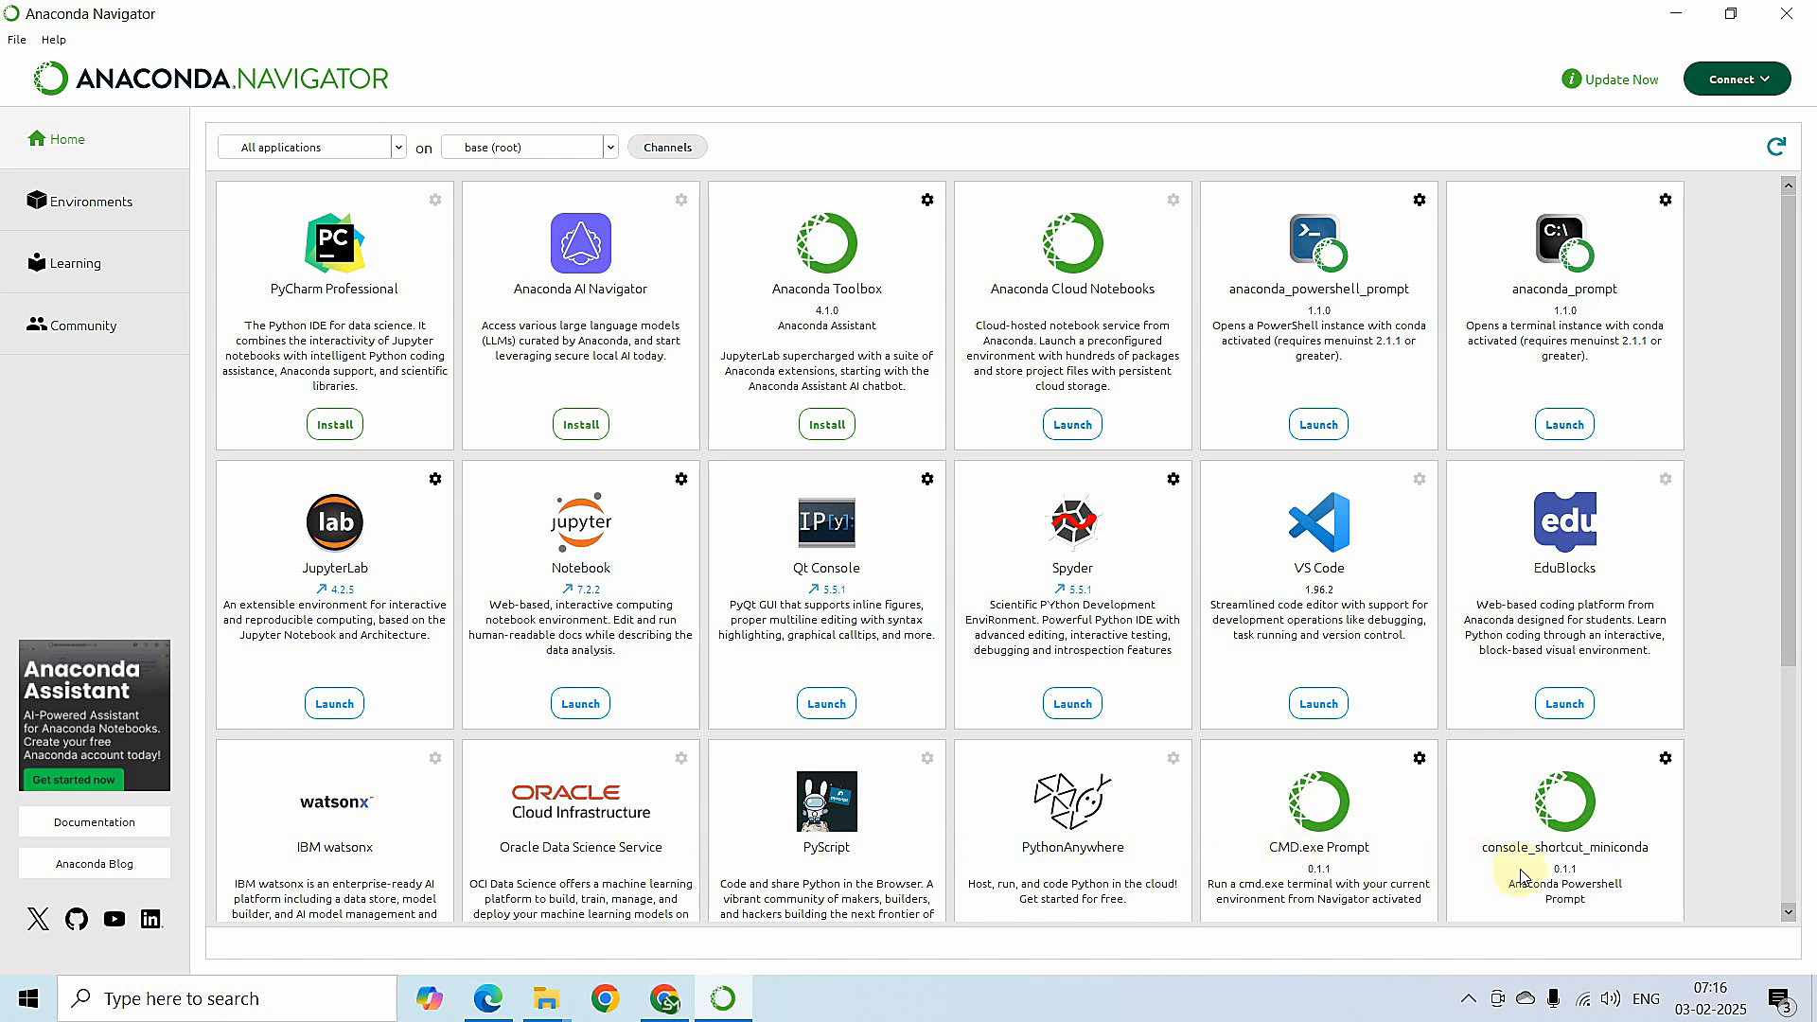
Look through the Home applications and the Environments, Learning and Community sections of Anaconda Navigator, ending back at Home
drag(1780, 572, 1756, 857)
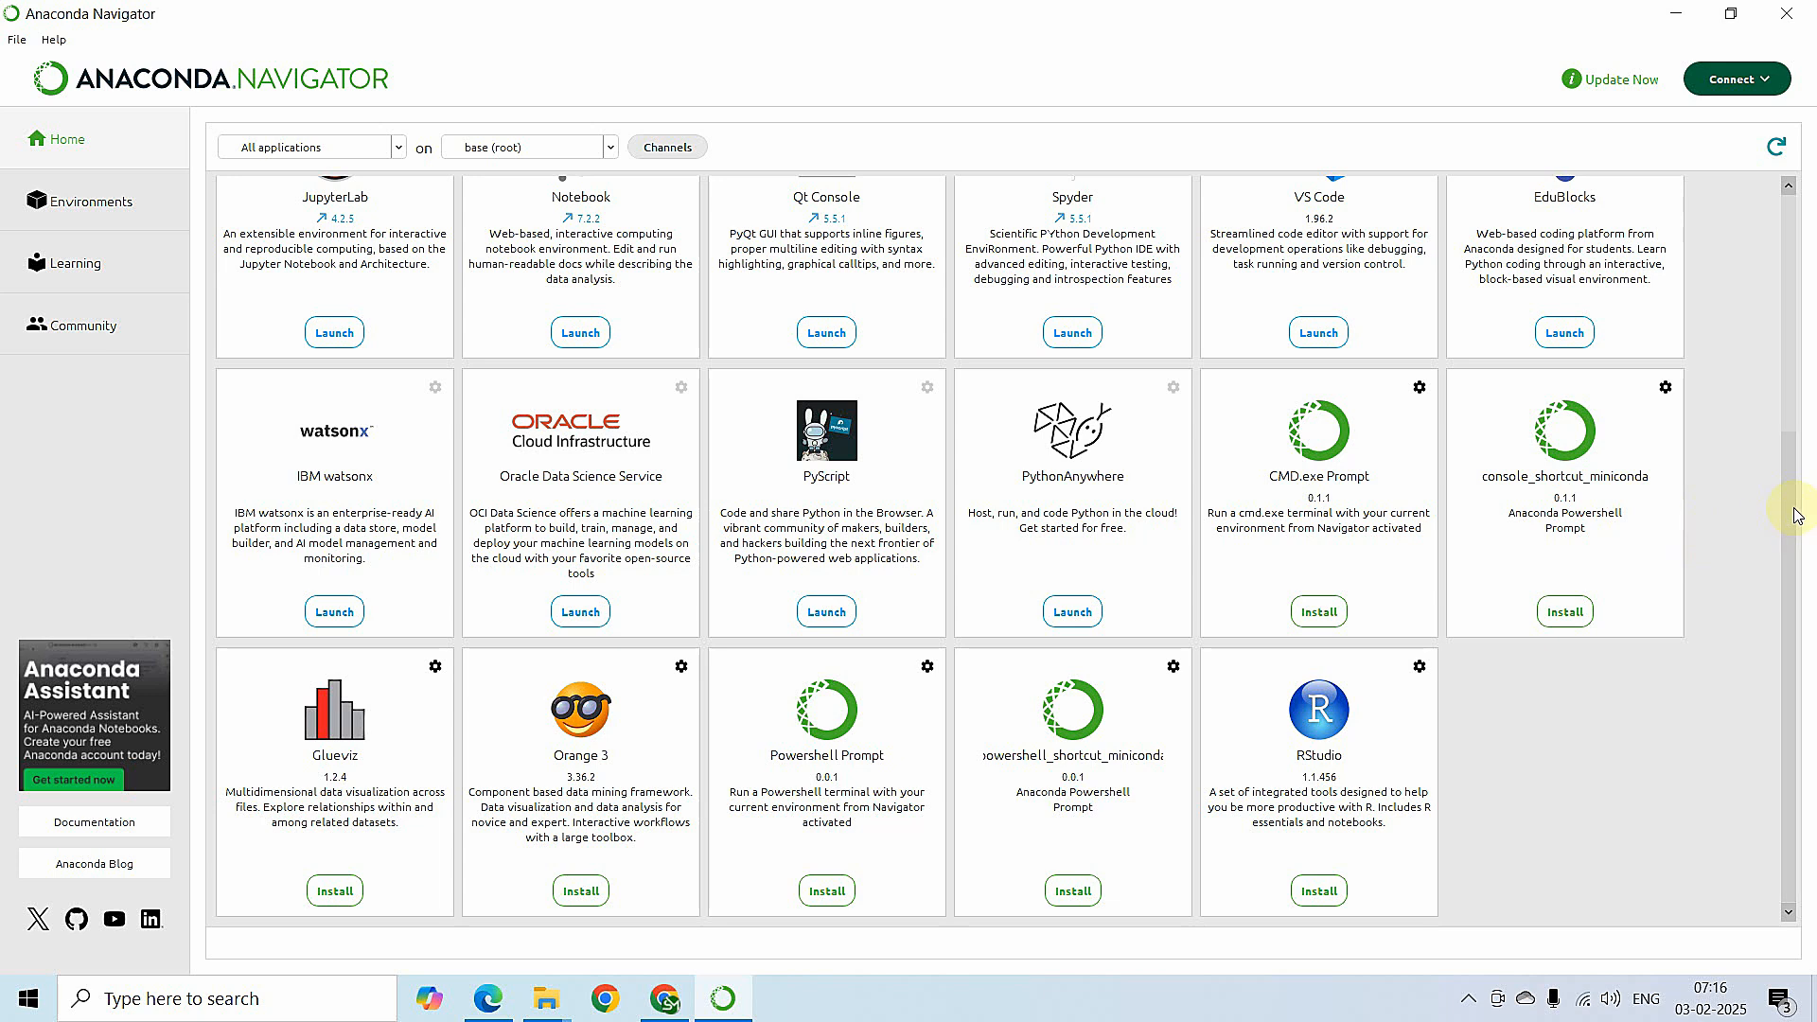
scroll(1788, 502, up, 4)
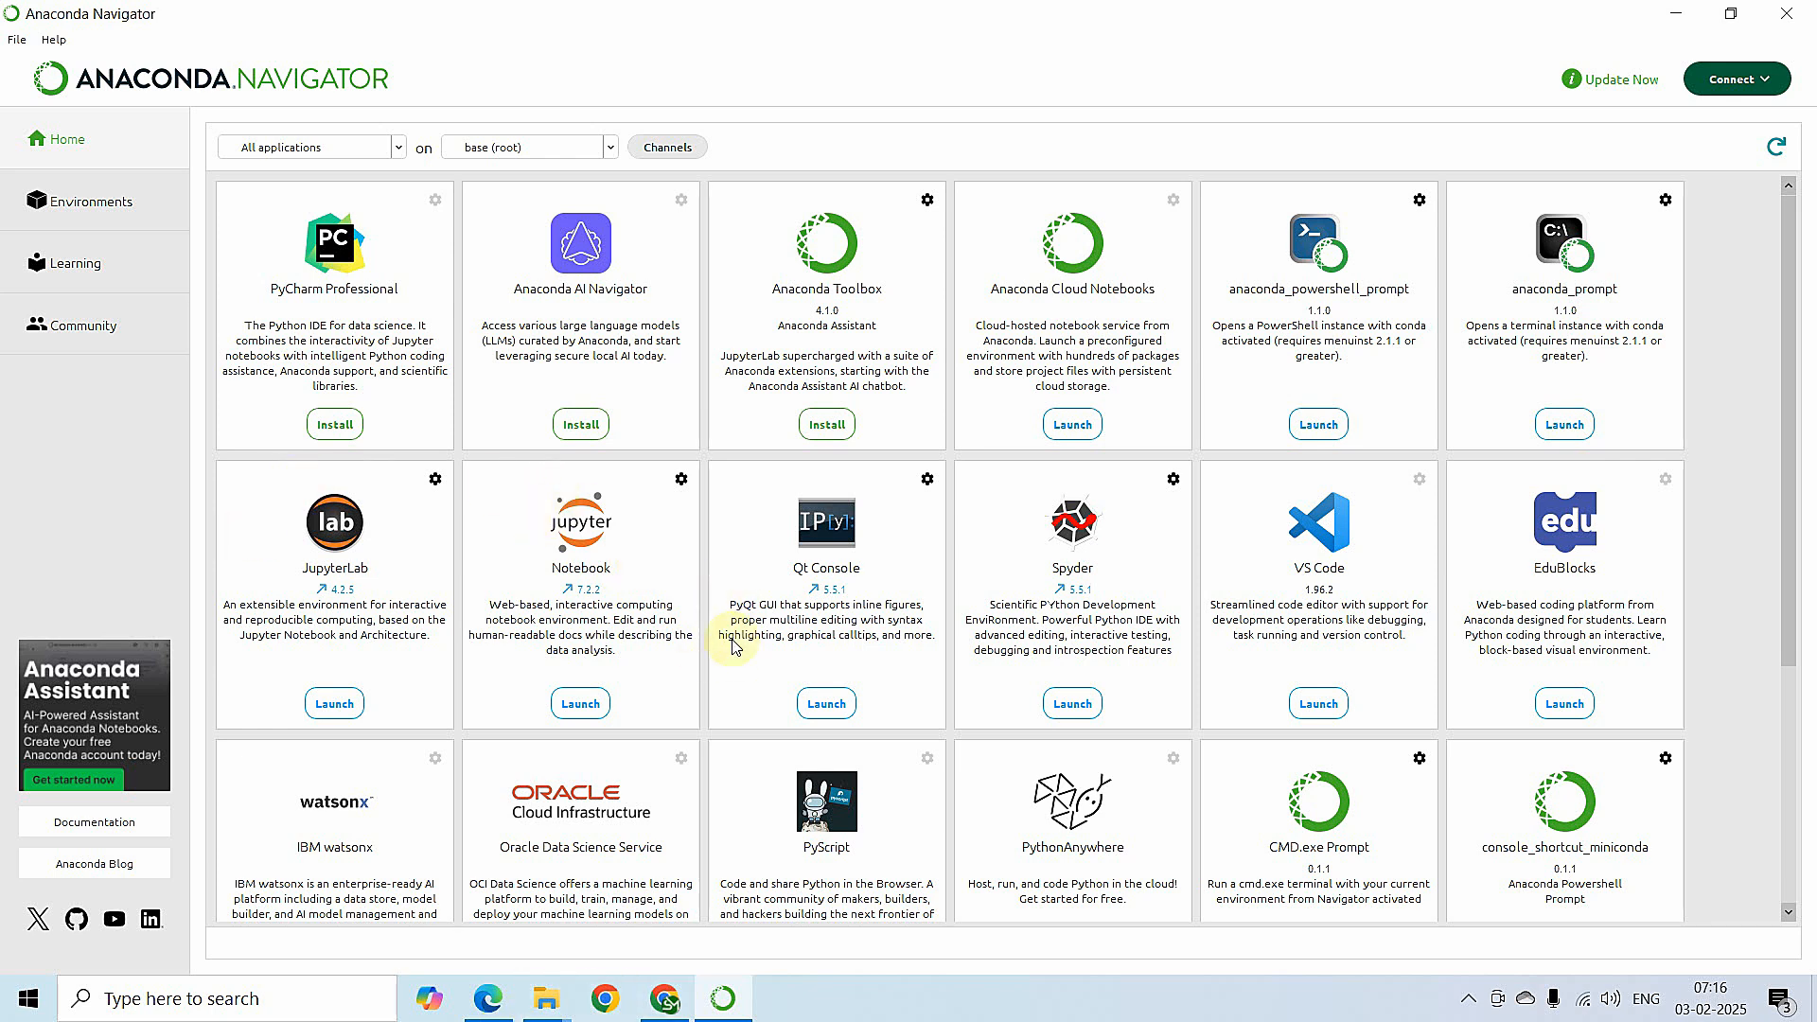
click(559, 702)
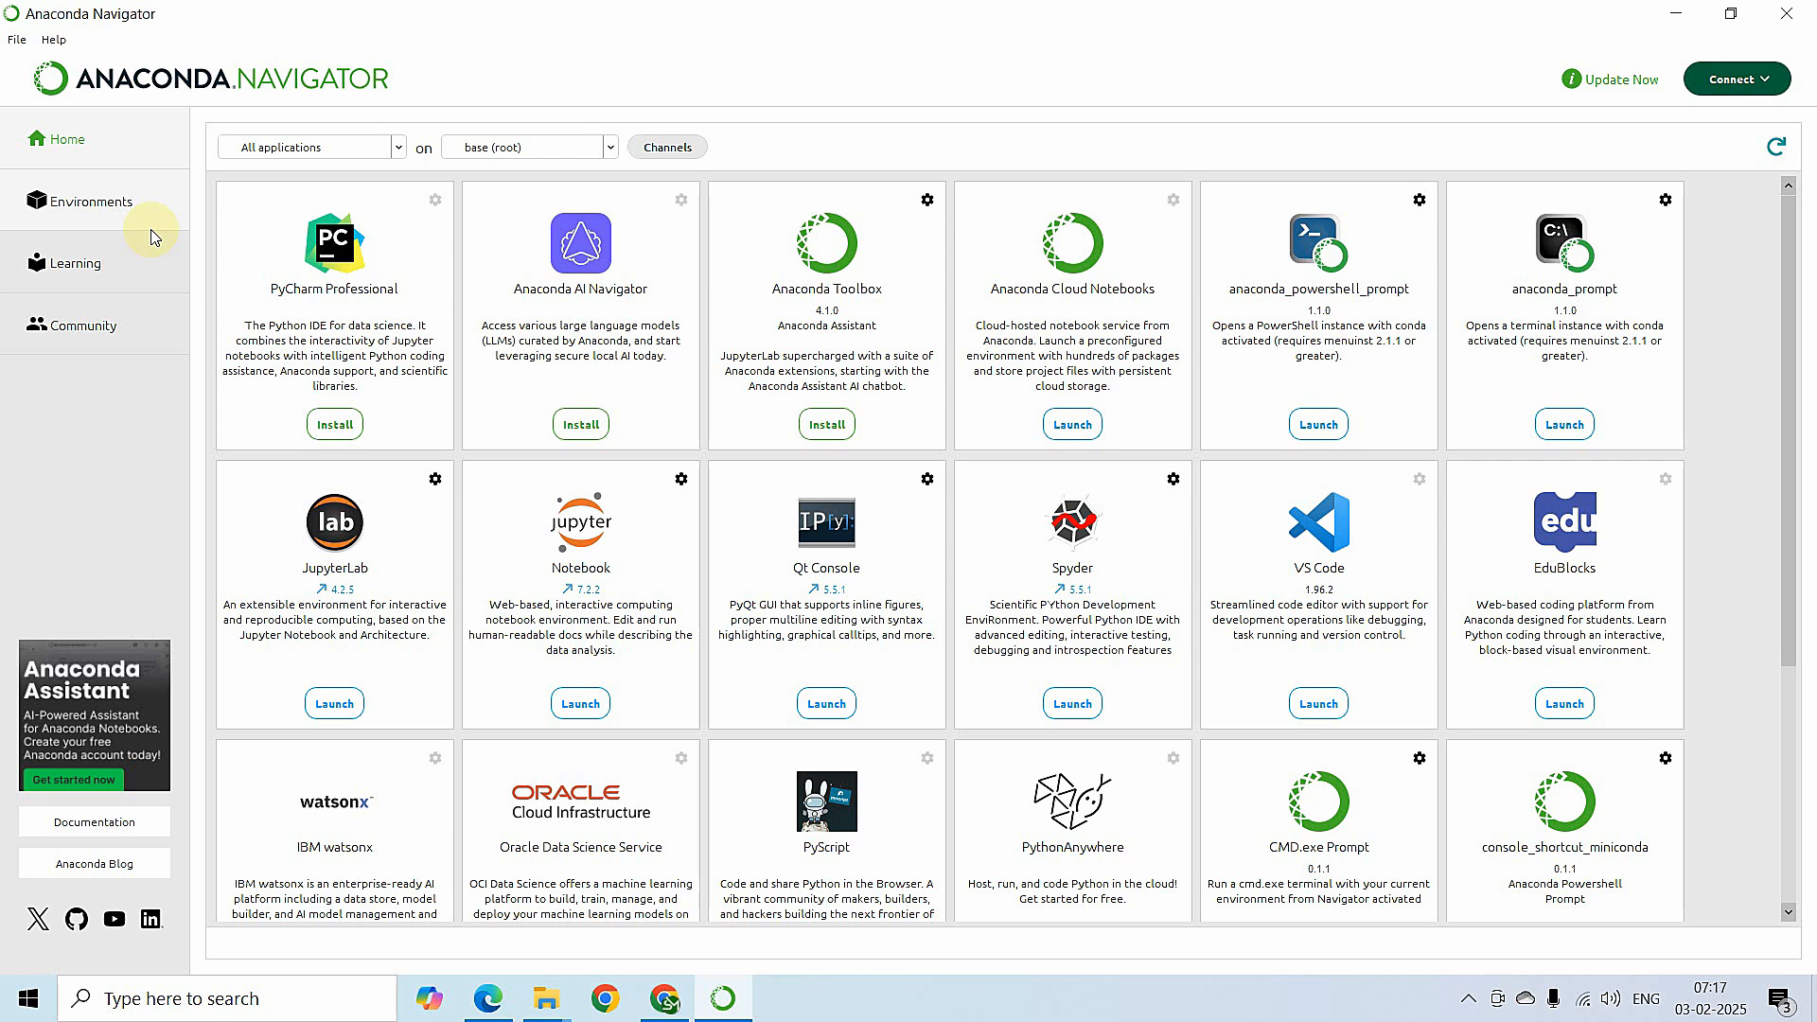
click(123, 194)
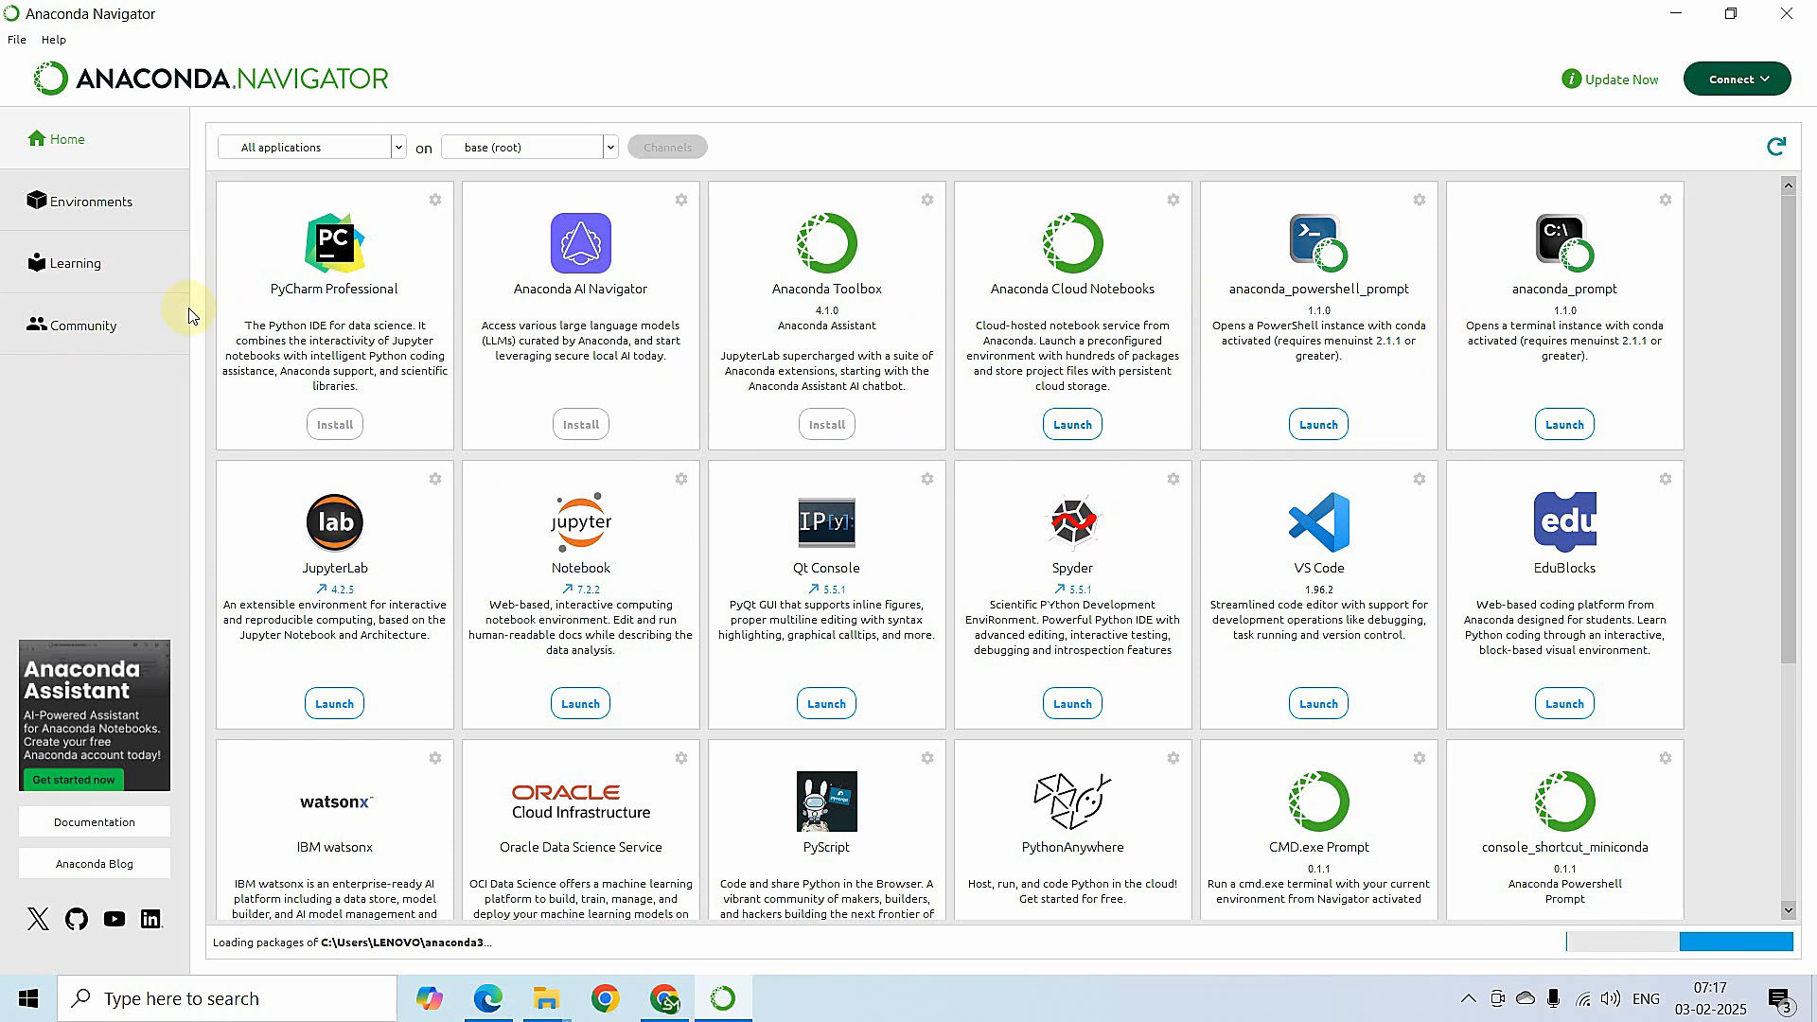
click(133, 232)
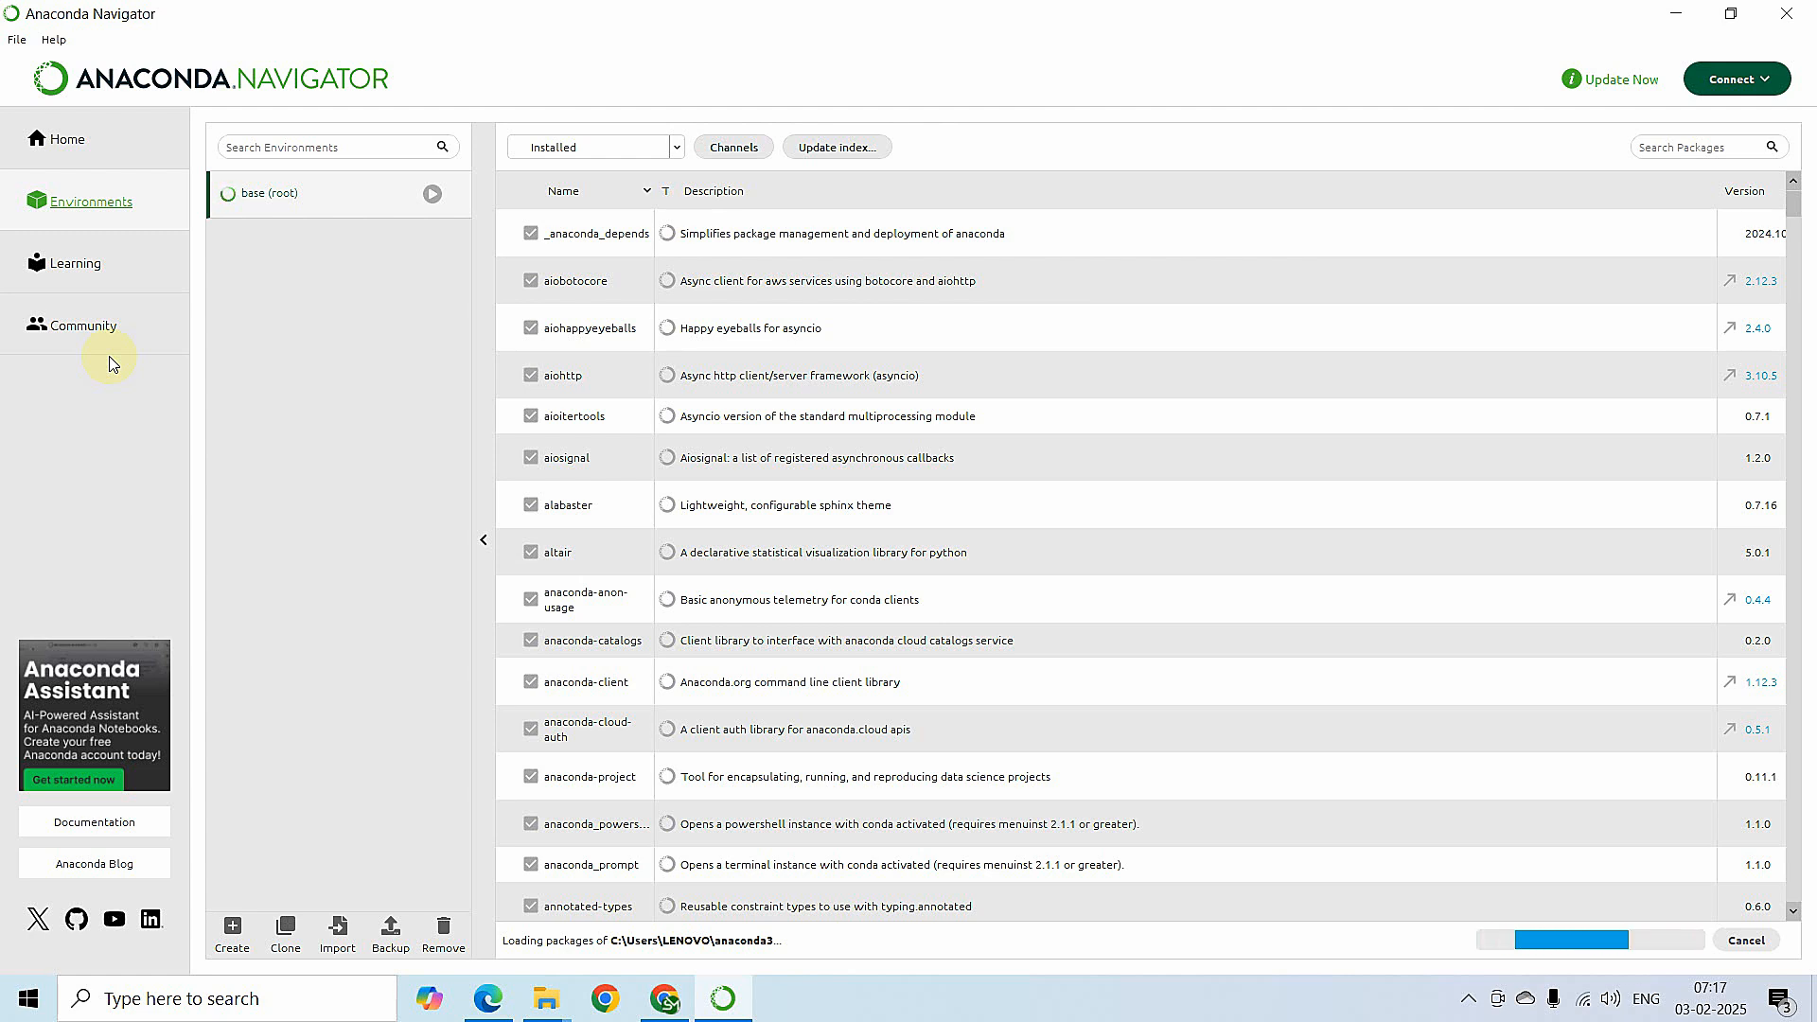
click(140, 283)
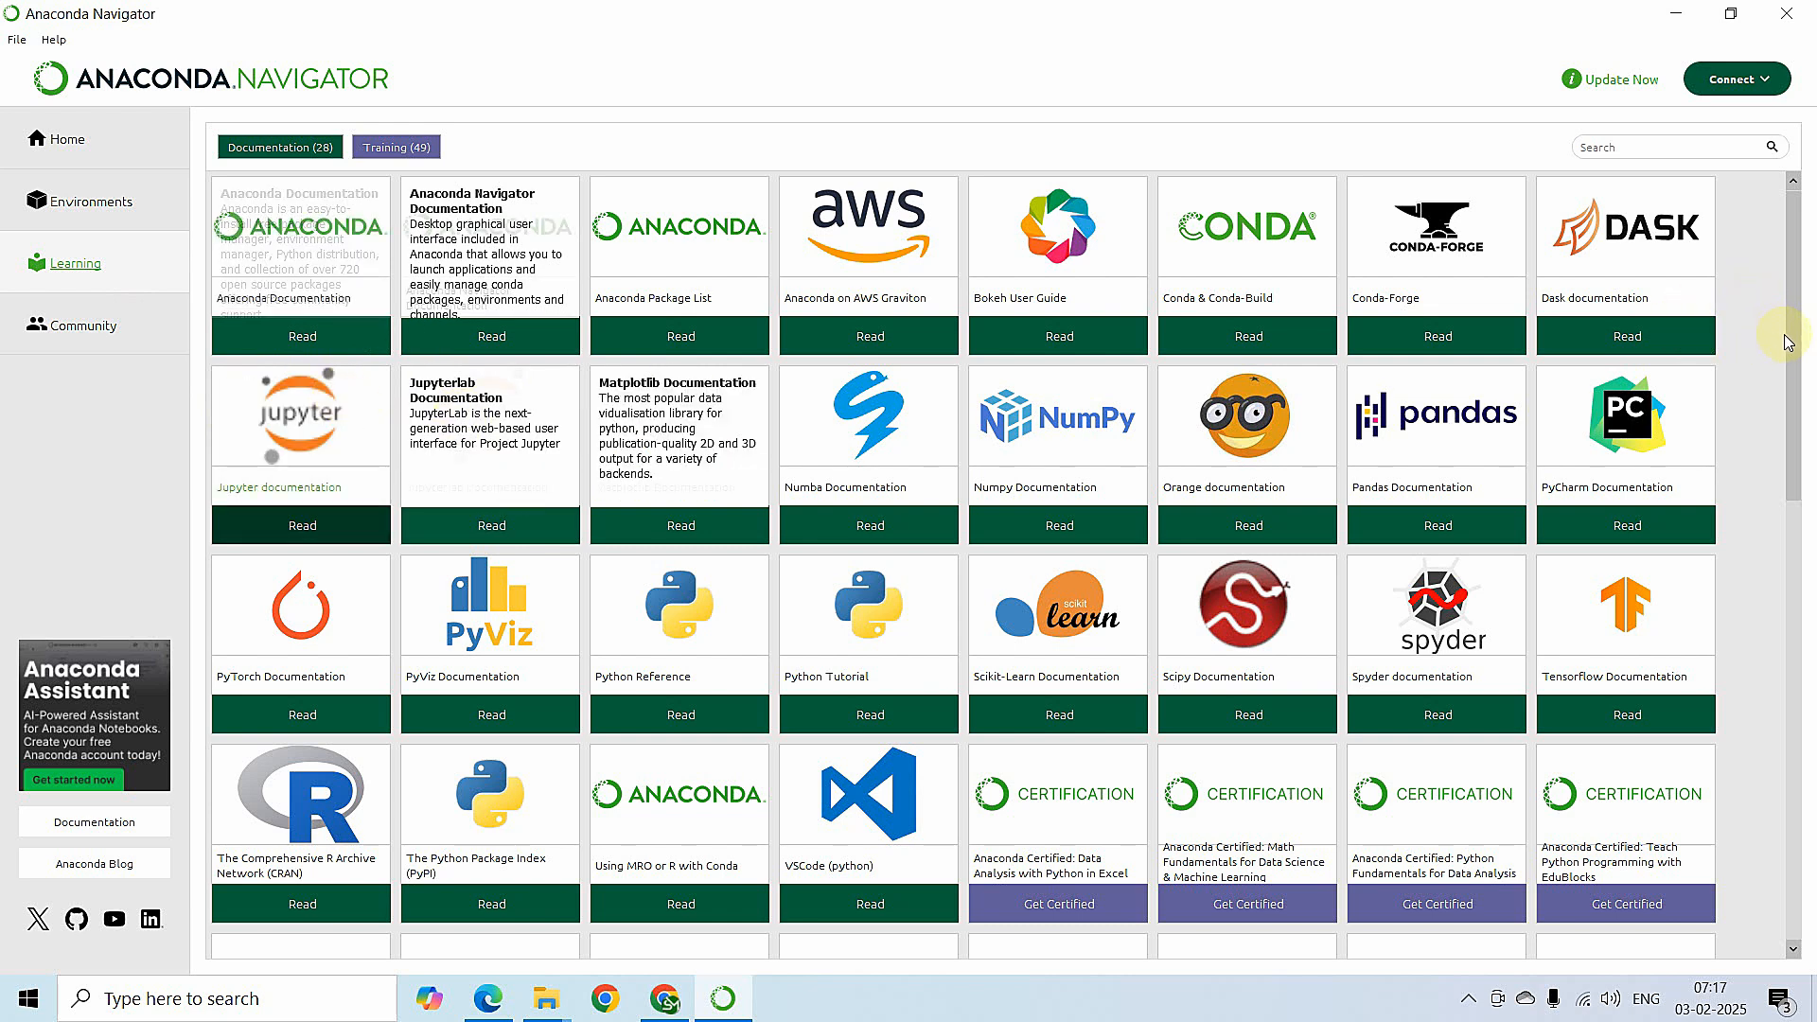
scroll(1791, 374, down, 3)
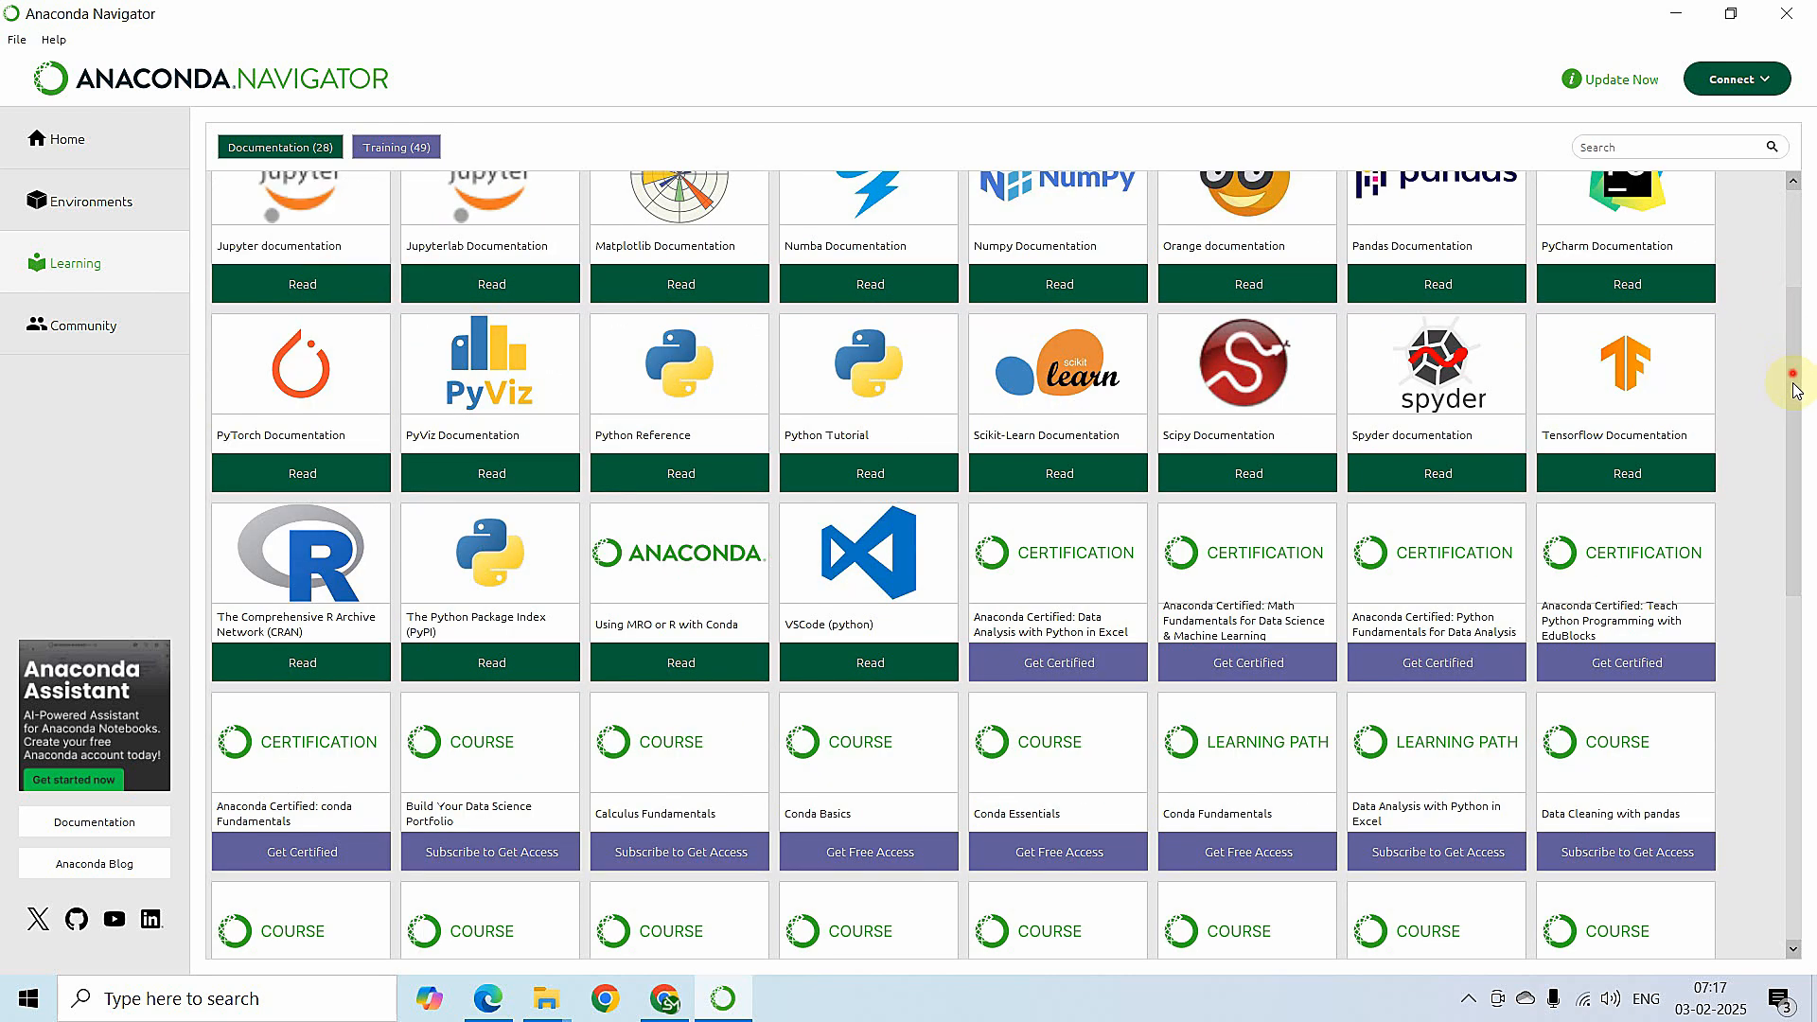
drag(1795, 388, 1780, 290)
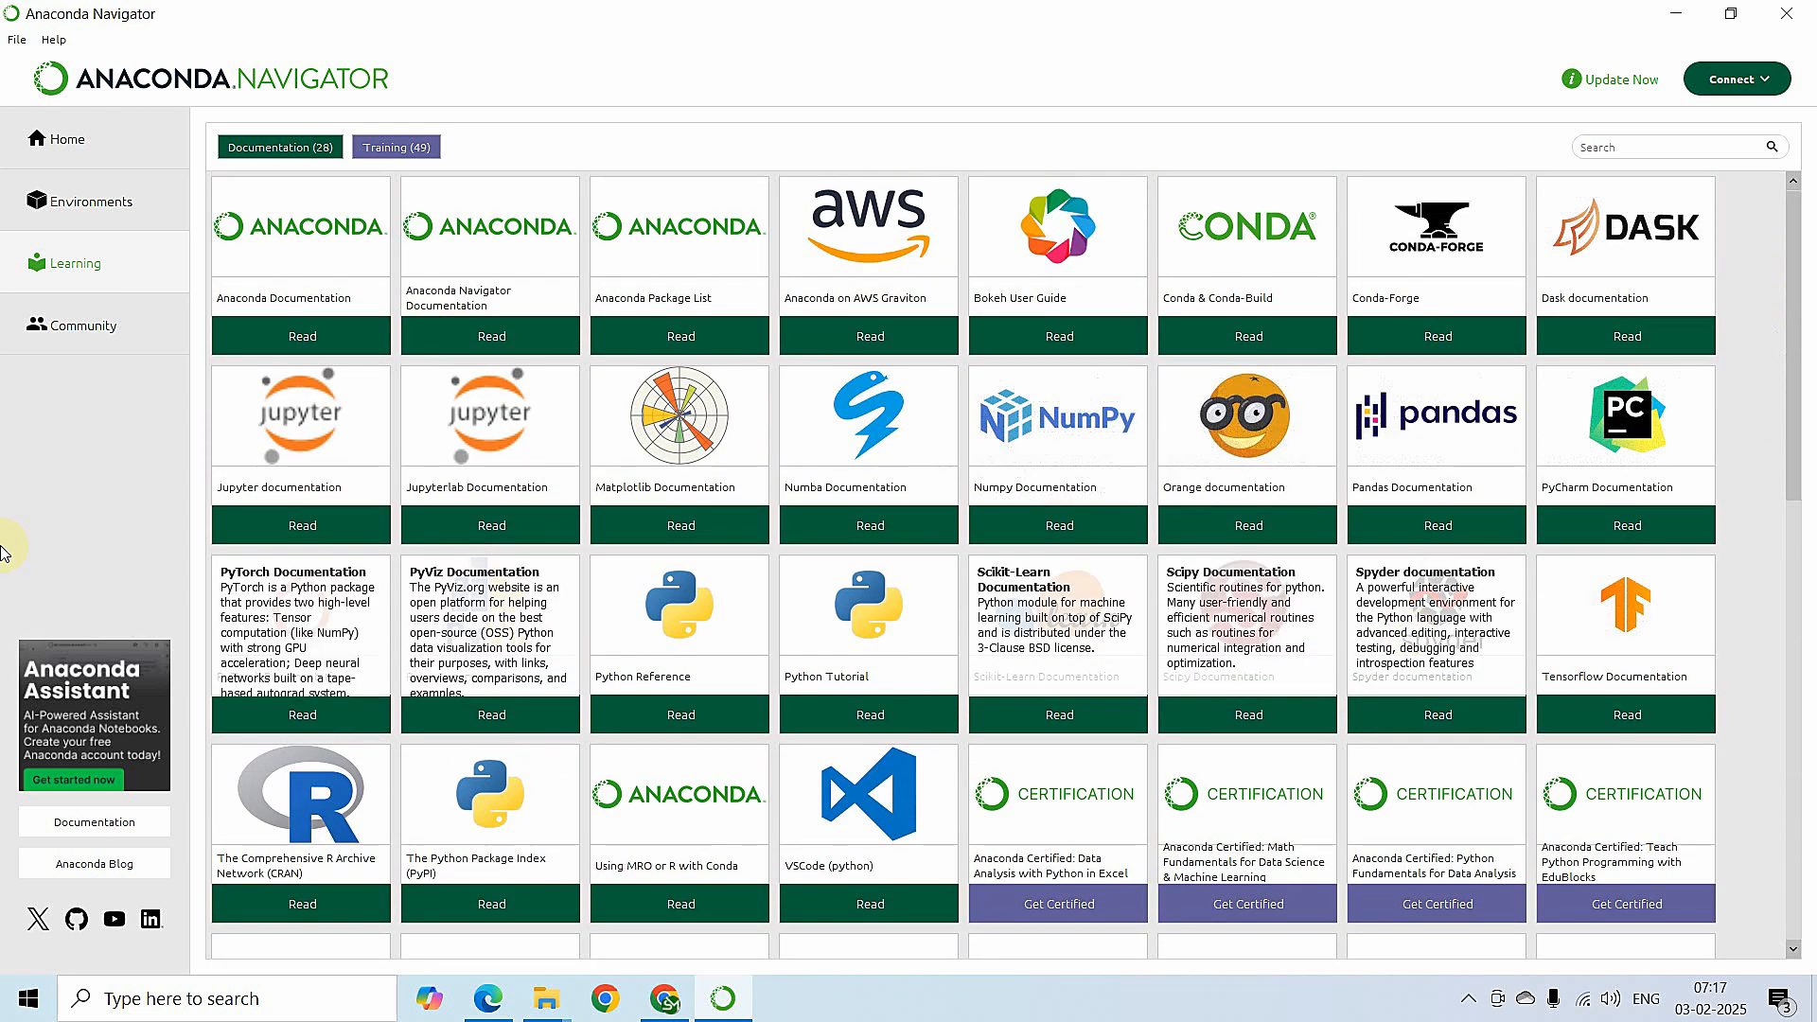
click(83, 326)
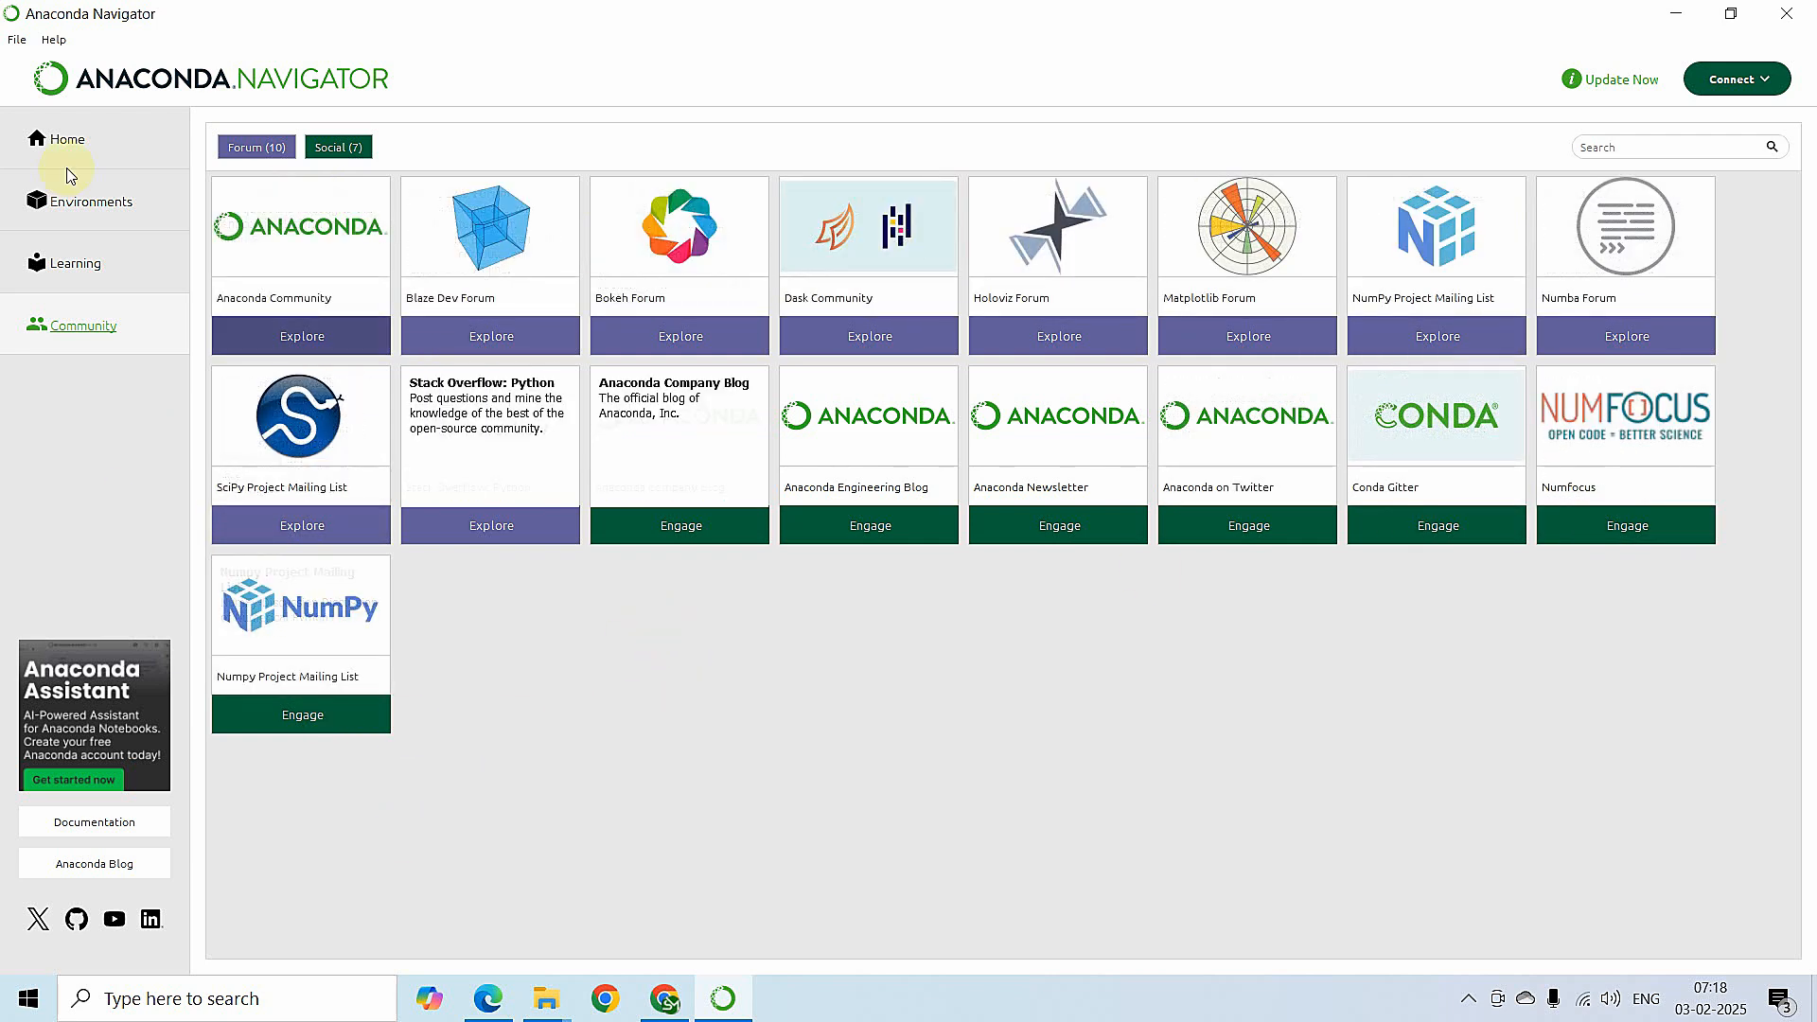
click(64, 137)
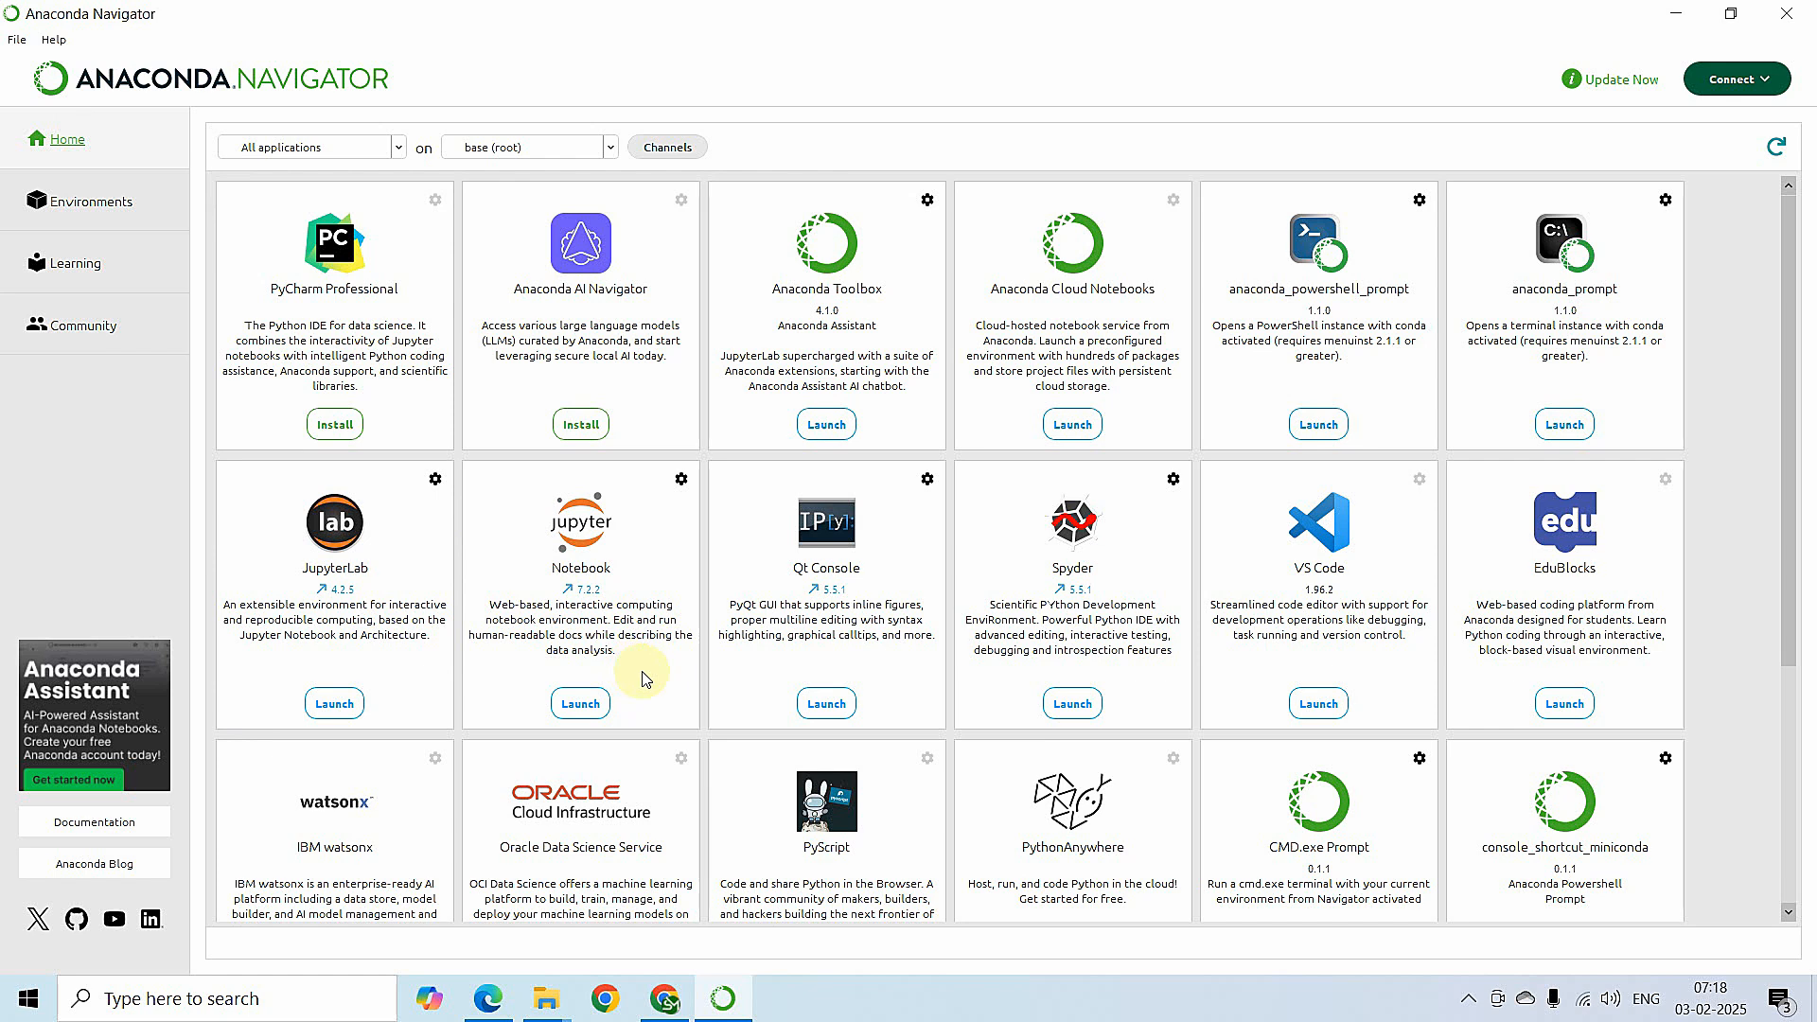
Launch Jupyter Notebook from Navigator, maximize its browser window and close the Anaconda Assistant pane
click(587, 709)
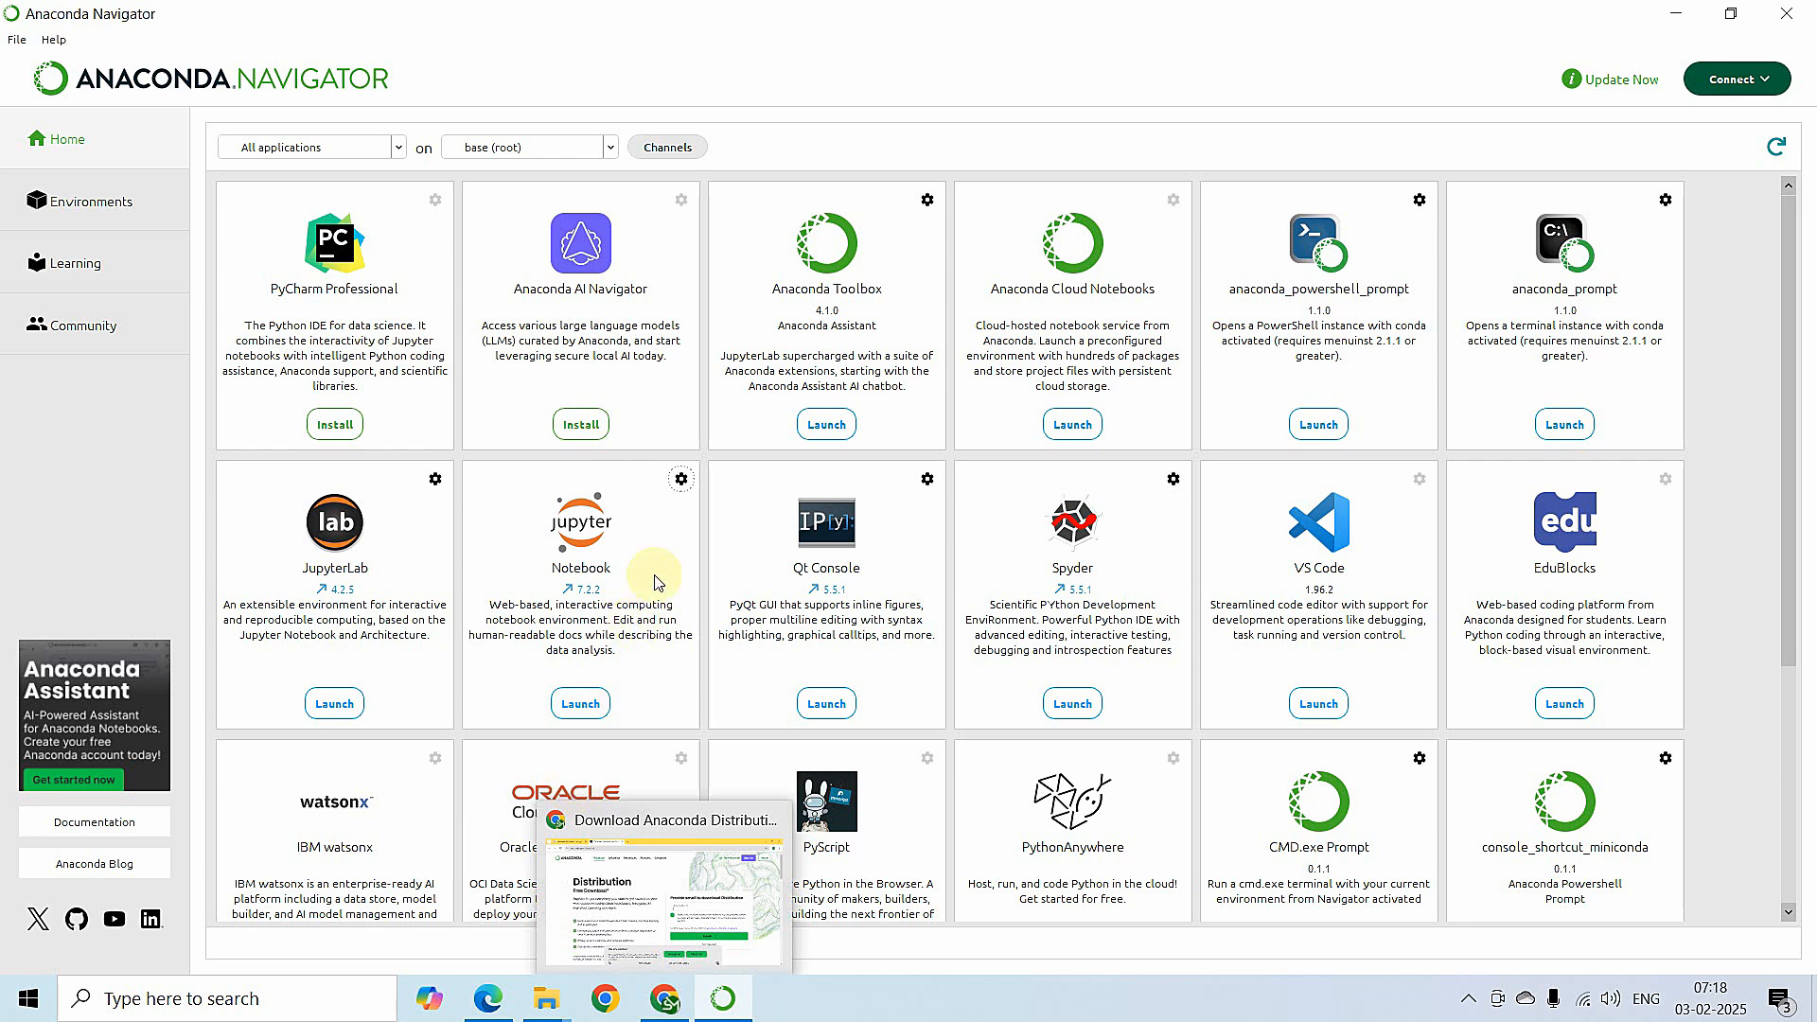
click(582, 704)
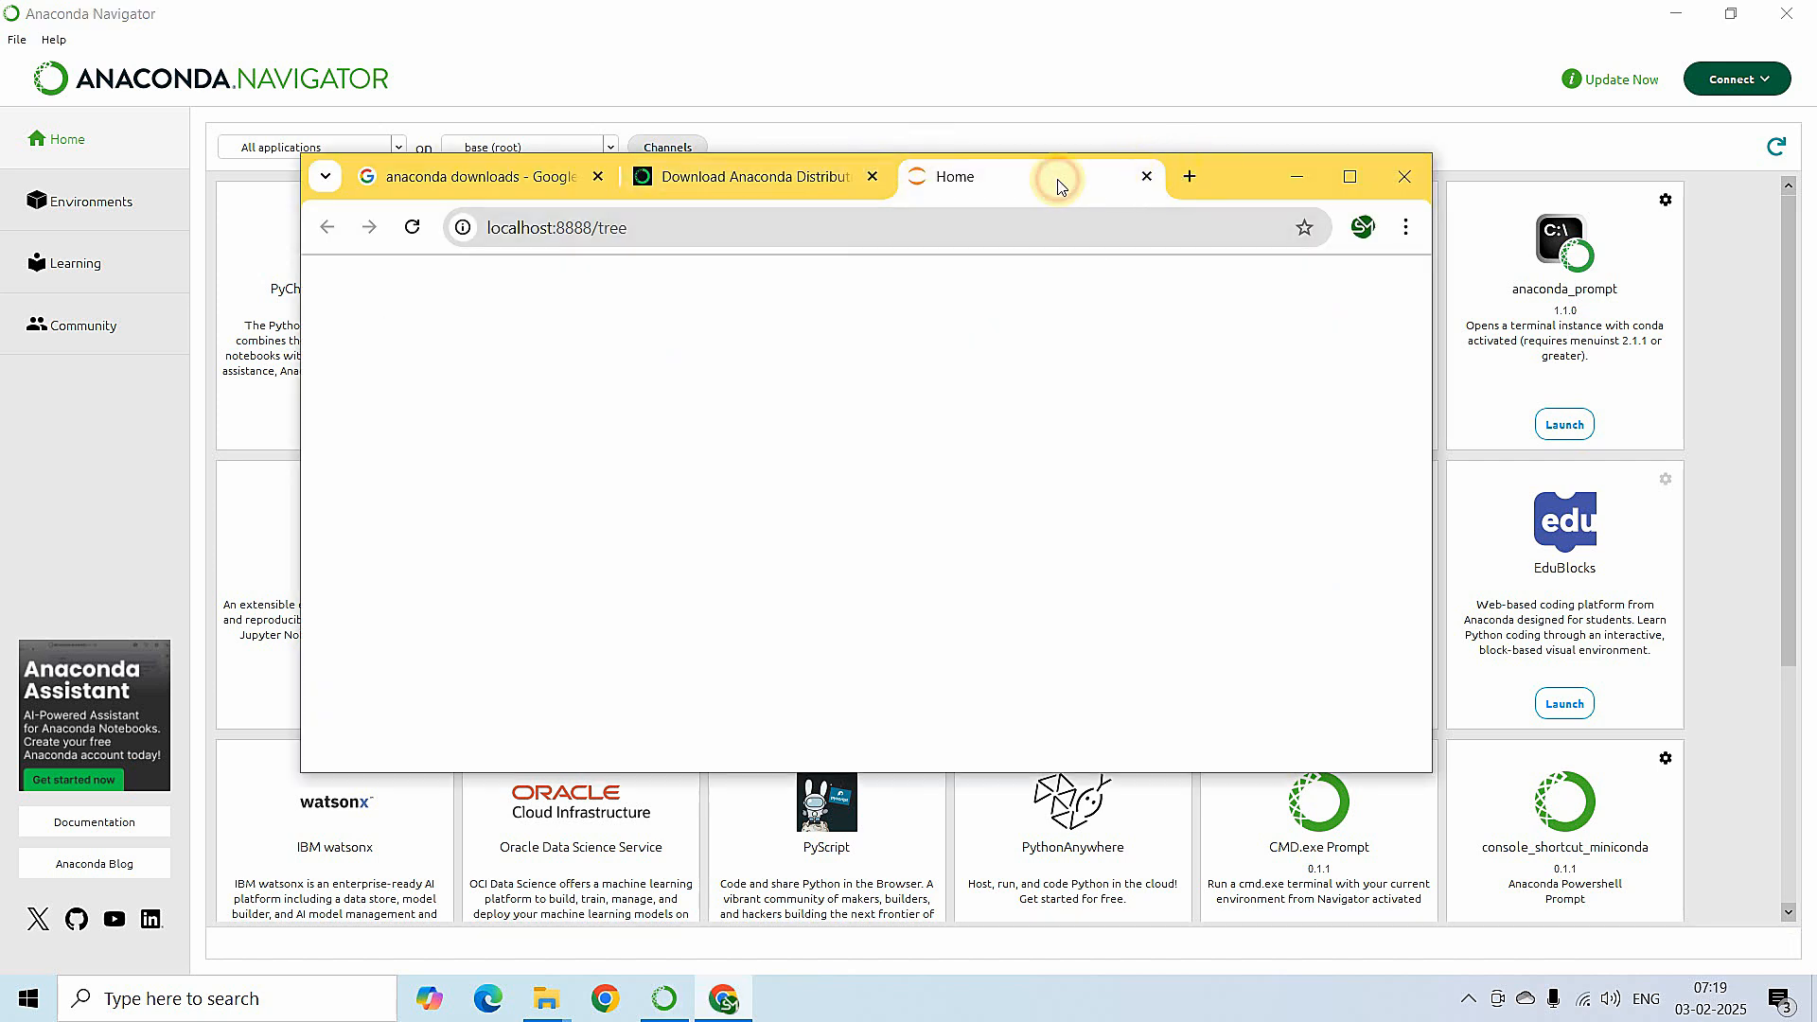
click(1348, 177)
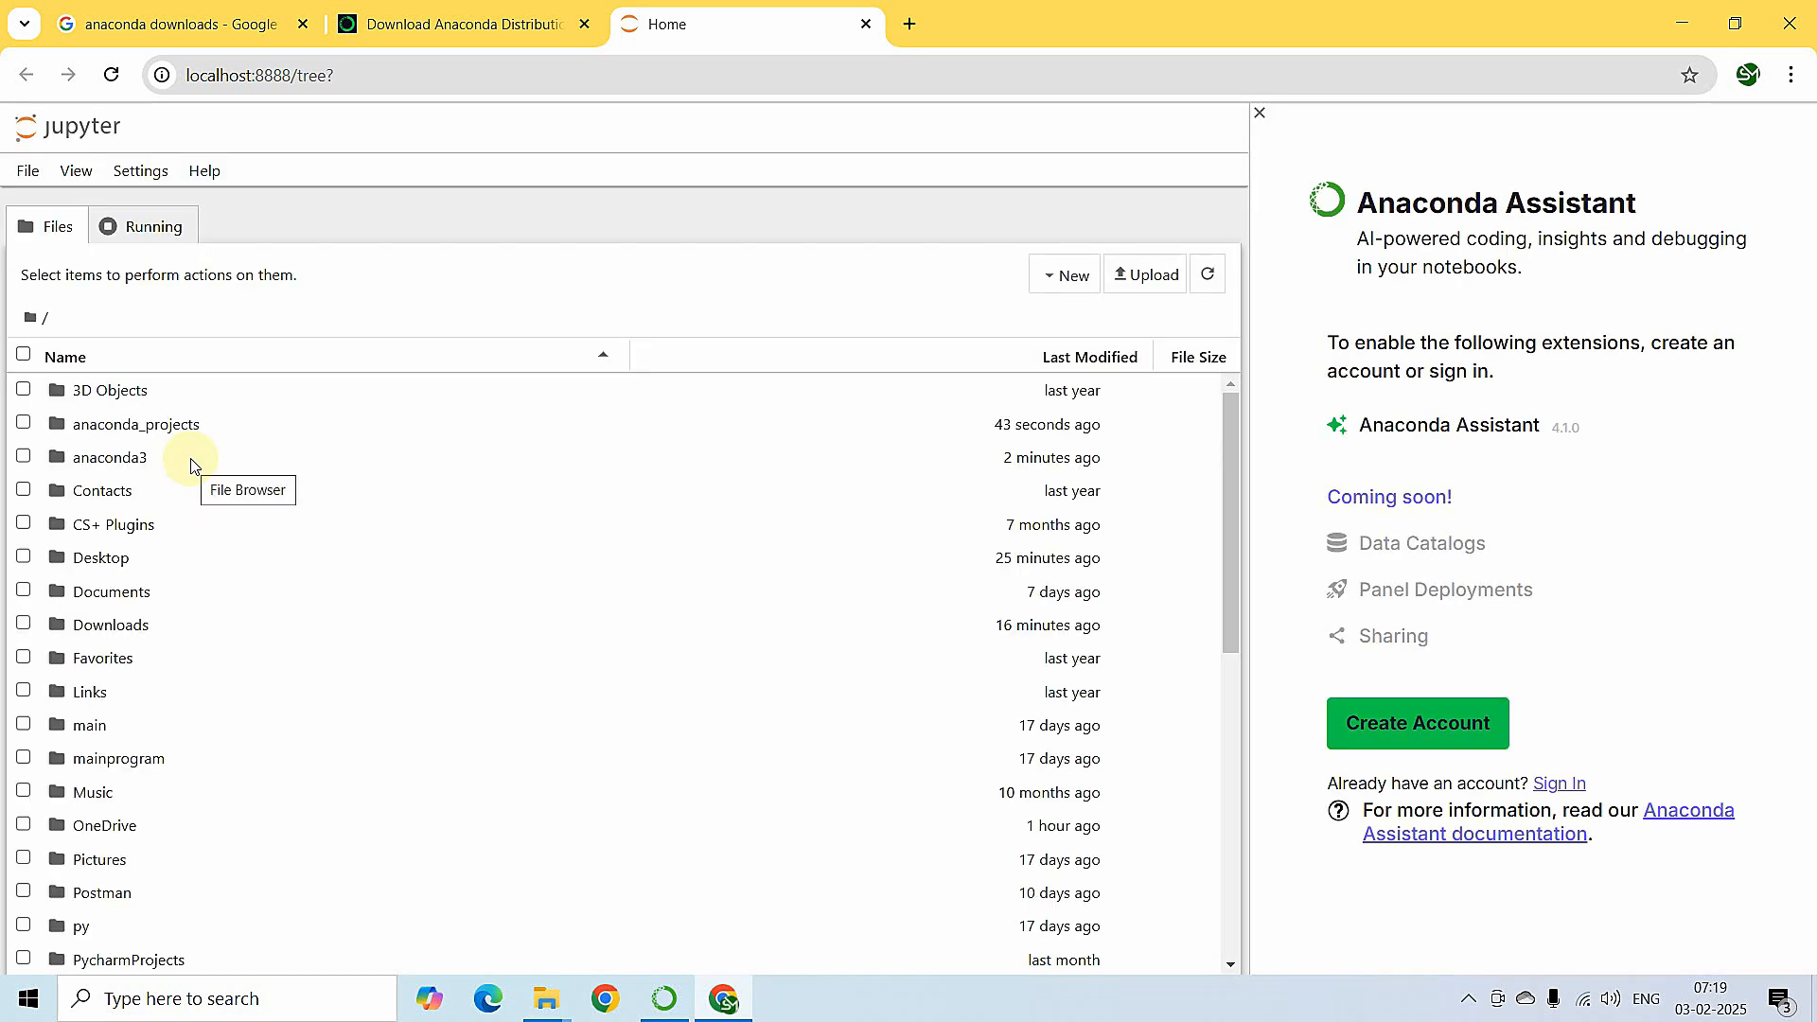
click(1261, 114)
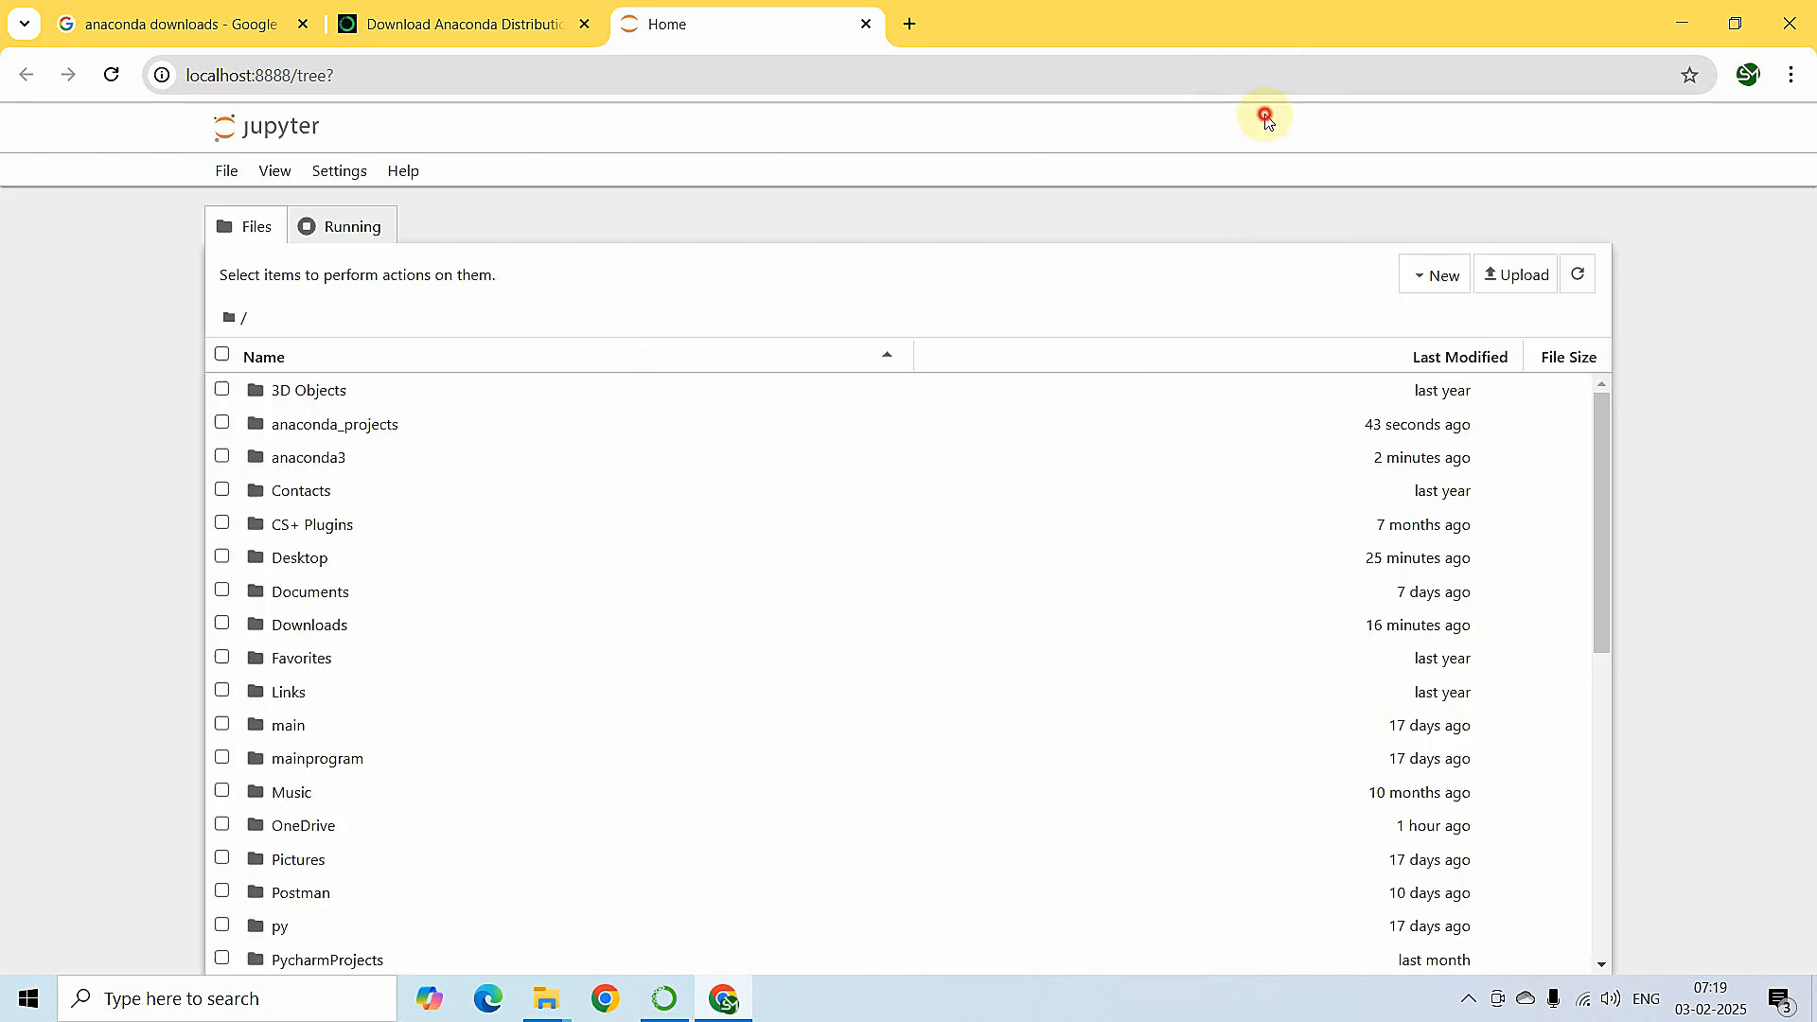
Minimize and restore the Jupyter browser window, and bring its original Home file list back into view
click(1674, 29)
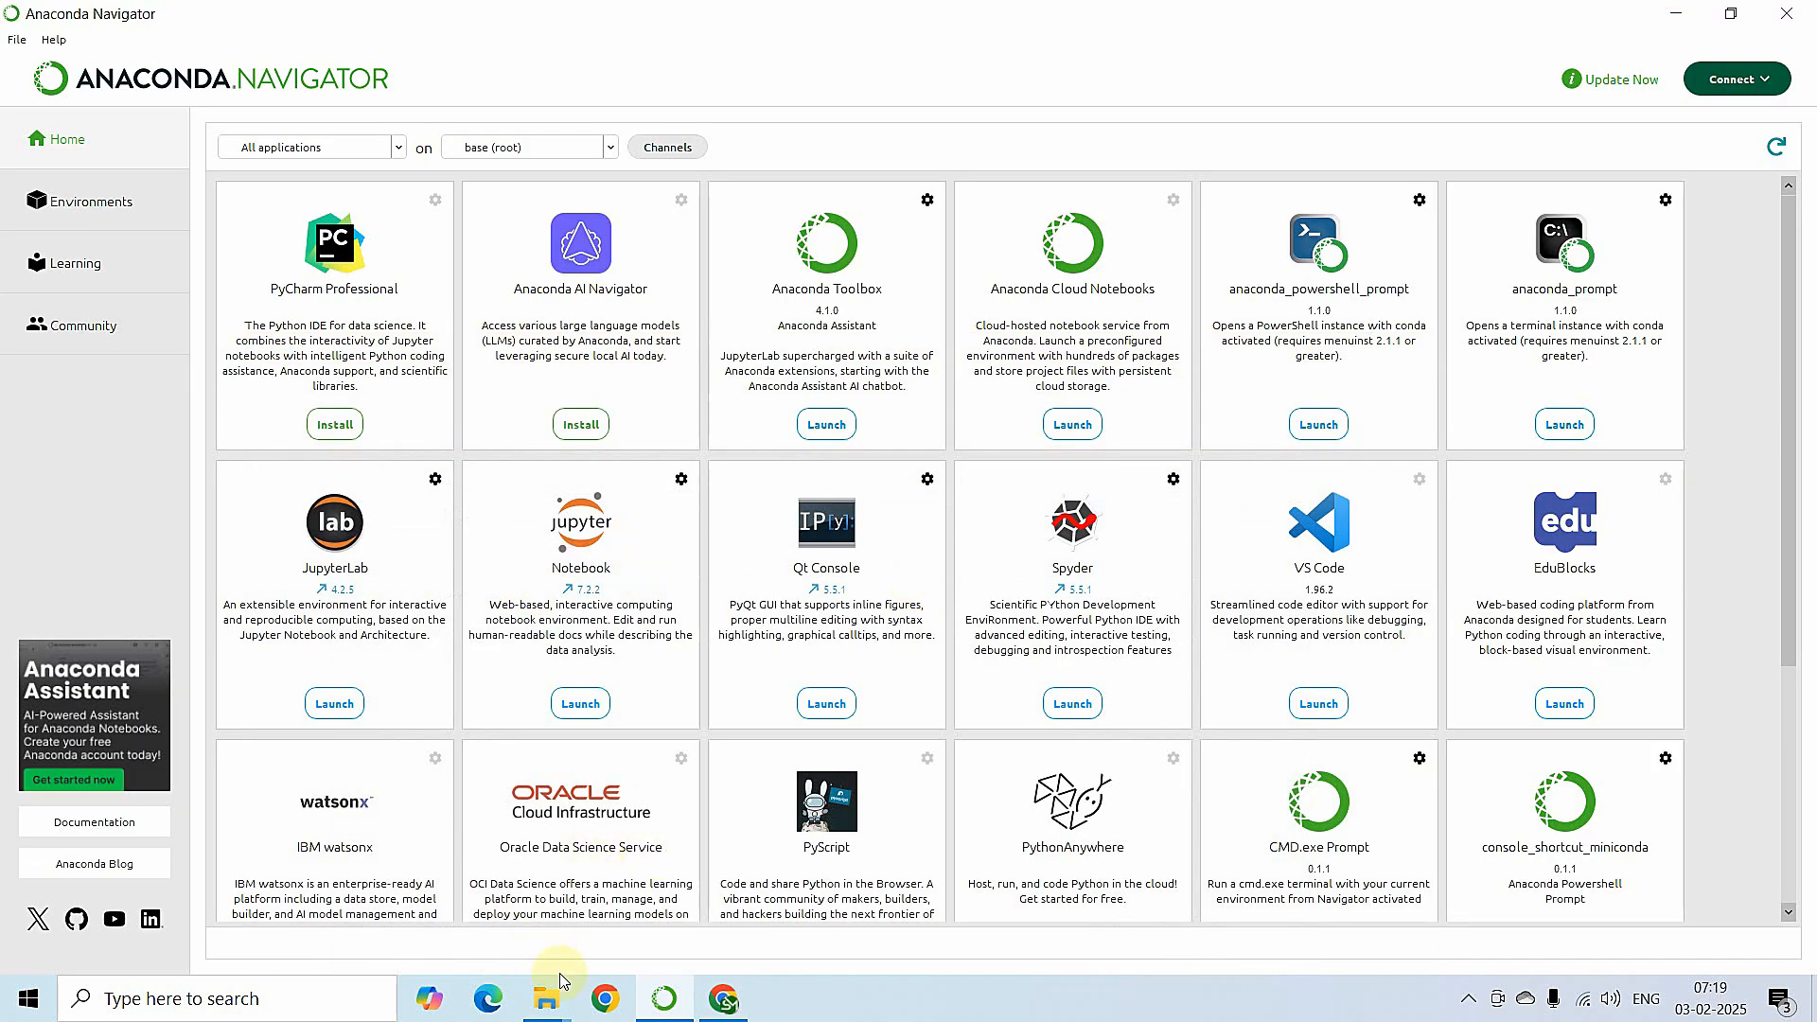
click(722, 998)
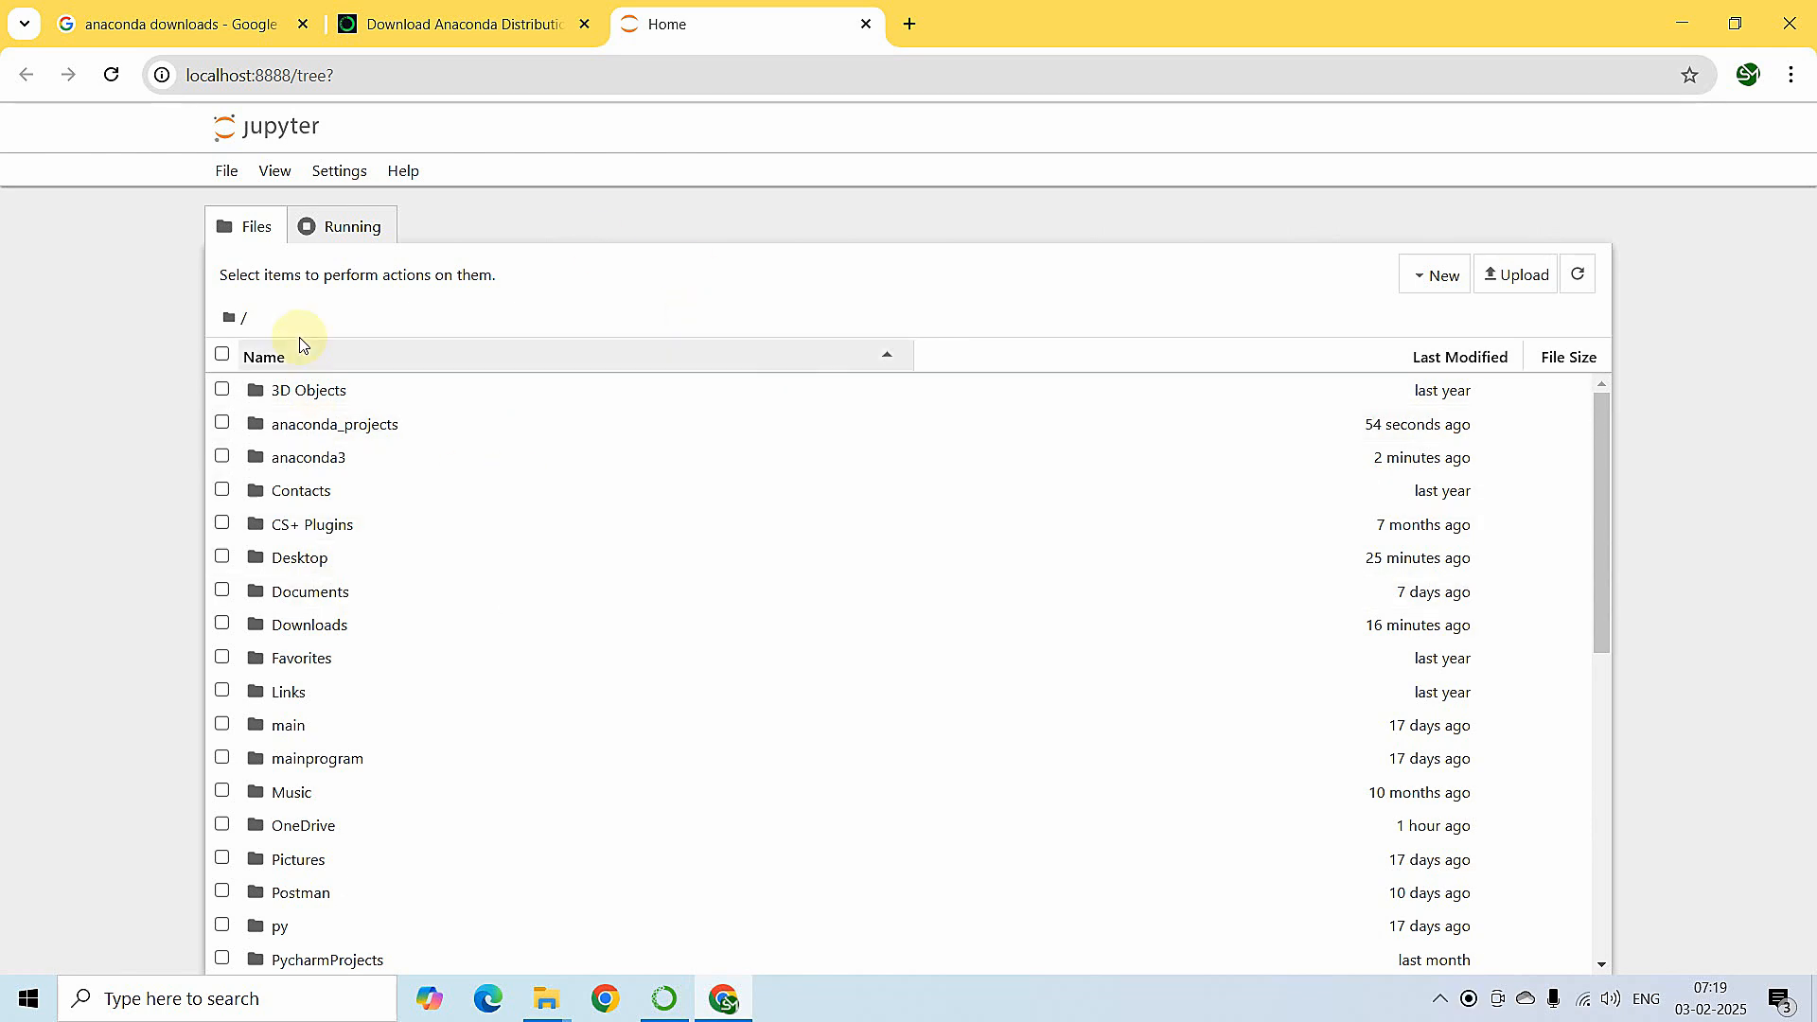
drag(1598, 497, 1543, 428)
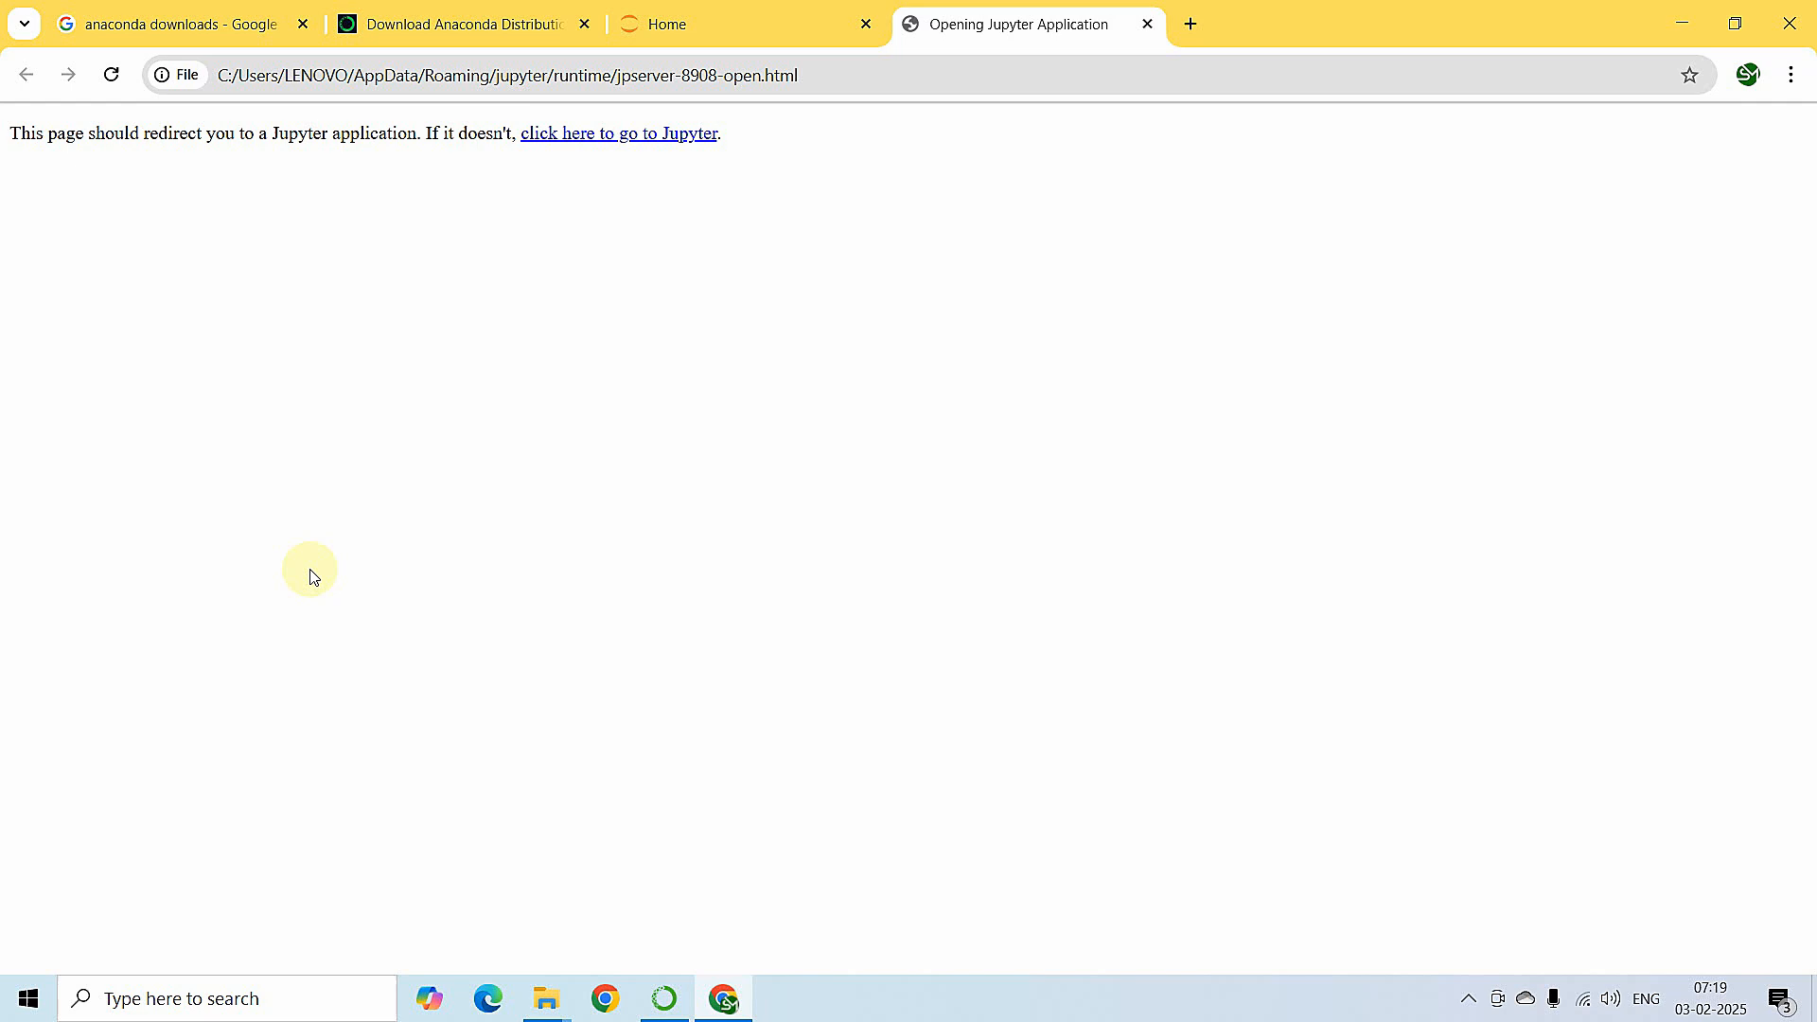
click(737, 6)
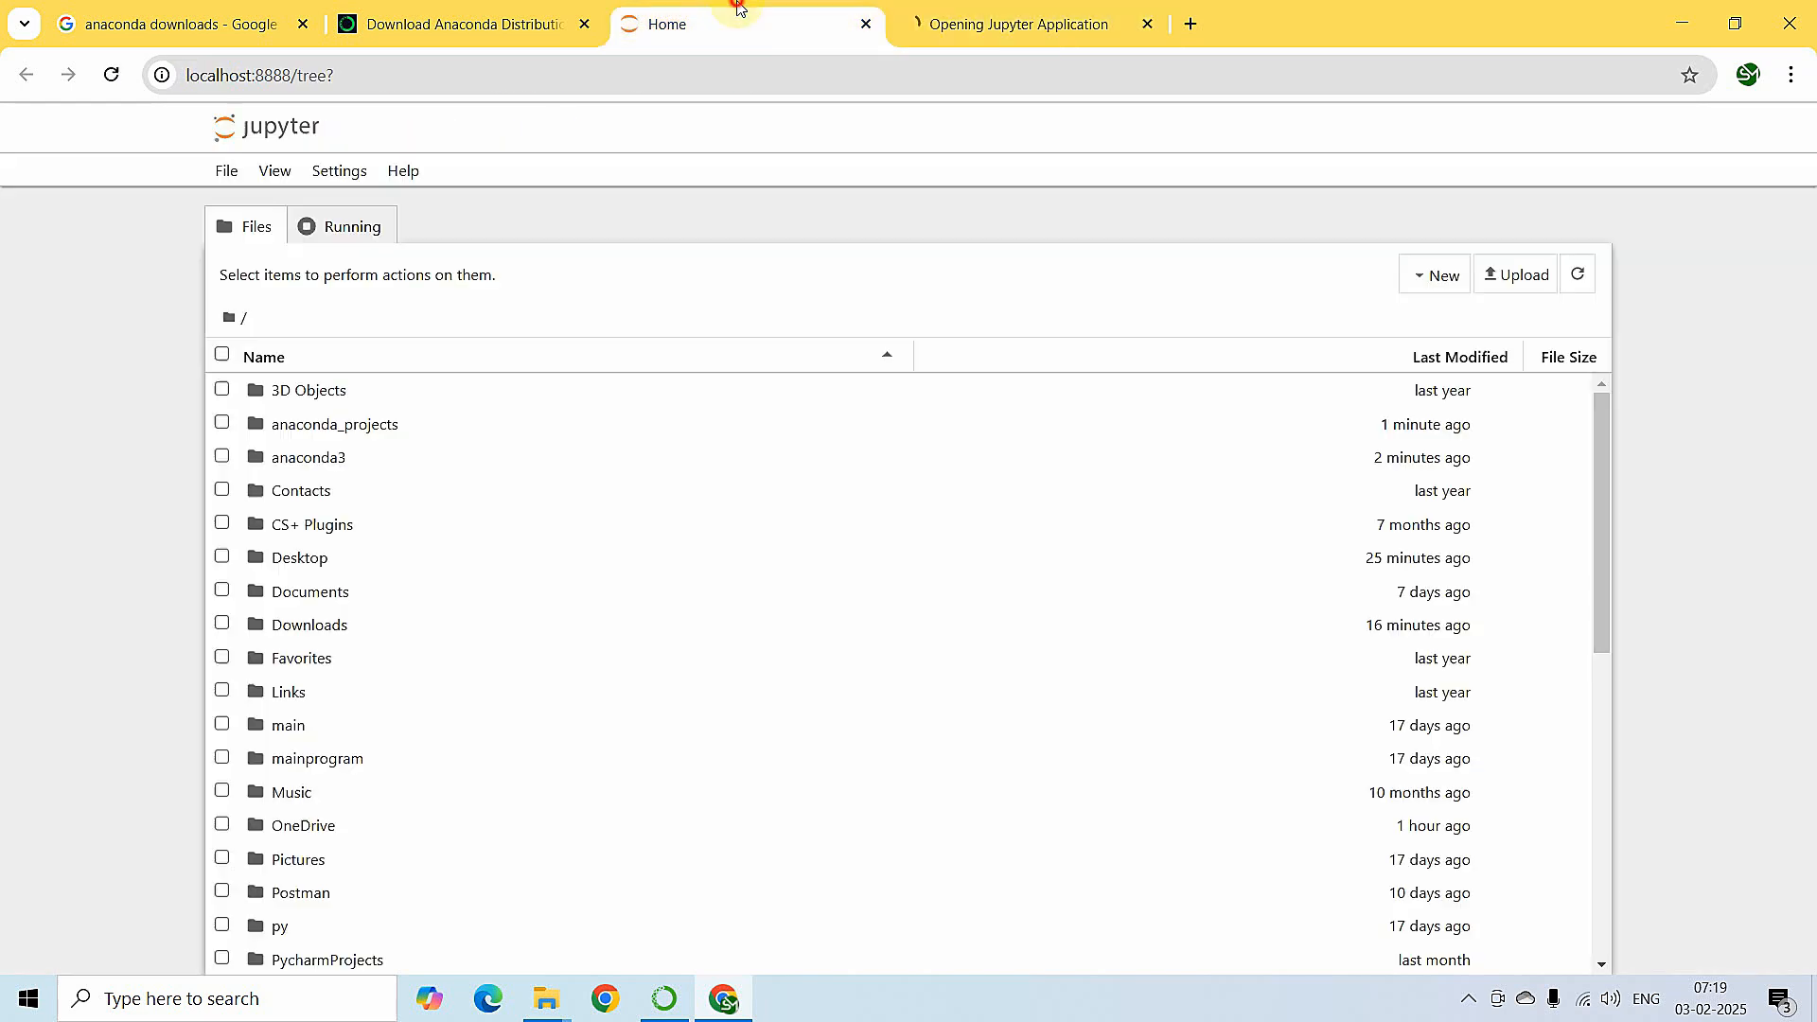
Close the Opening Jupyter Application browser tab, and look inside the anaconda3 folder before returning to the root directory
click(1148, 24)
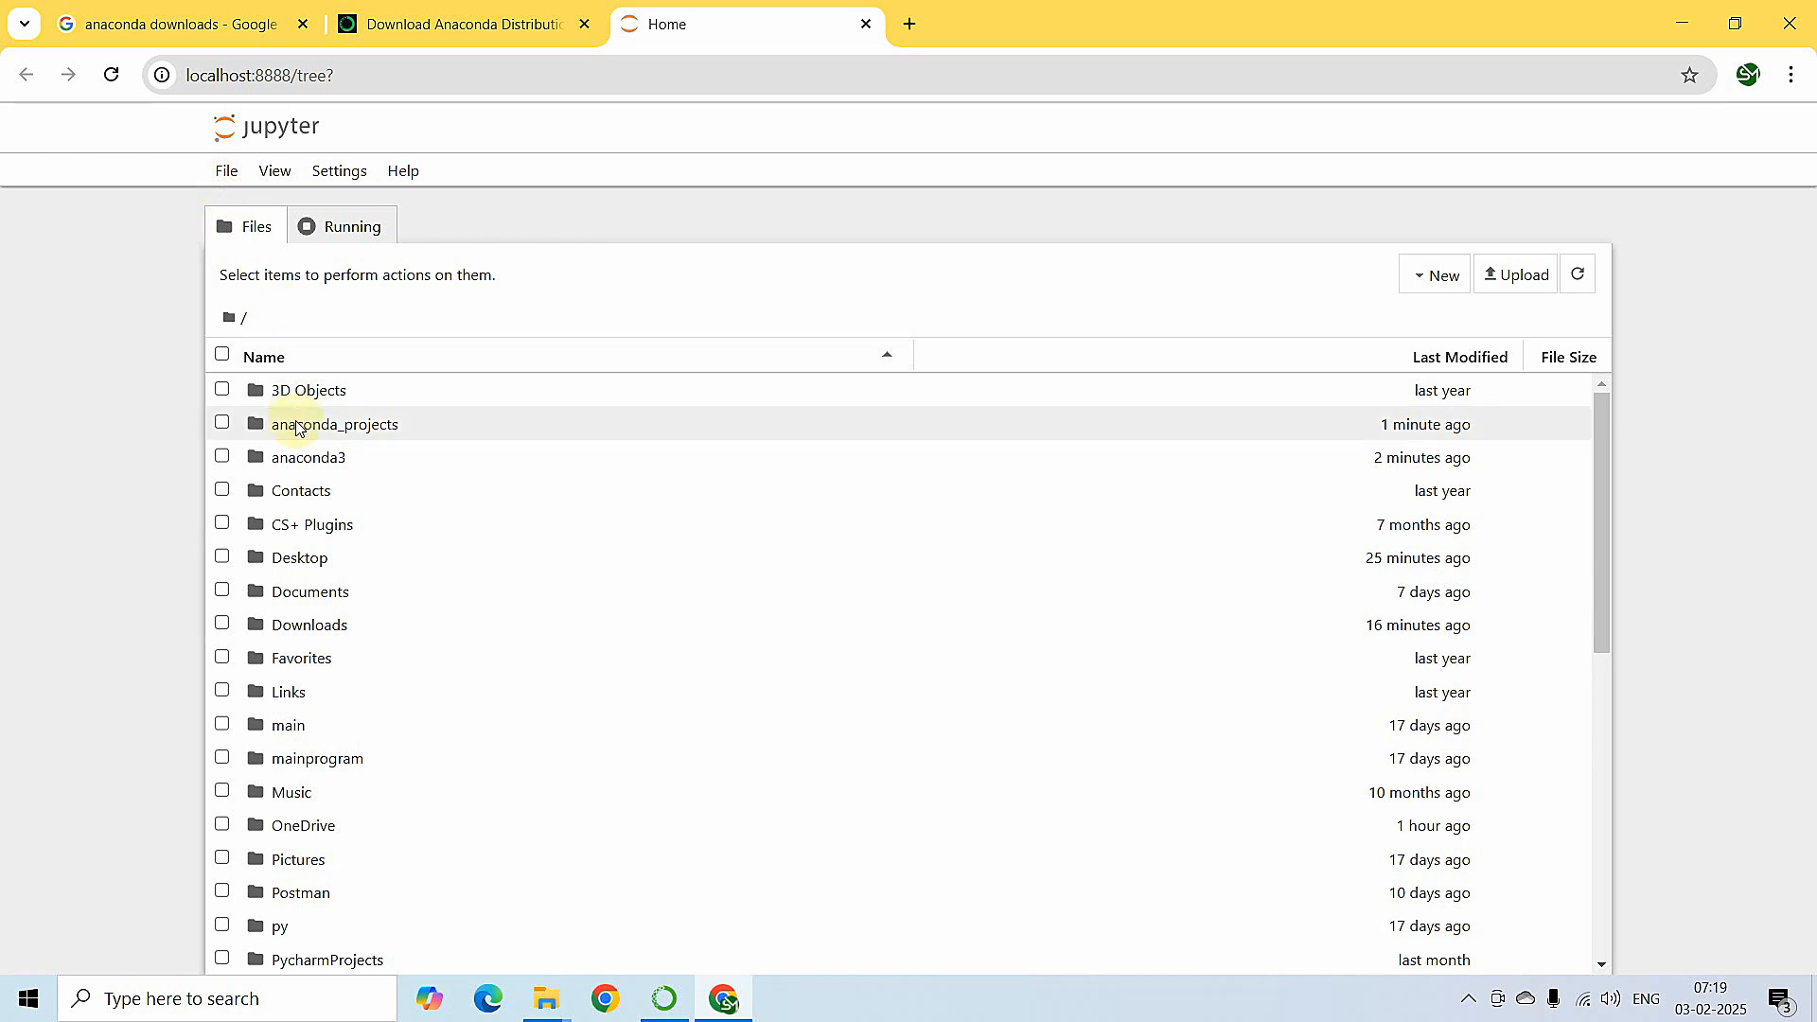
double_click(304, 463)
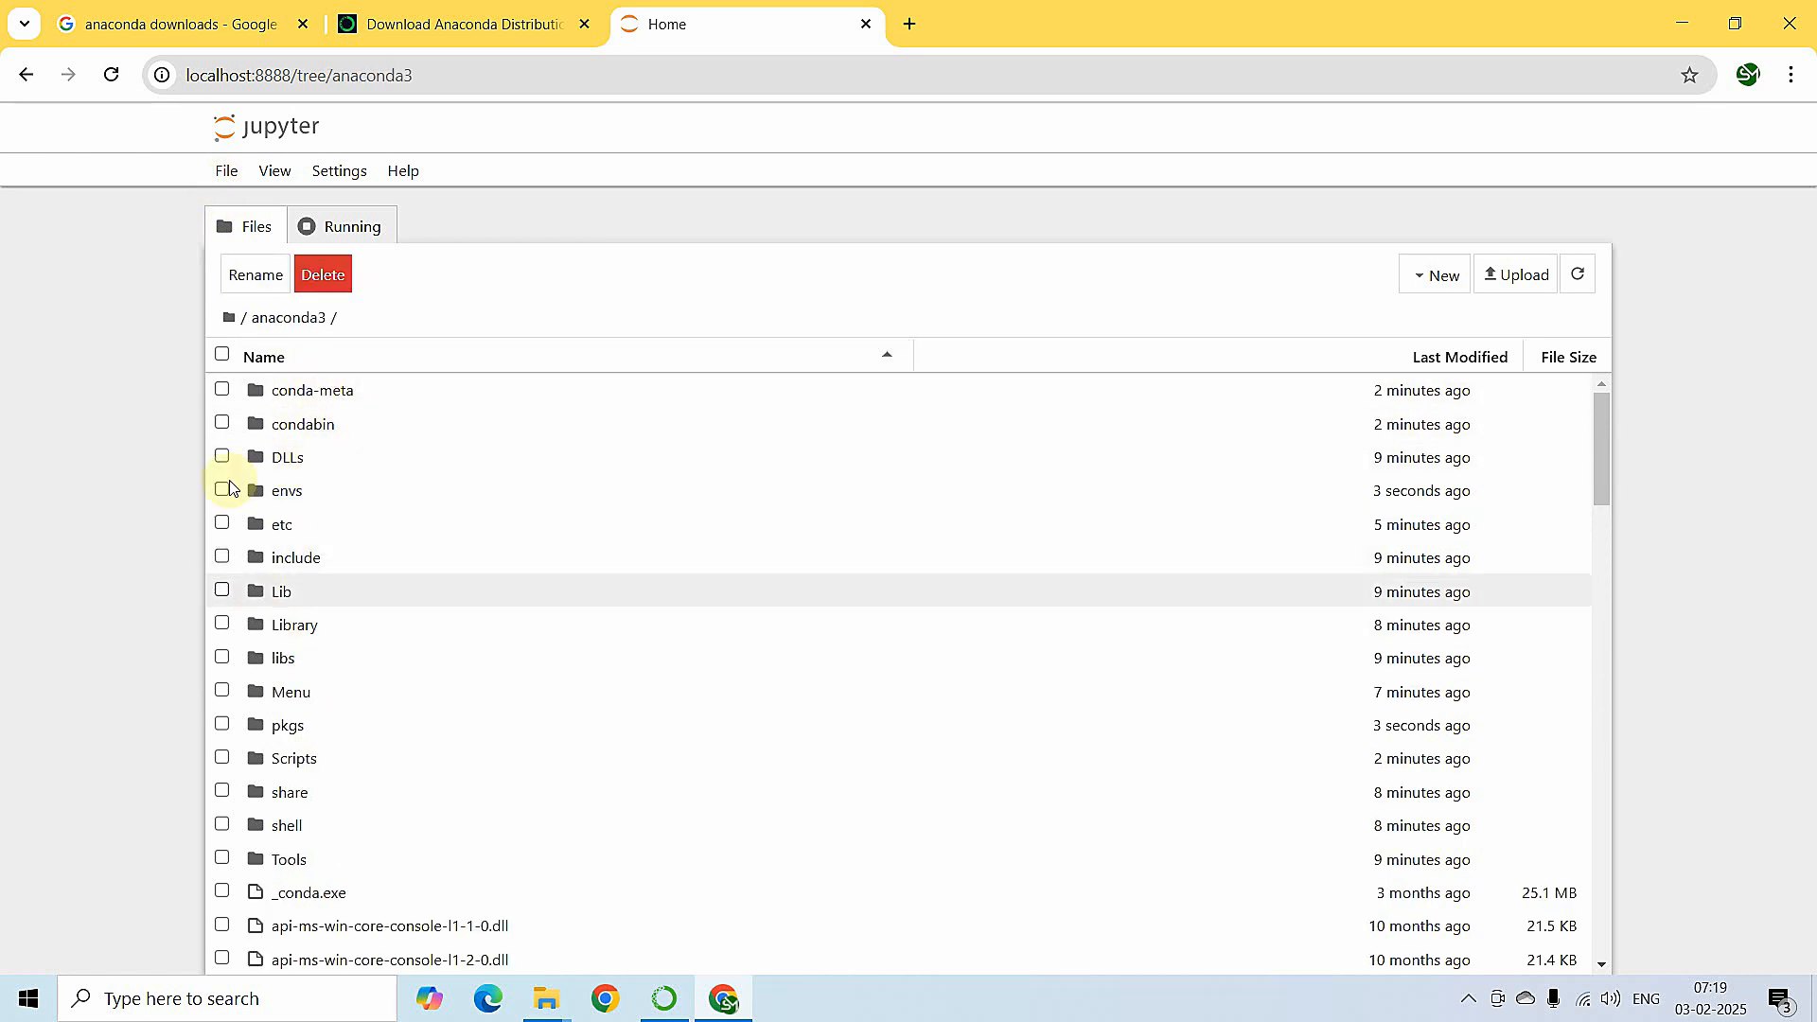
click(231, 319)
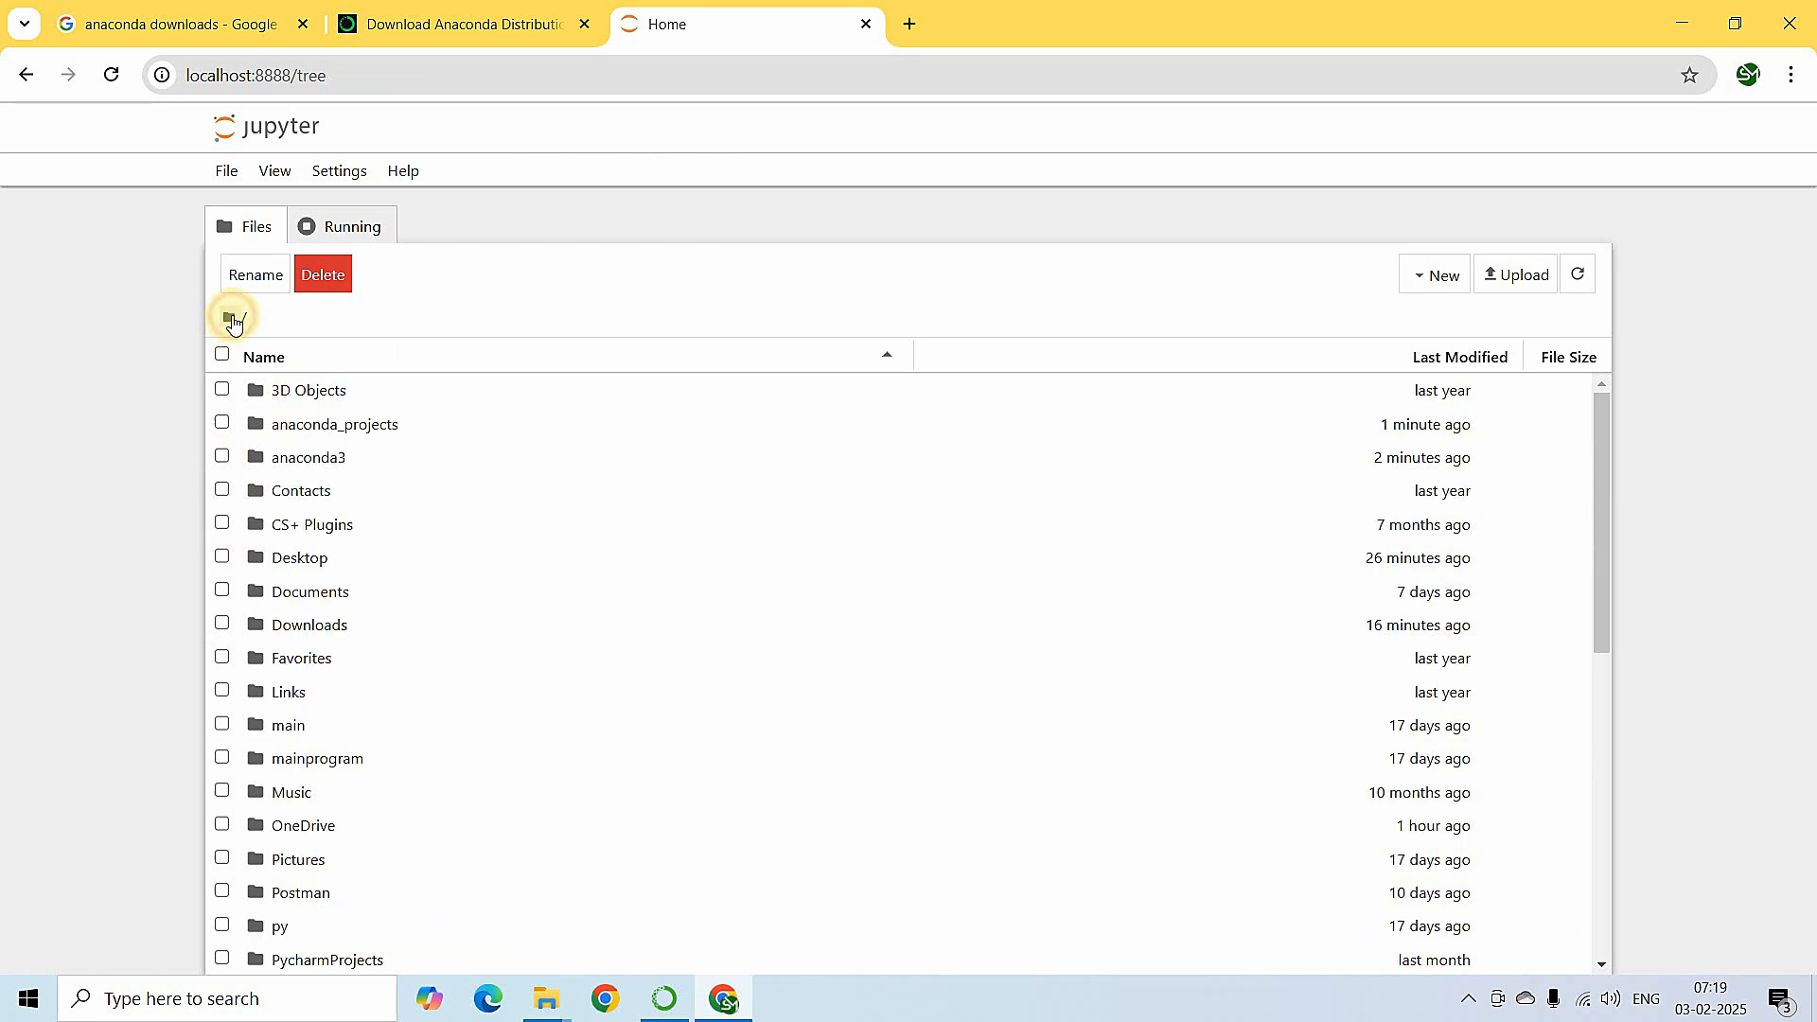
Create a new folder in the root directory and name it PythonScripts
click(1420, 285)
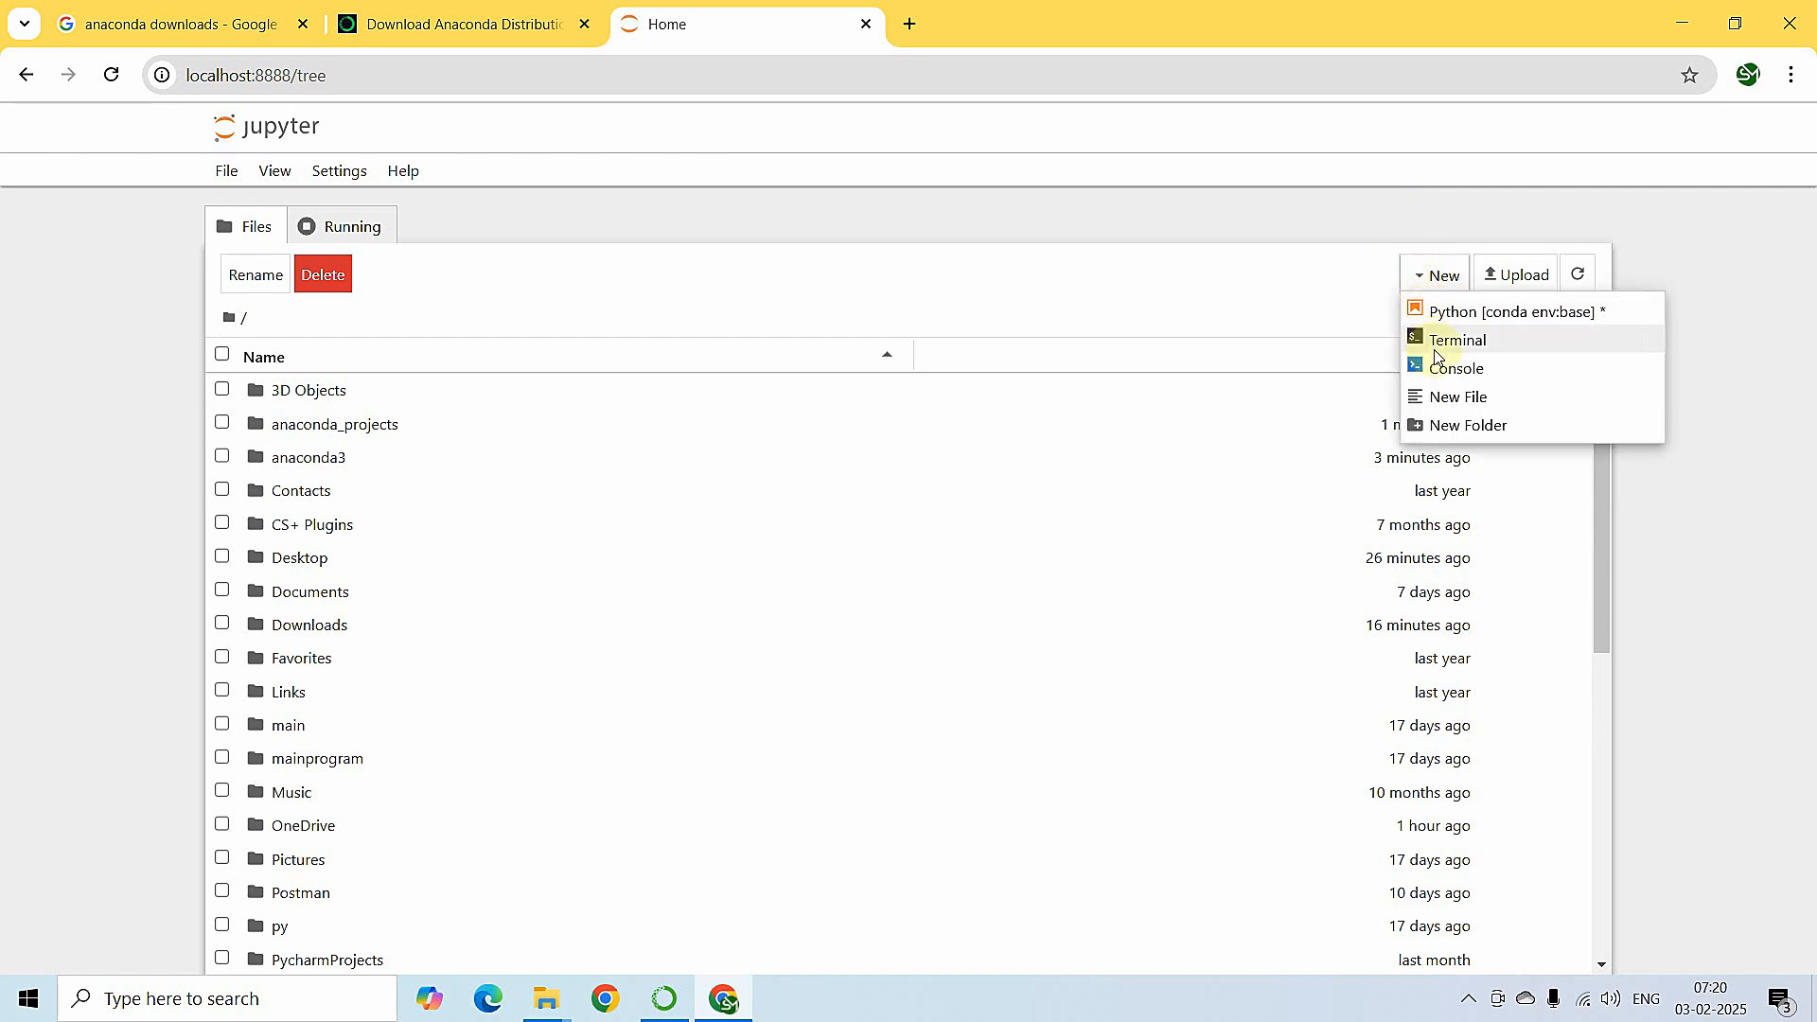
click(1524, 432)
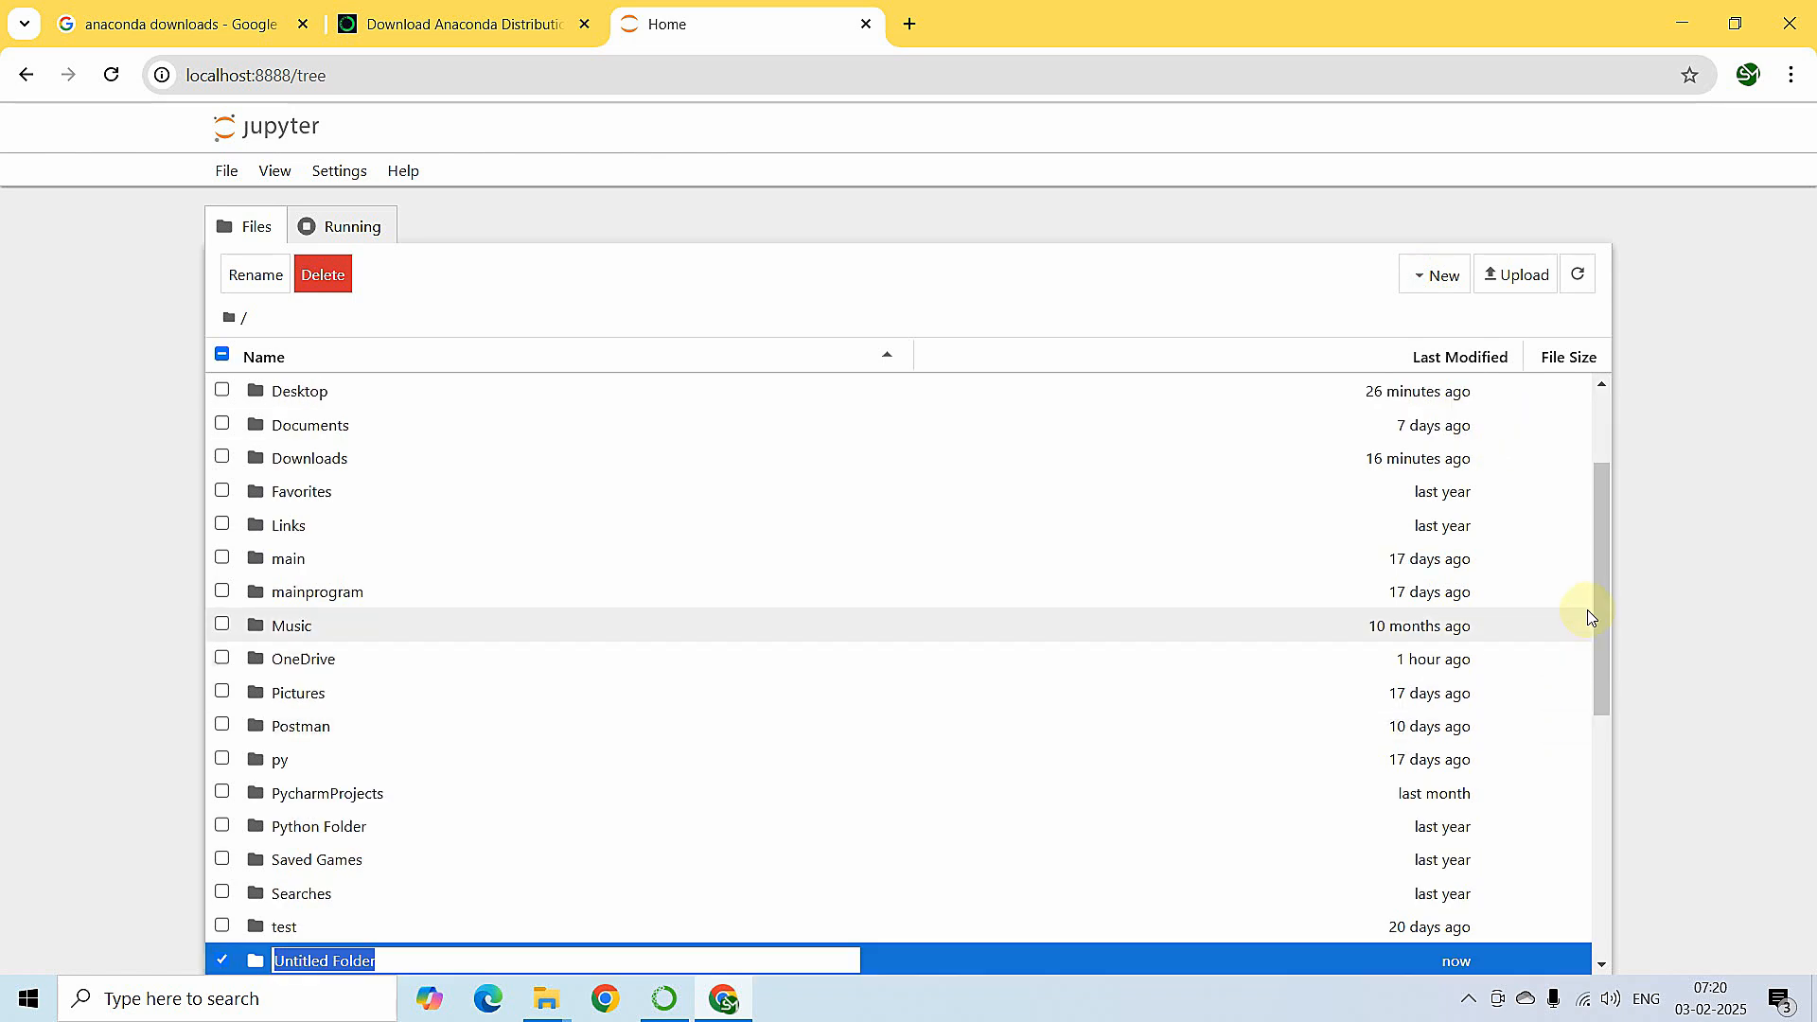
click(402, 943)
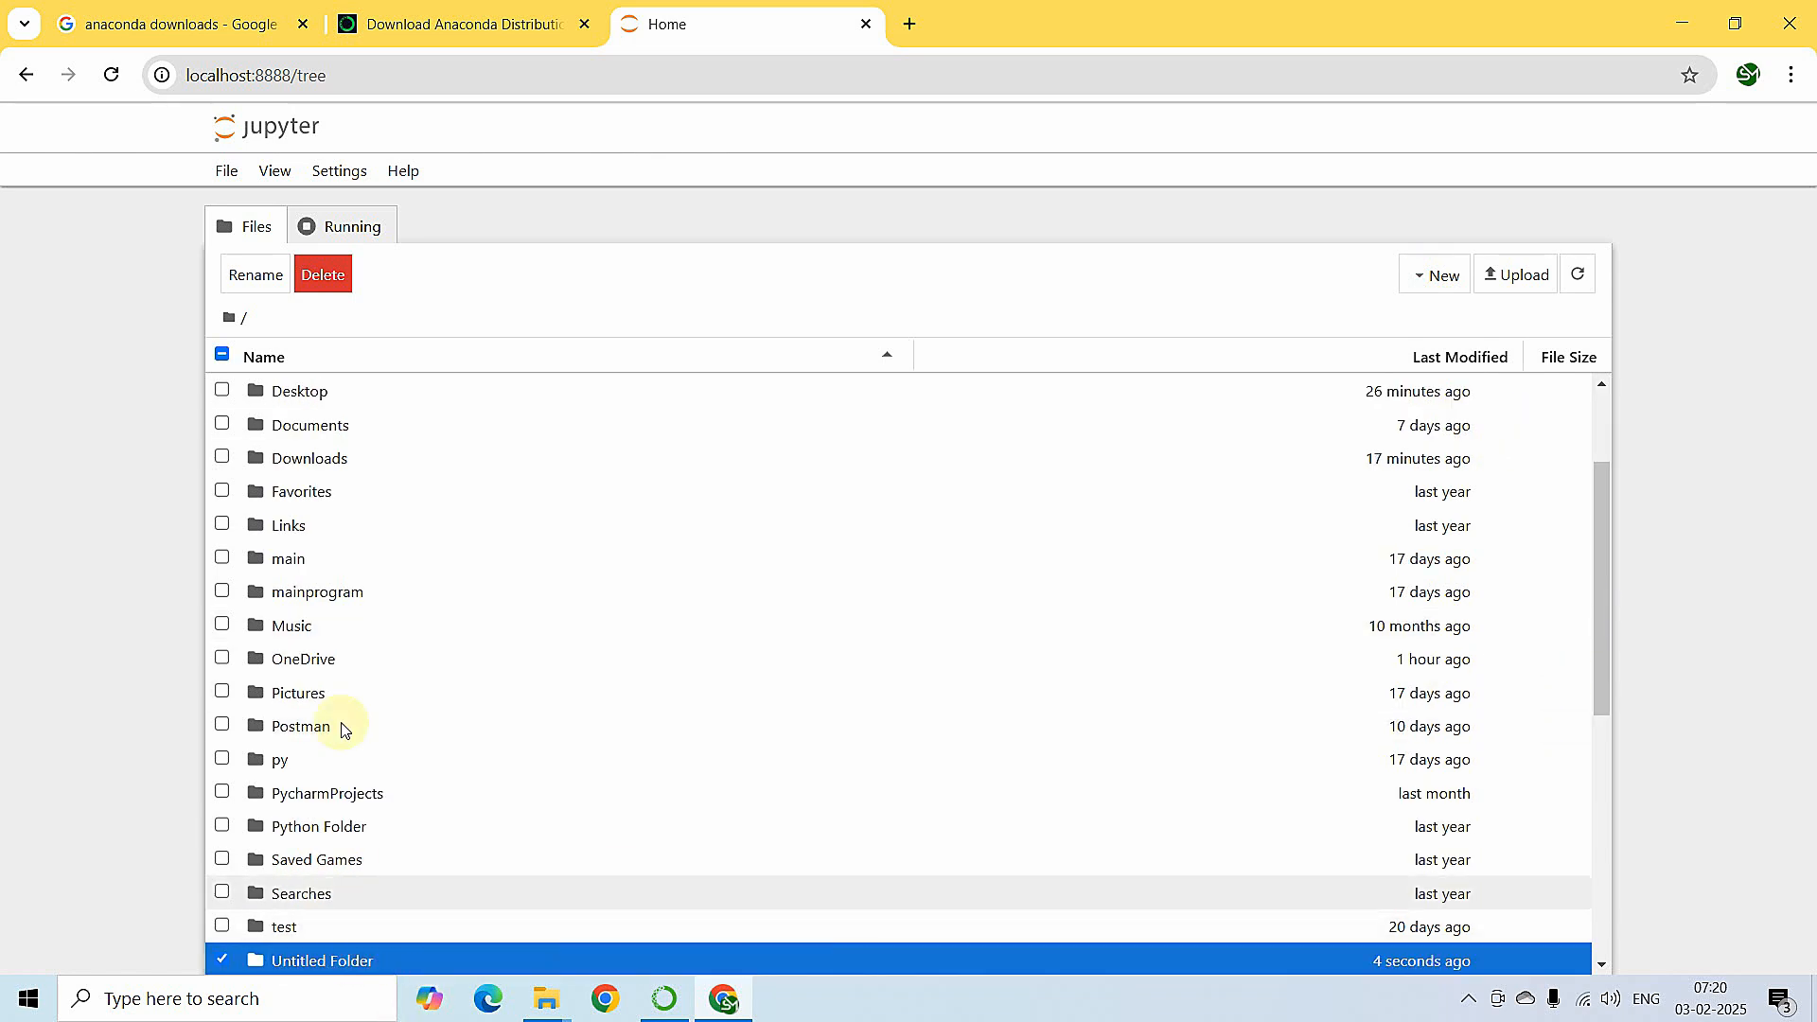
click(255, 274)
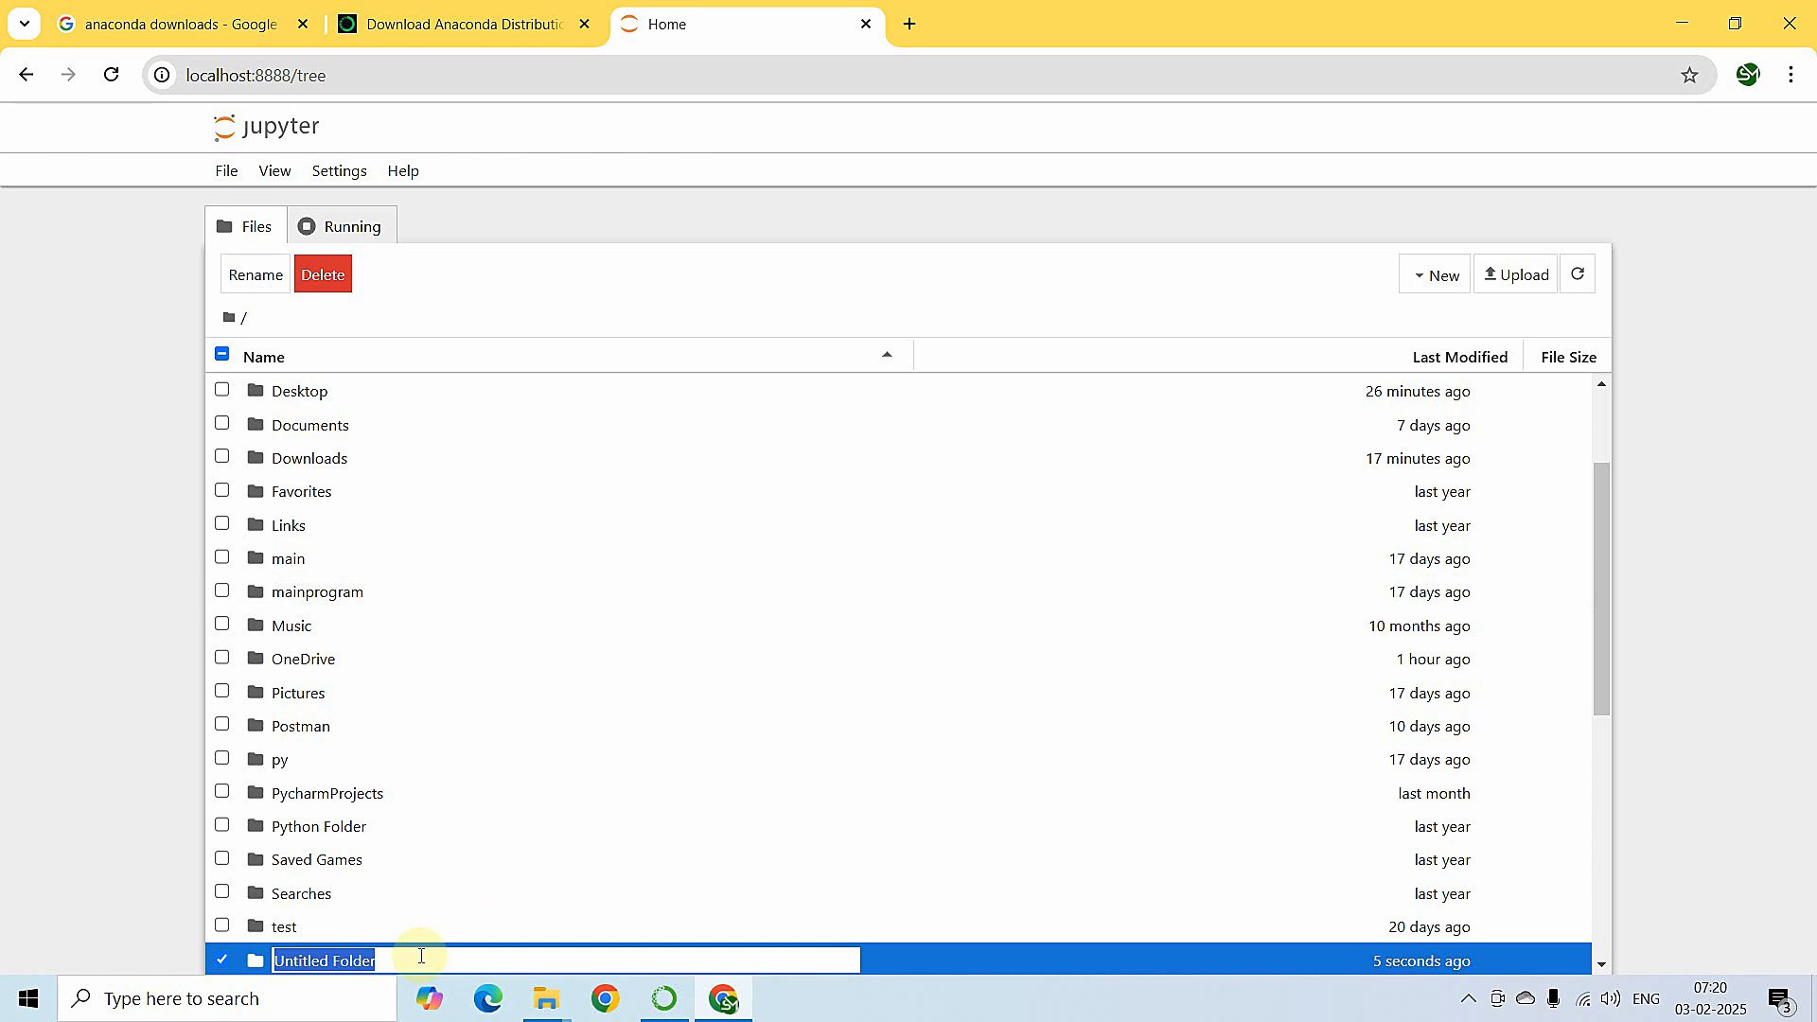
text(Python)
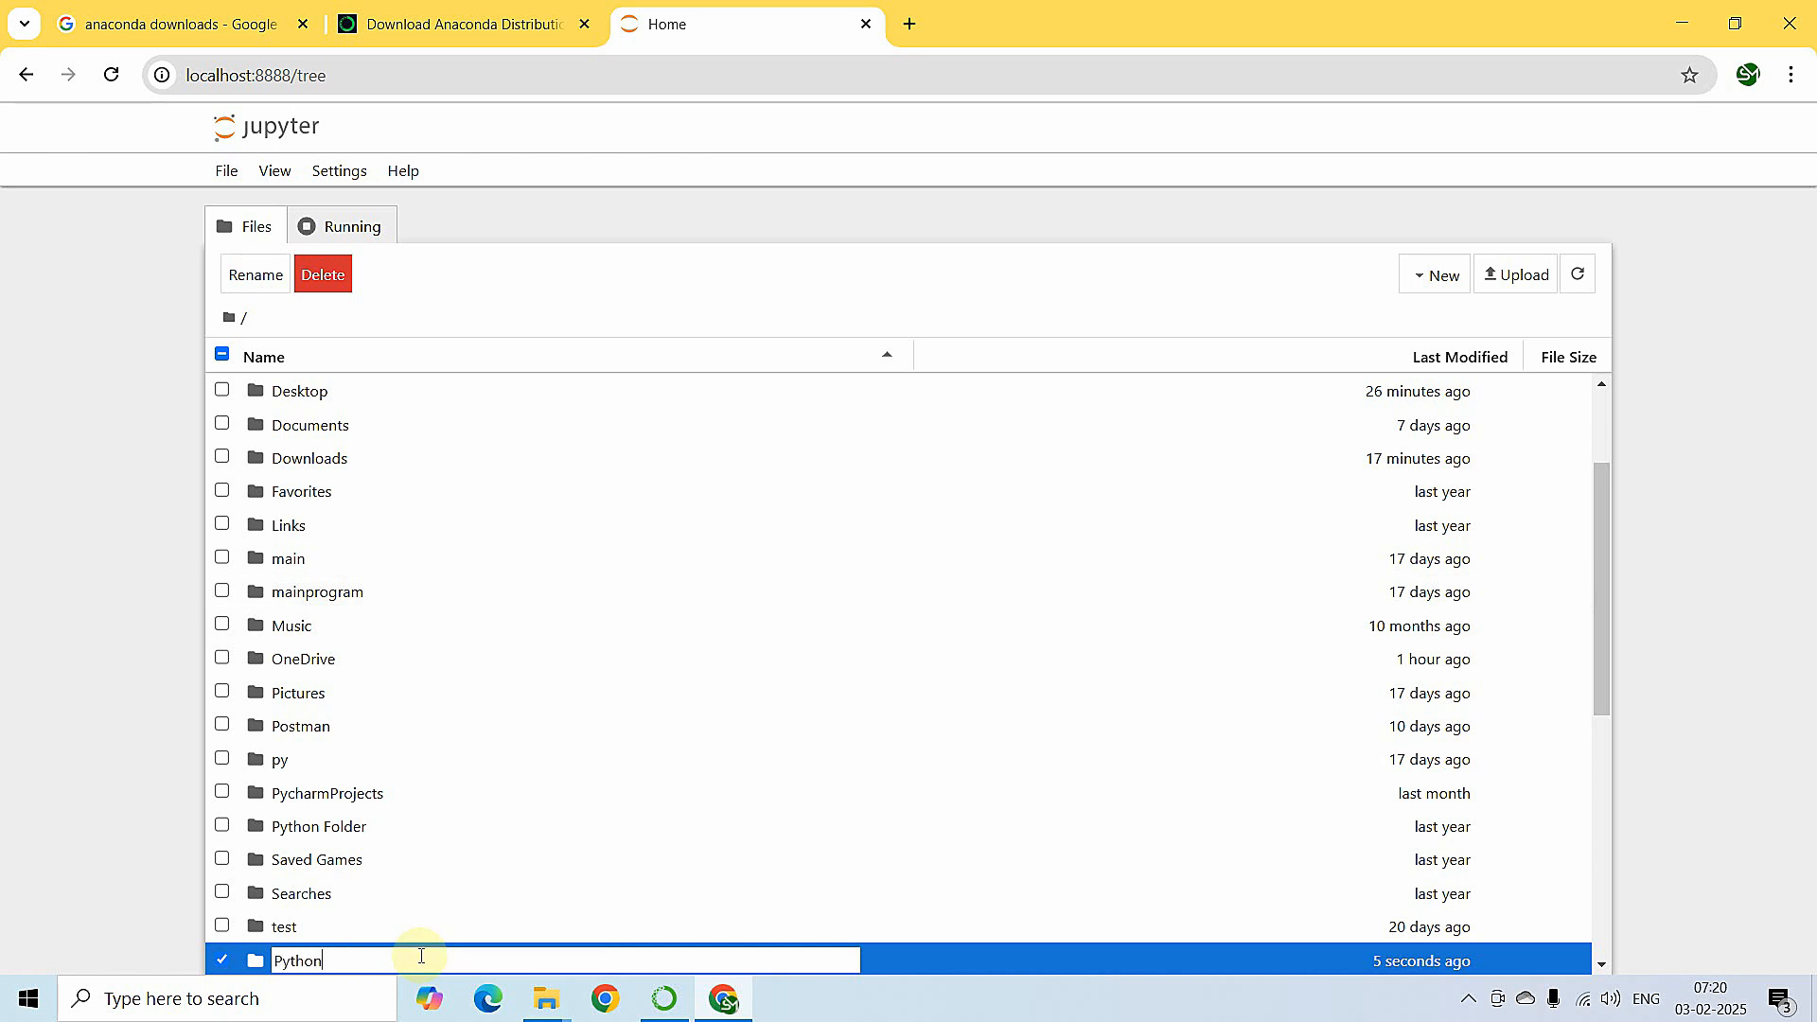
text(Scripts)
key(Return)
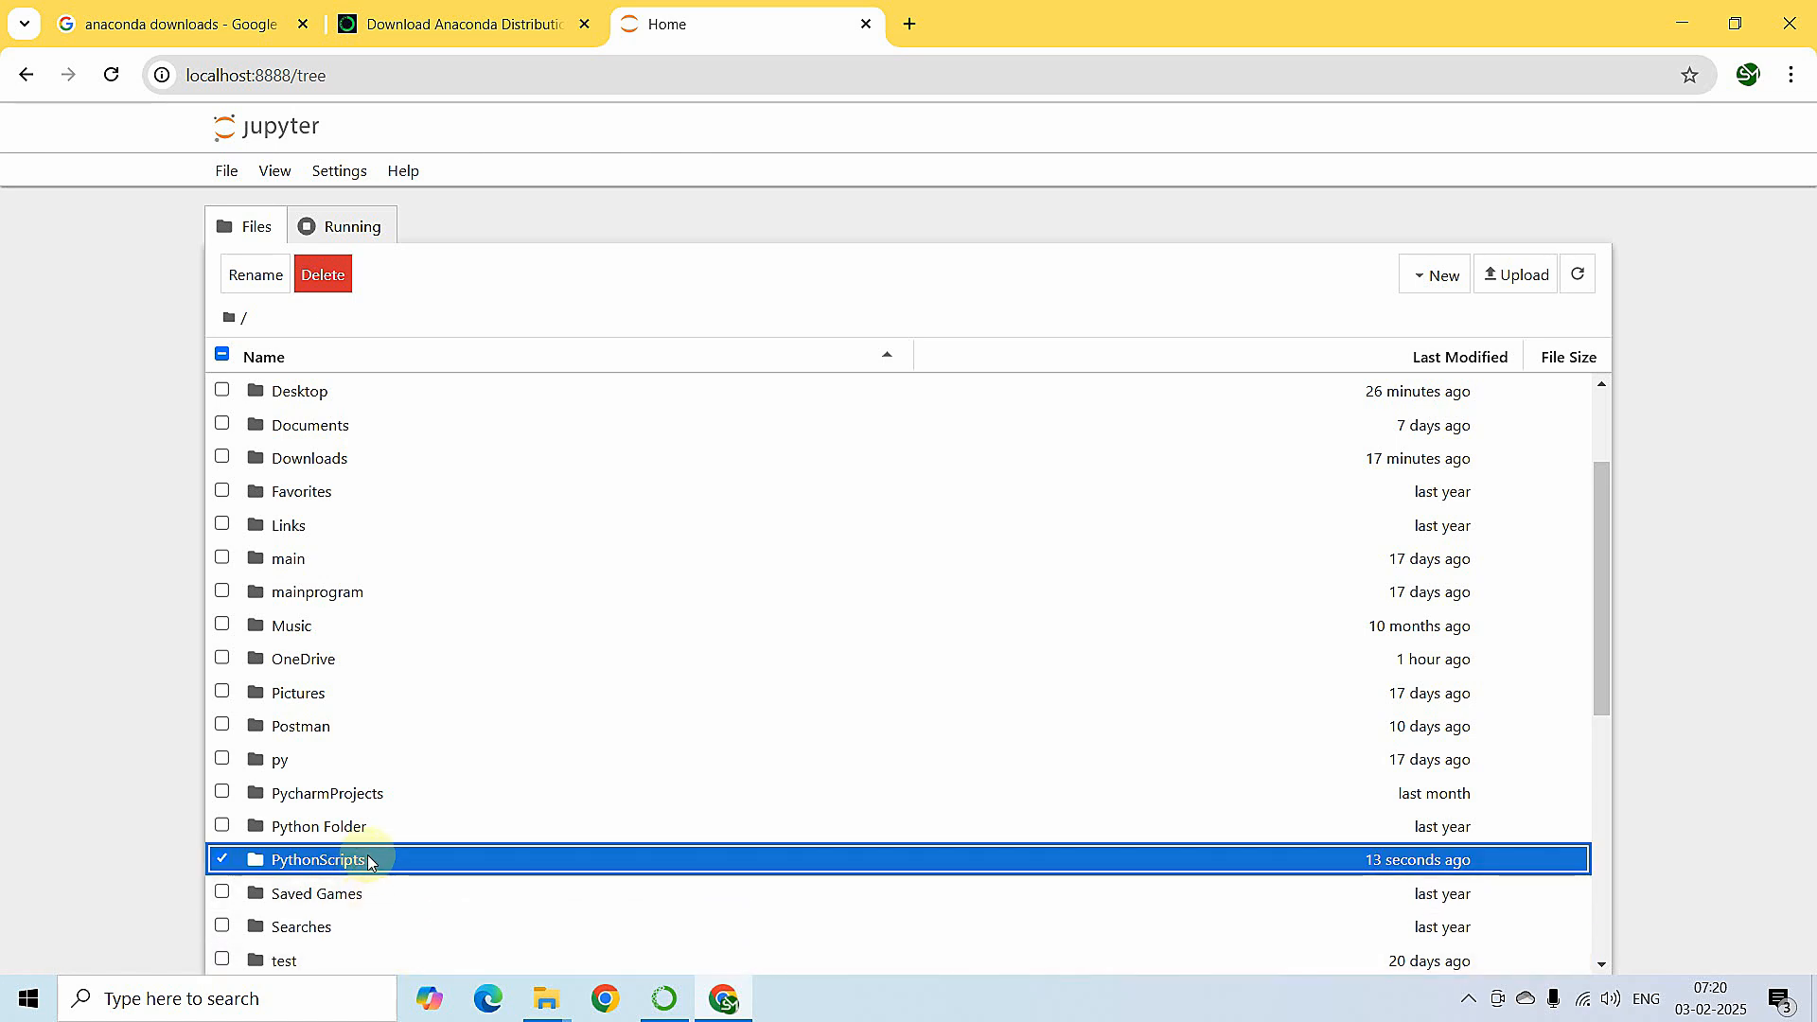
Find the PythonScripts folder in the root file list and open it
scroll(295, 650, up, 2)
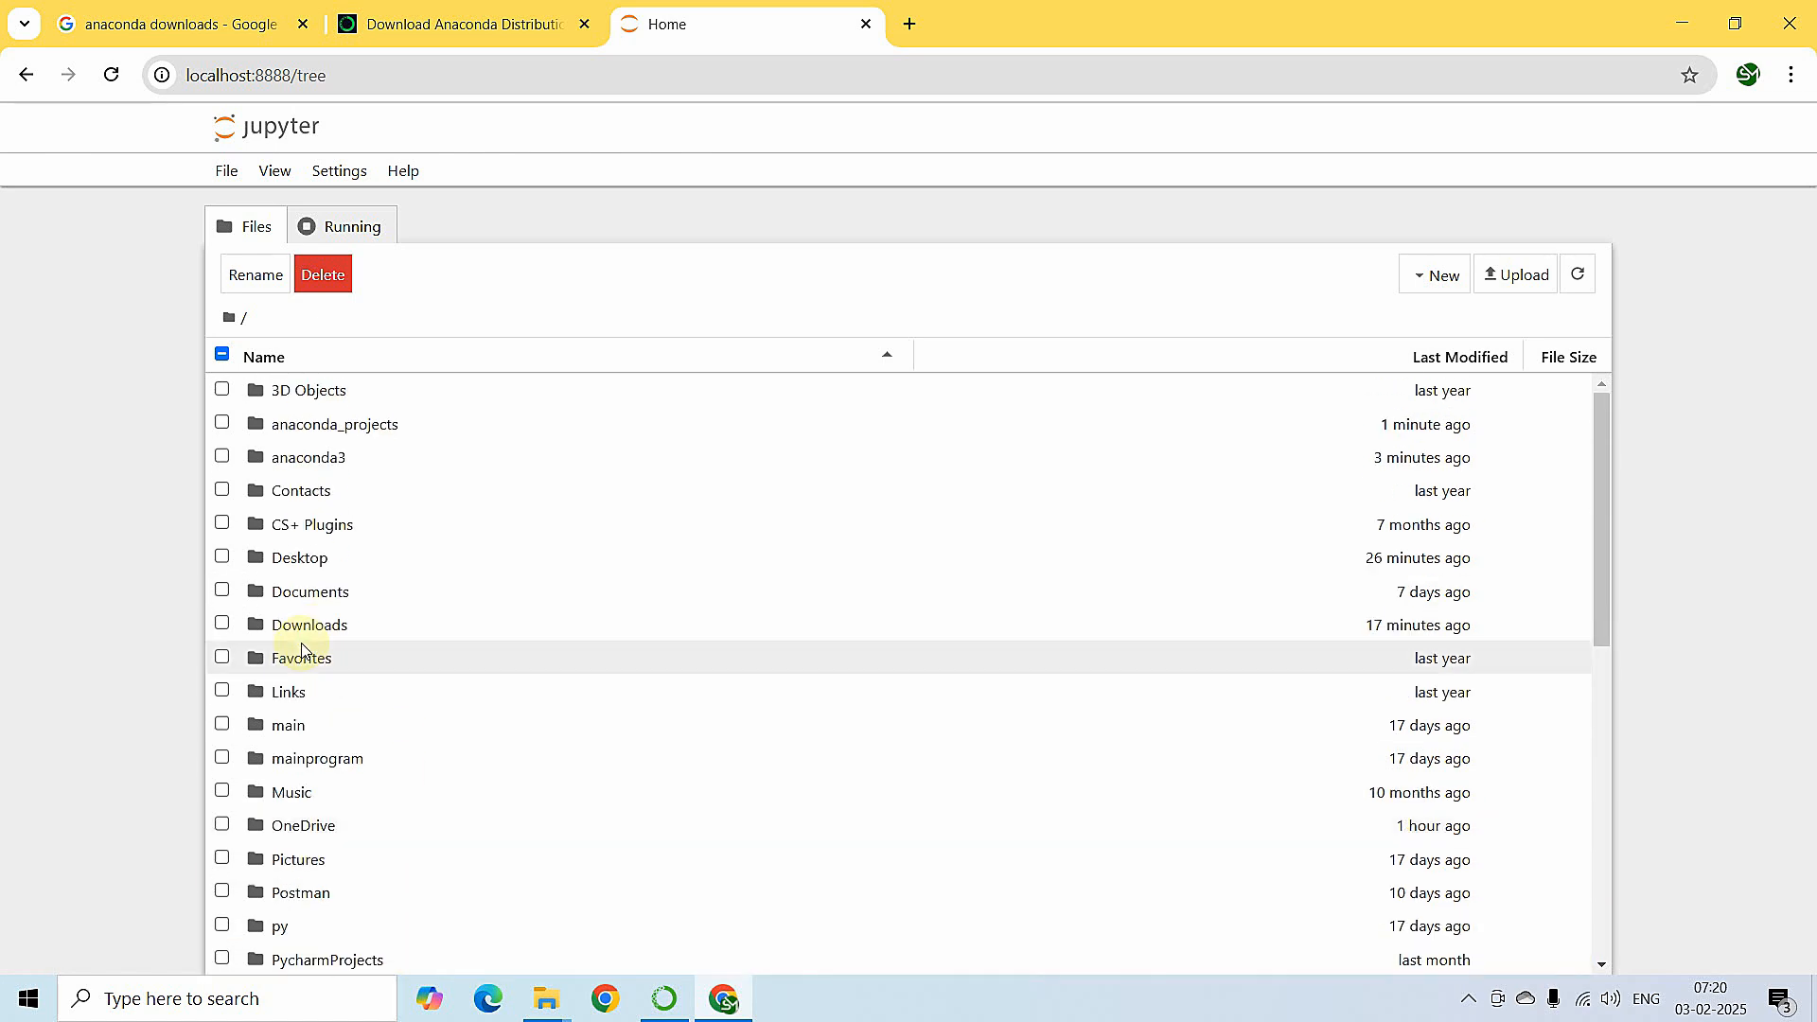
scroll(301, 651, down, 8)
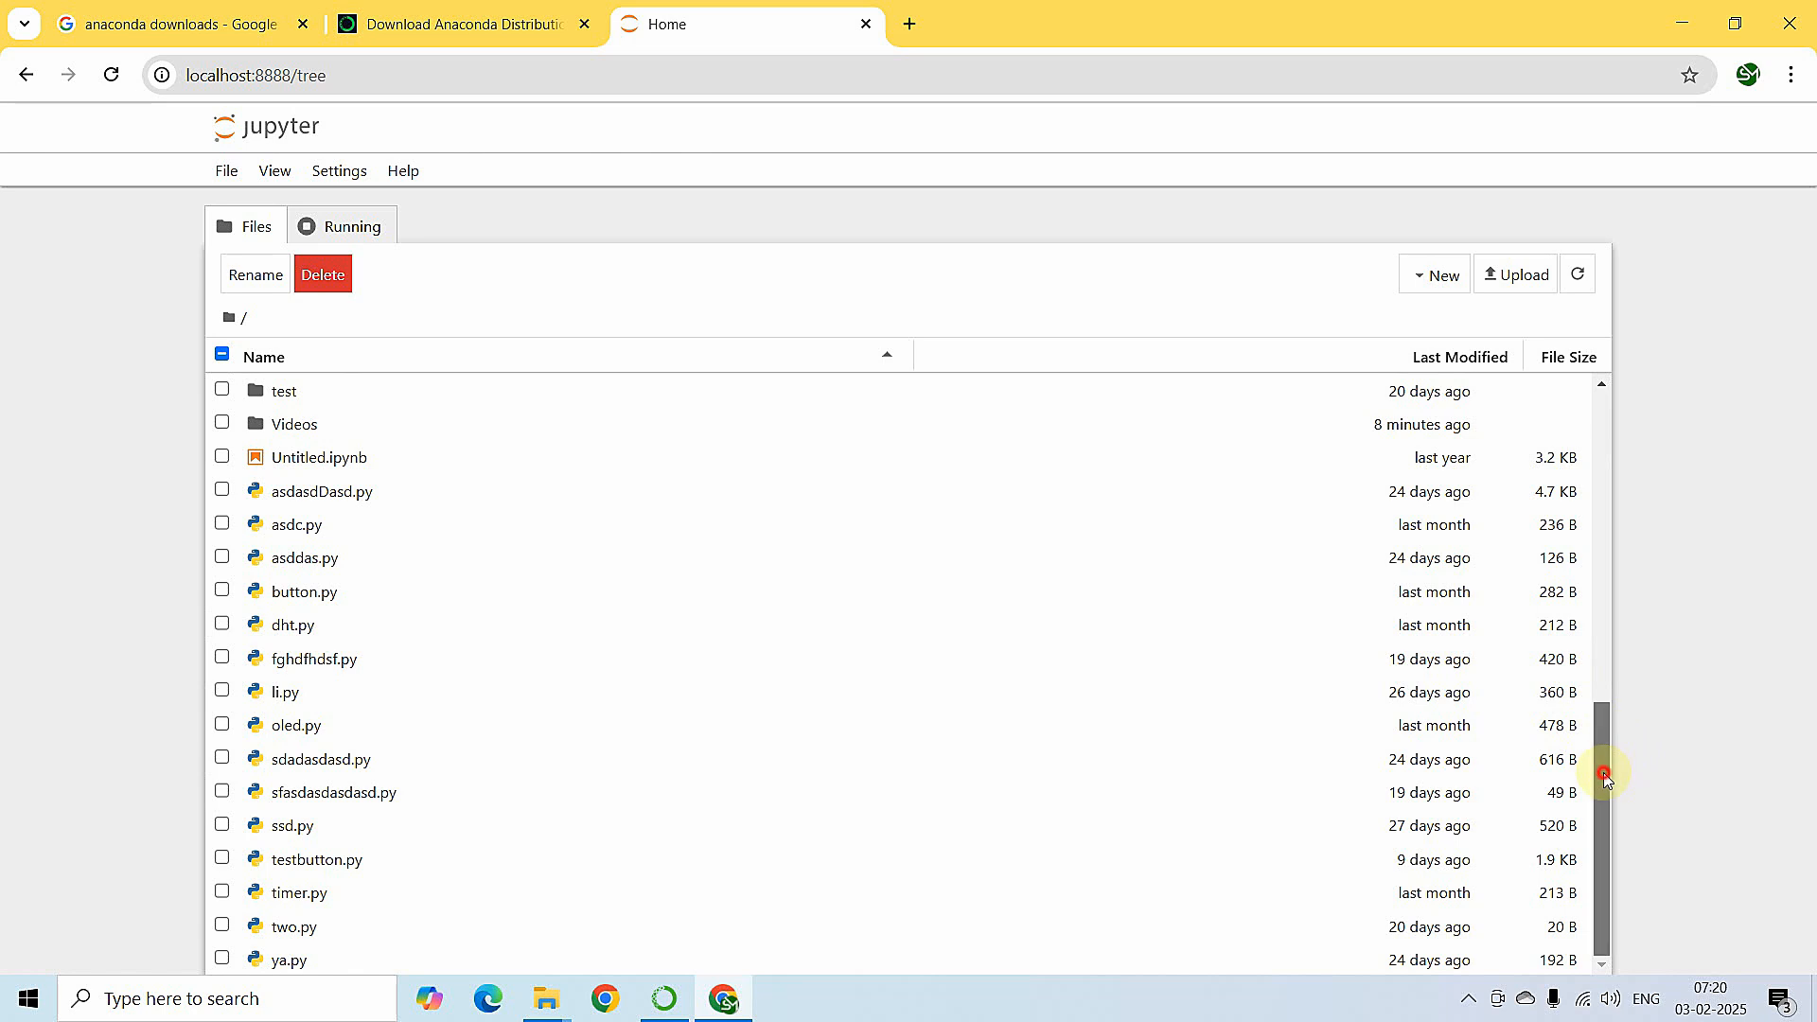
drag(1605, 778, 1599, 593)
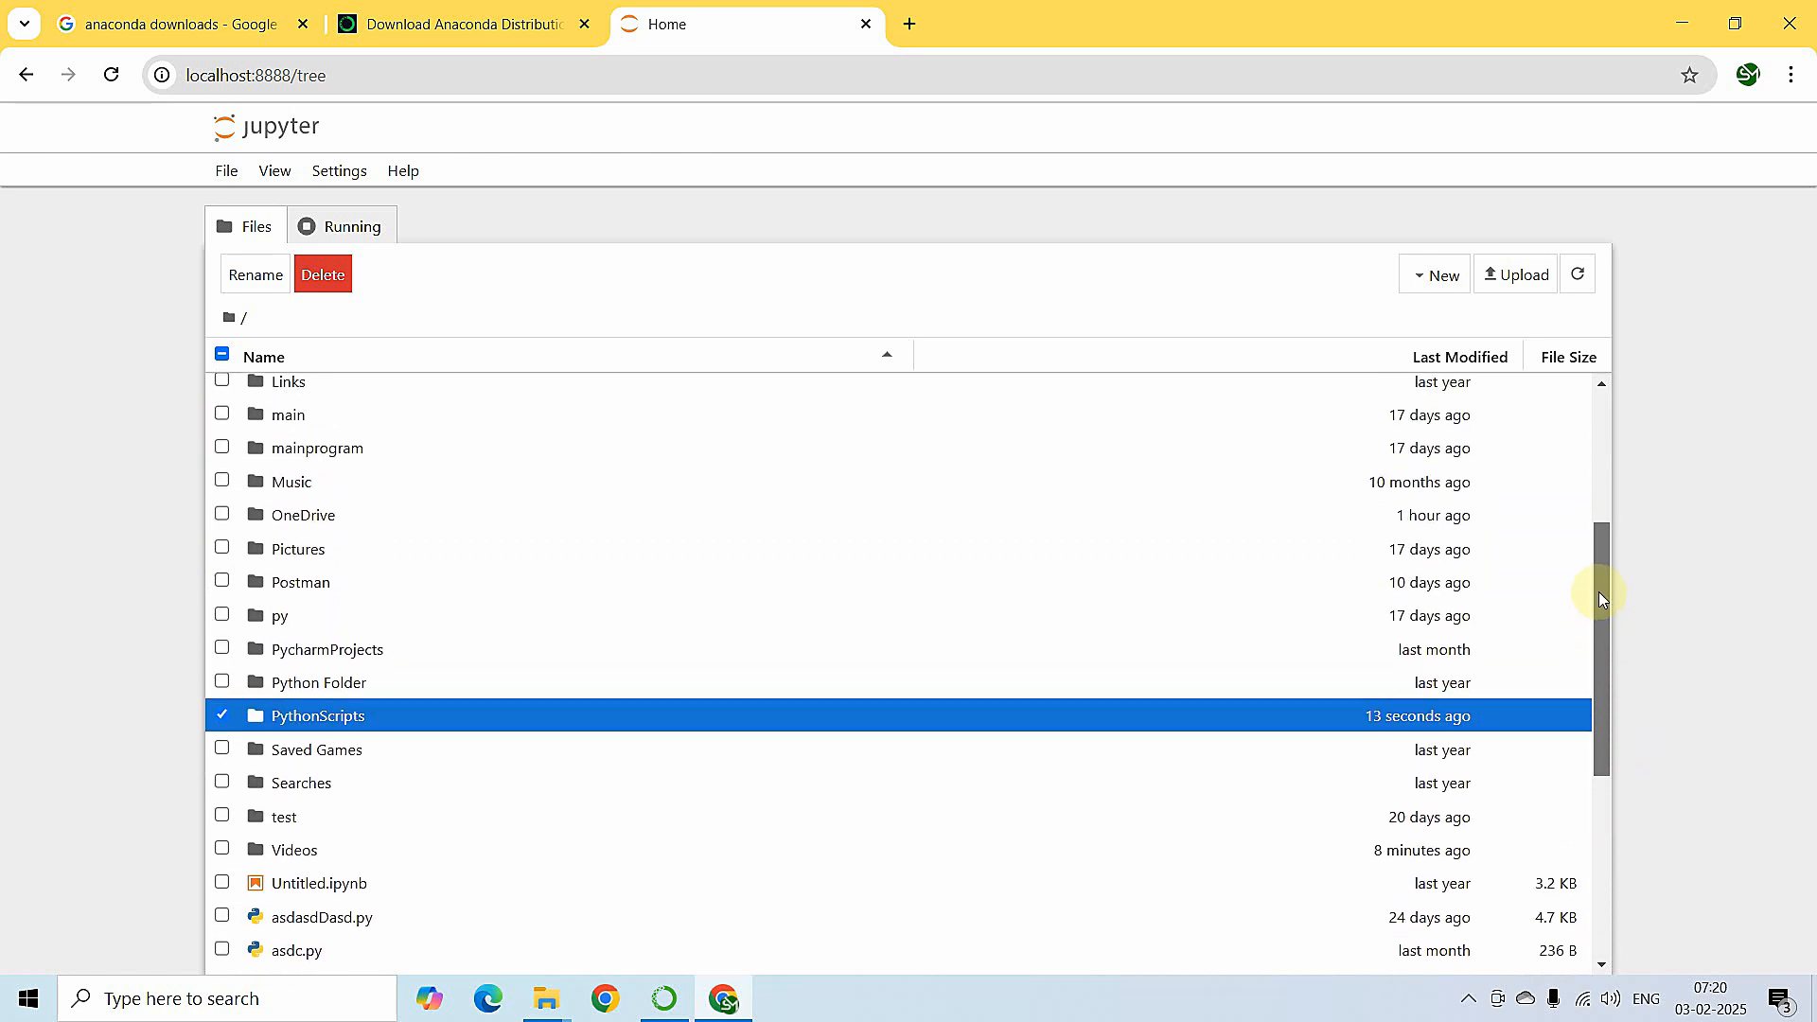
double_click(339, 719)
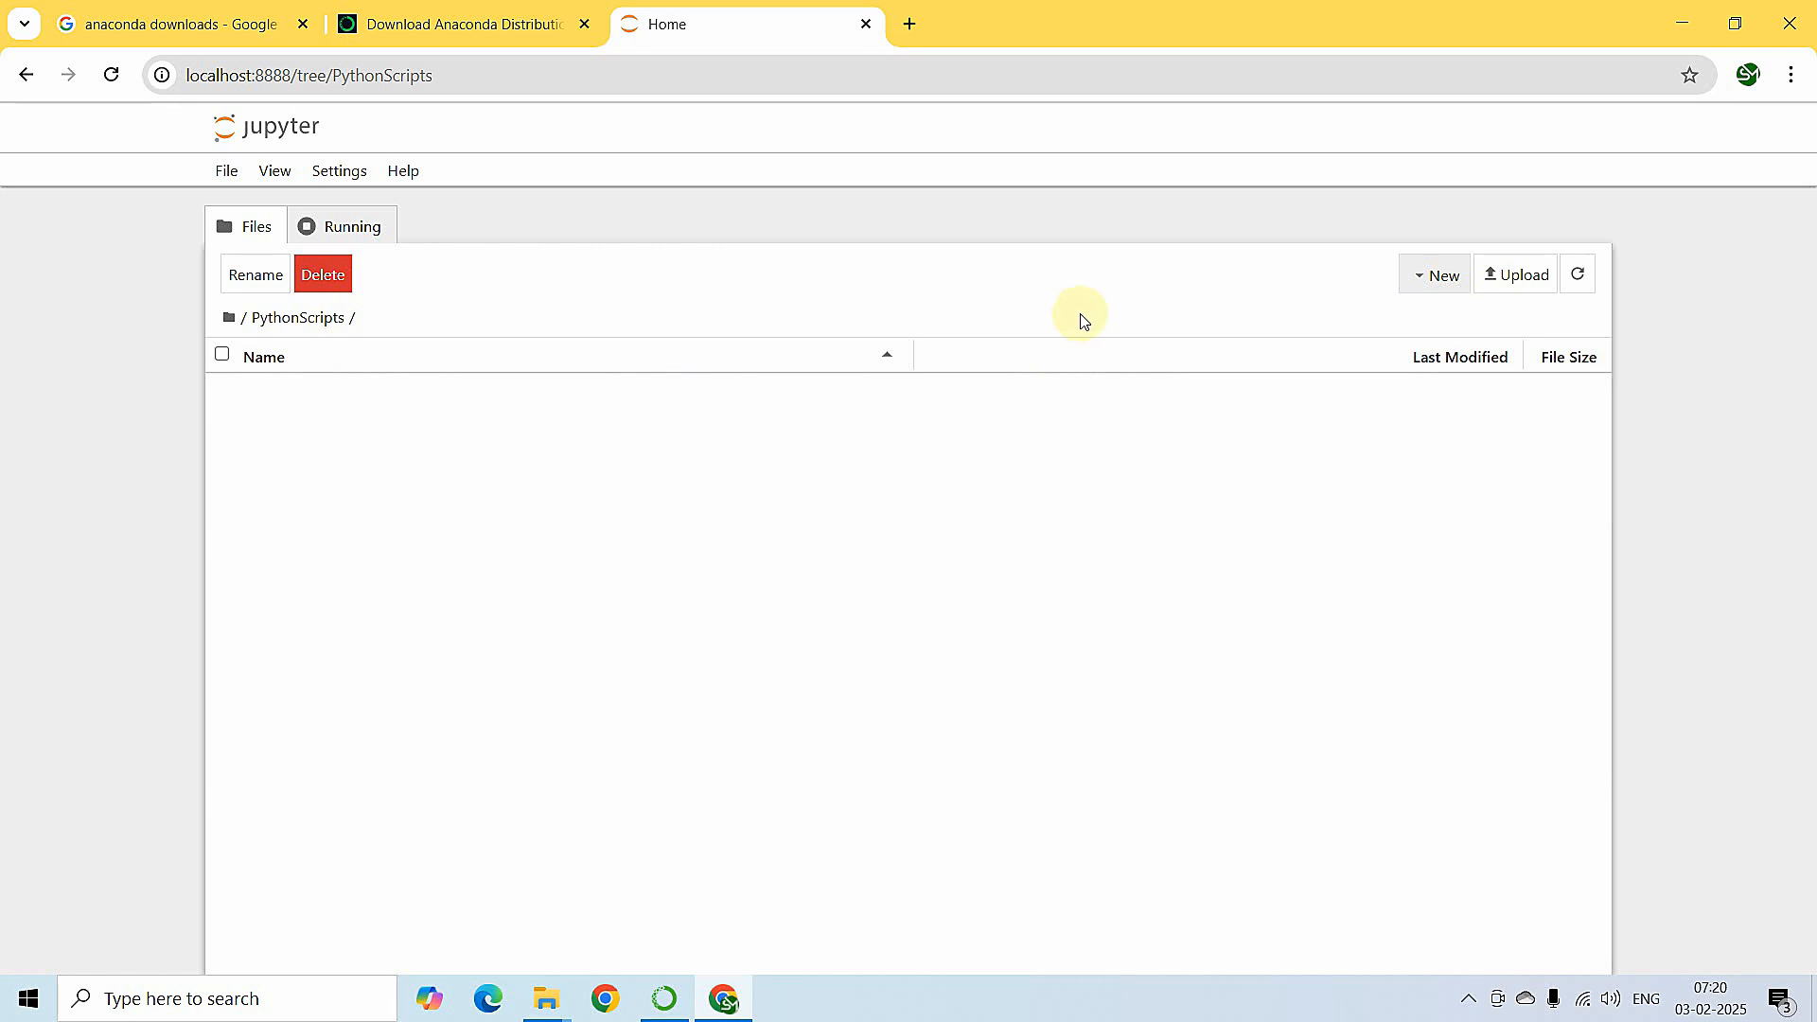
Create a Python [conda env:base] notebook in the PythonScripts folder and save a checkpoint of it
click(1418, 287)
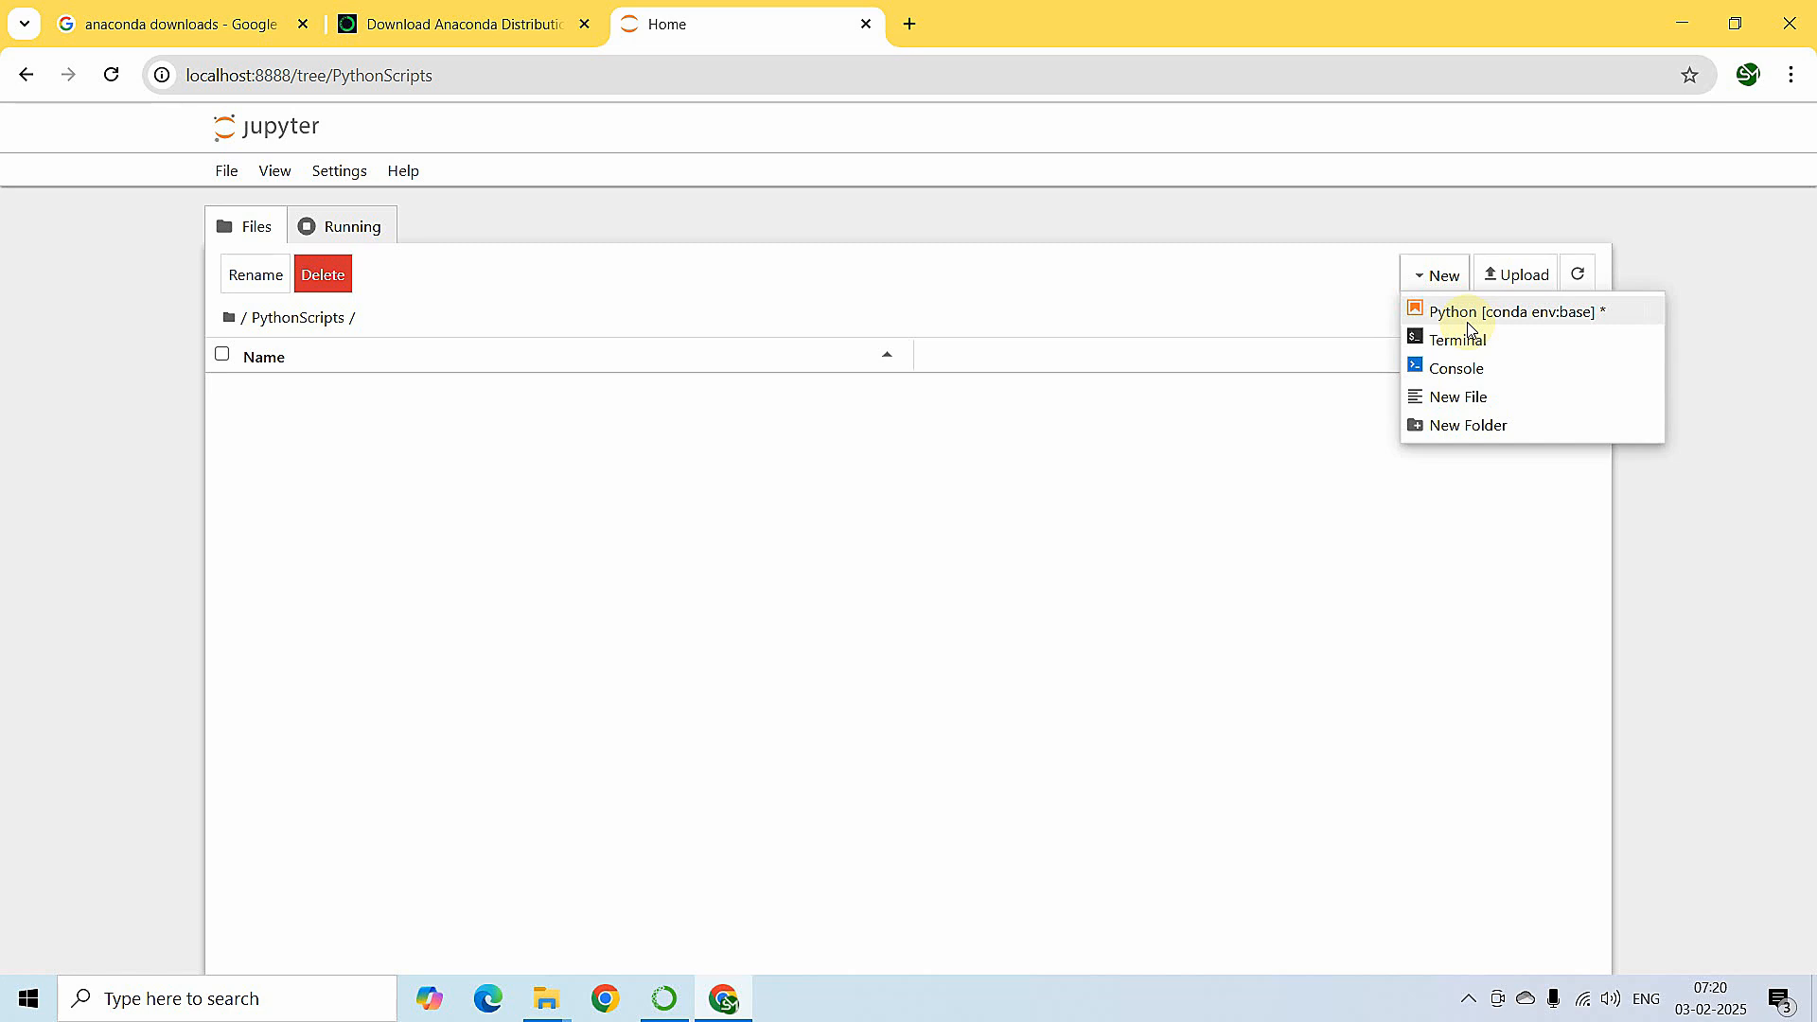
click(1432, 275)
click(1417, 282)
click(1571, 315)
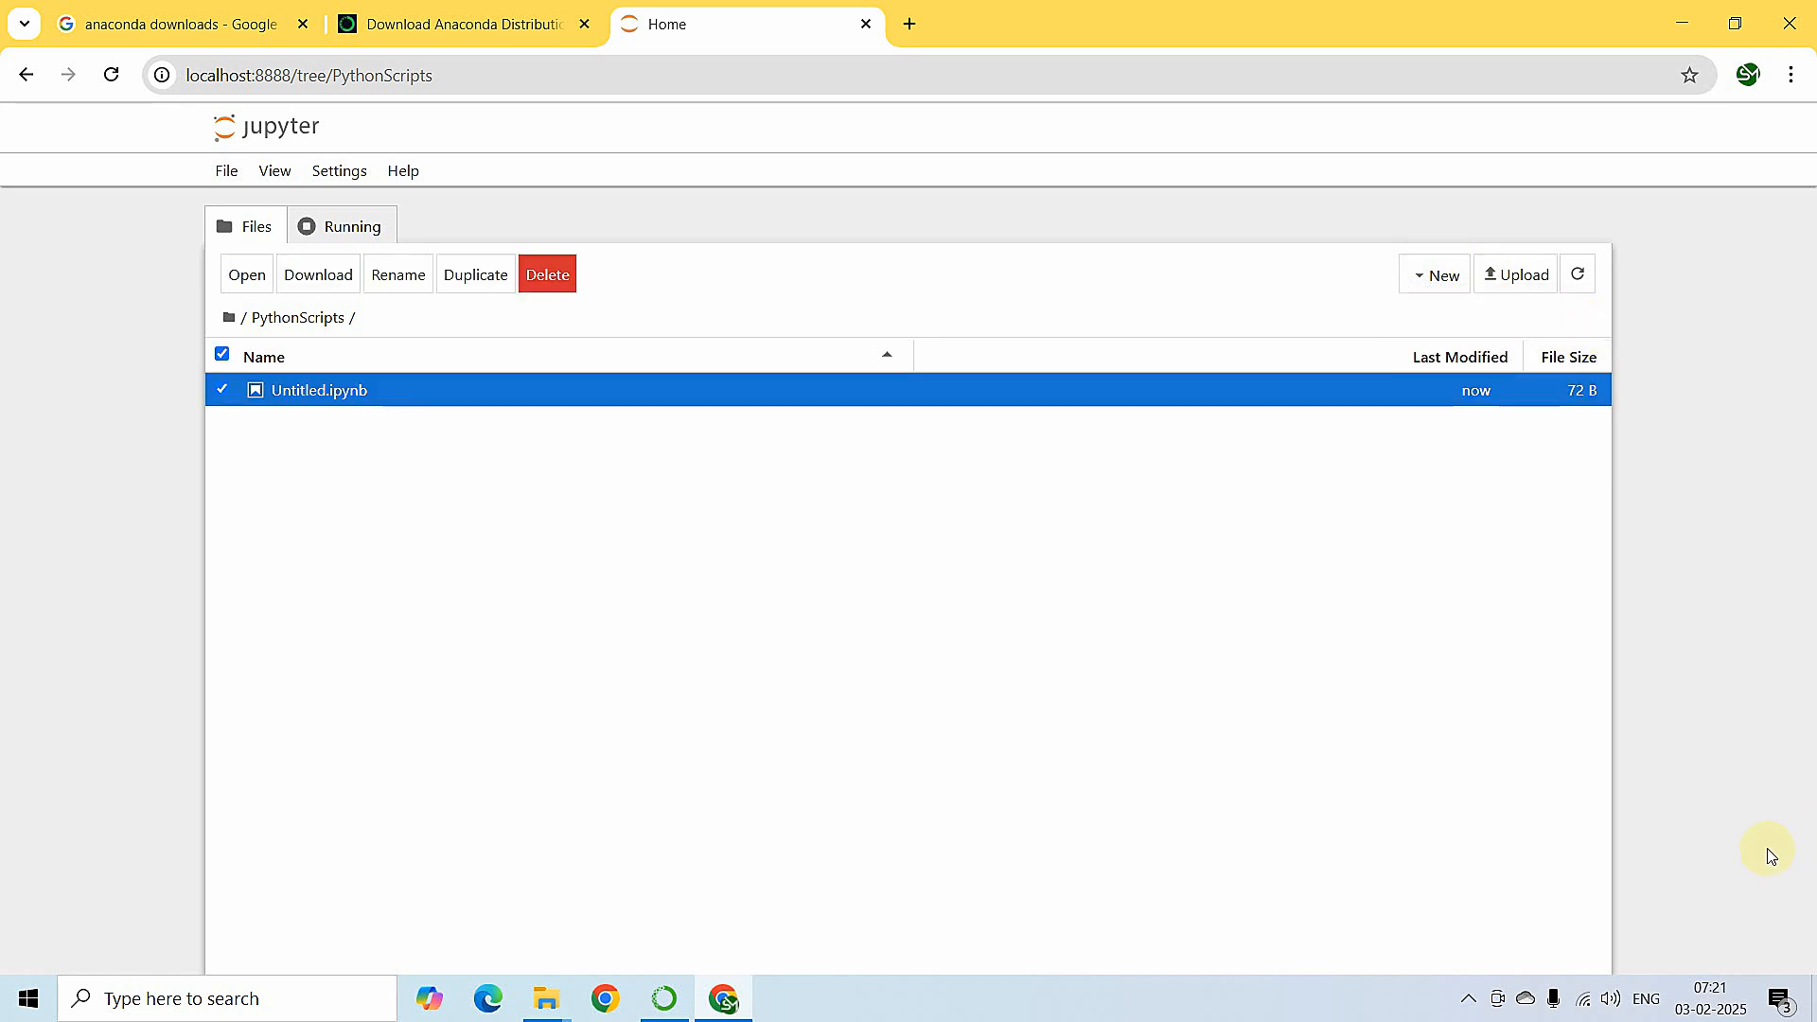
click(287, 390)
click(733, 23)
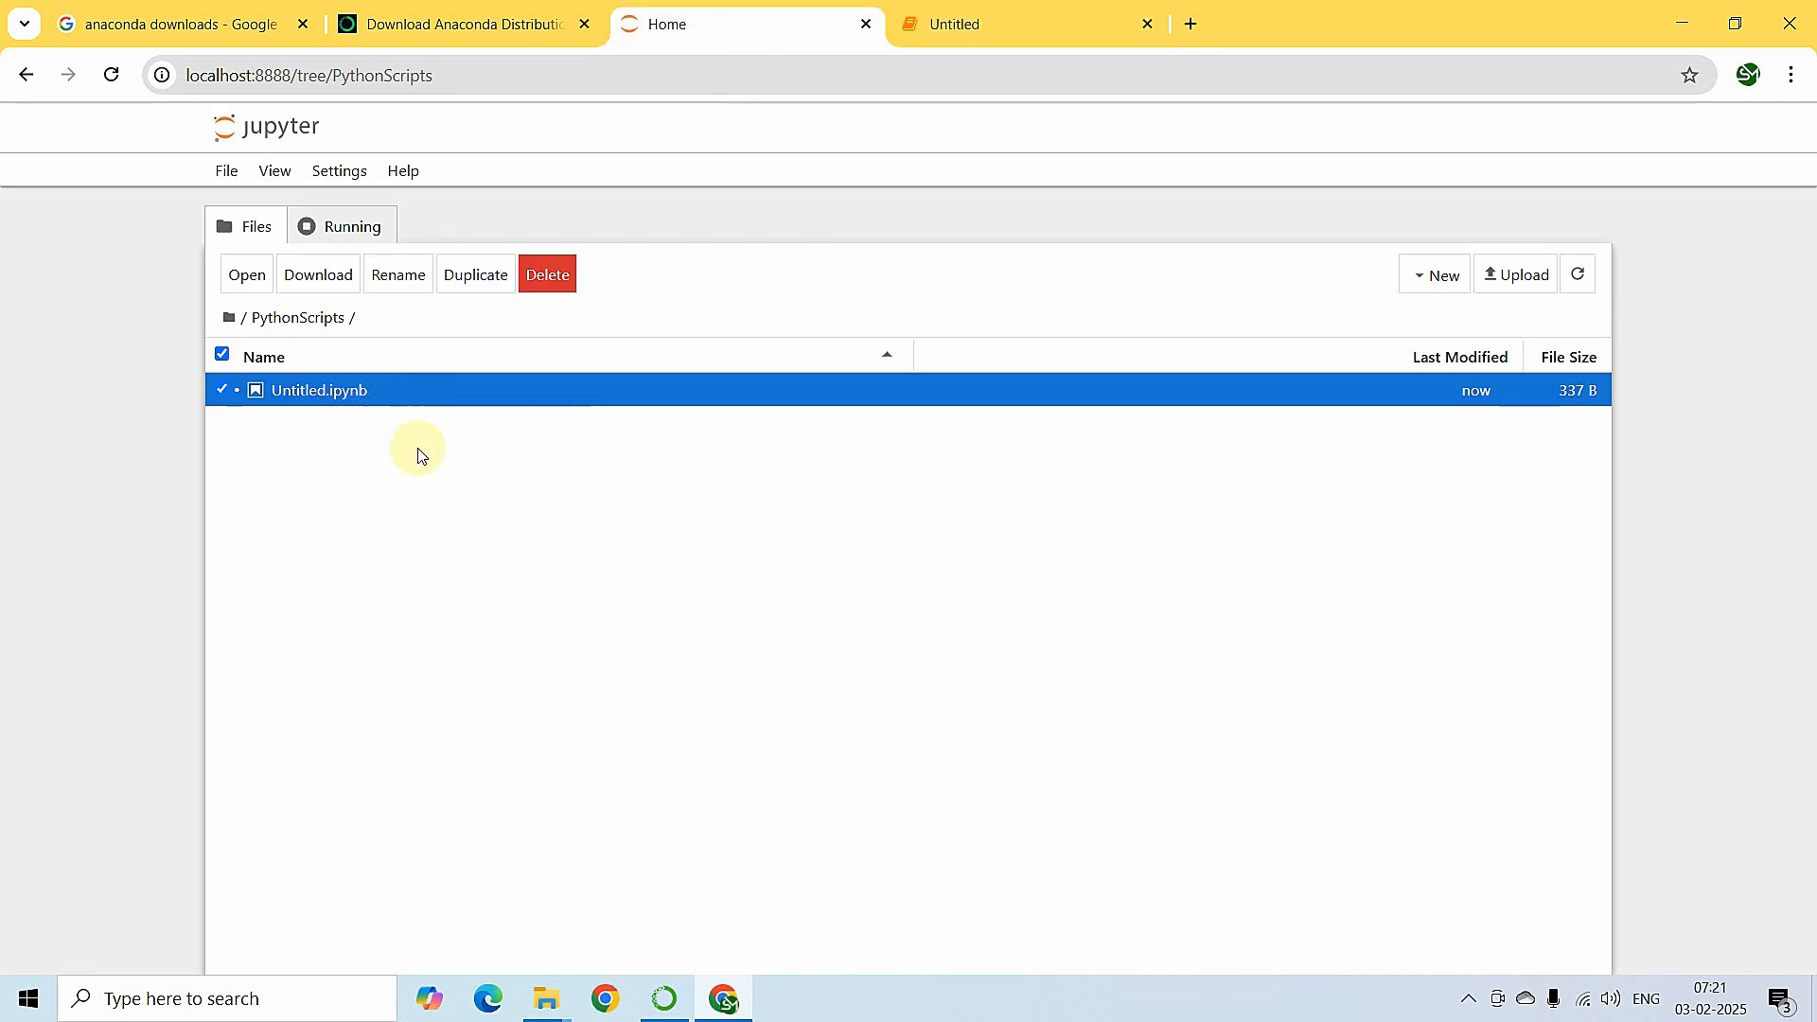
click(1026, 28)
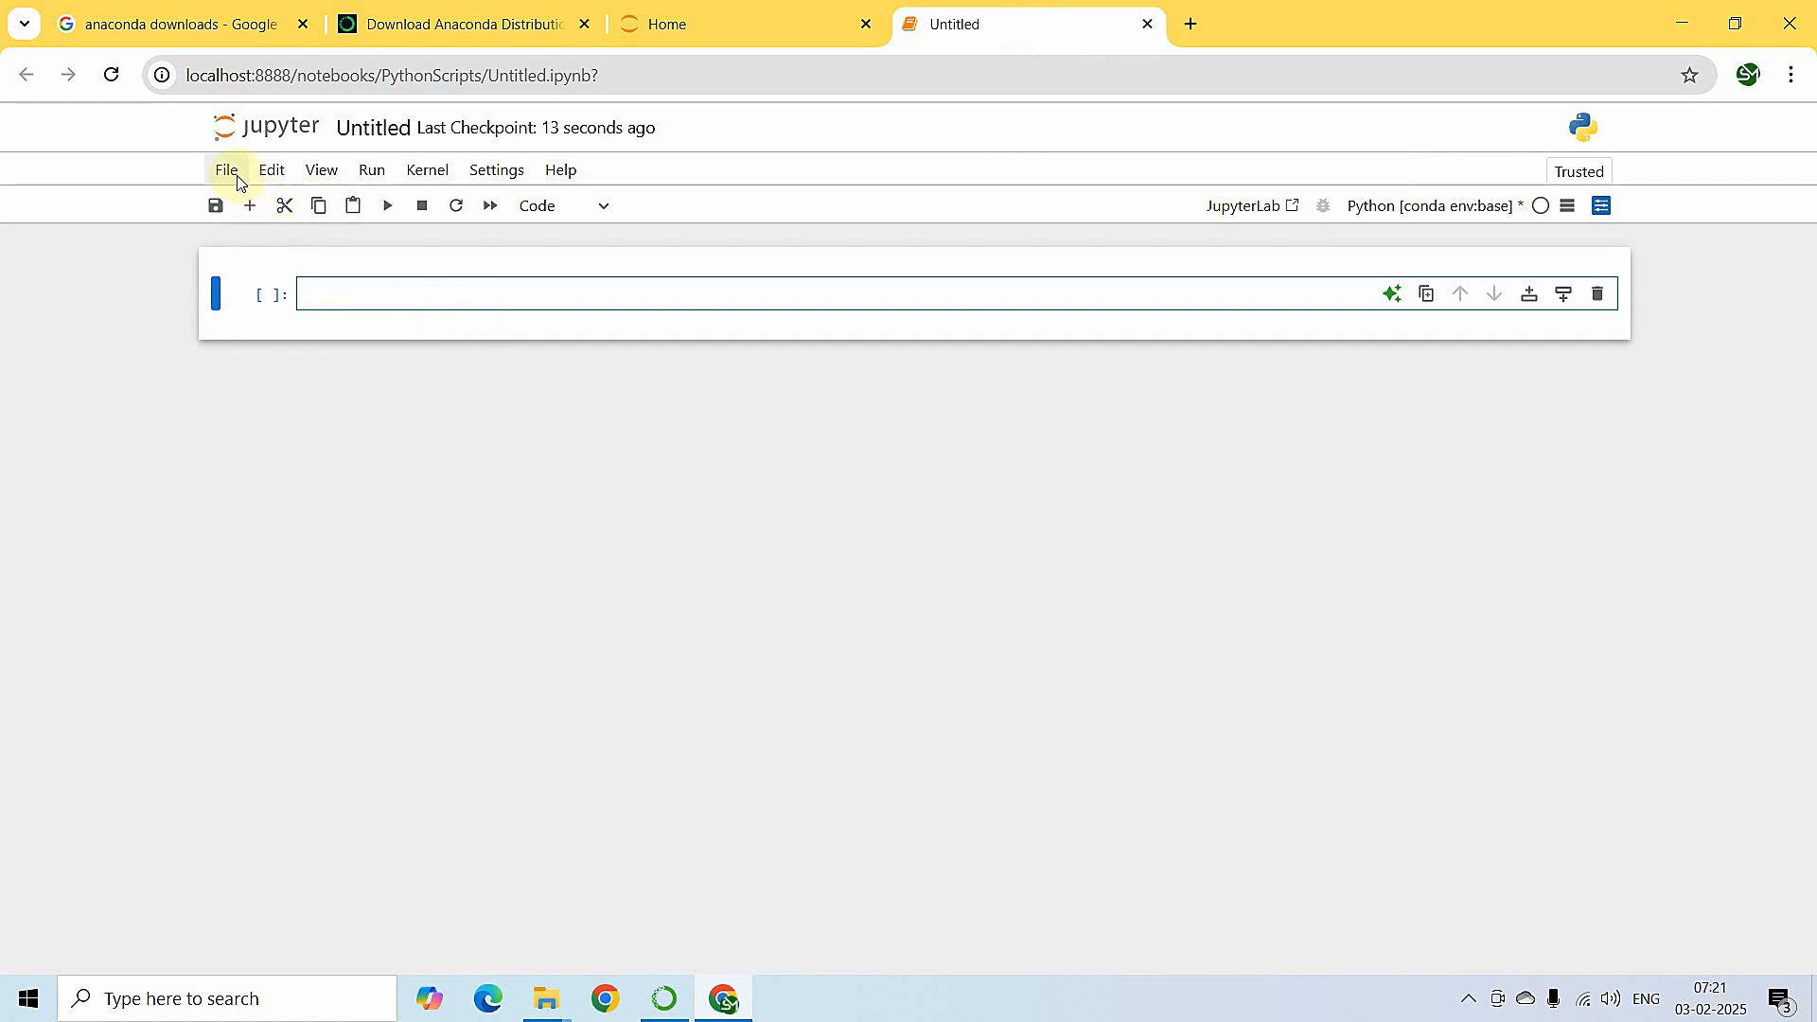
click(216, 205)
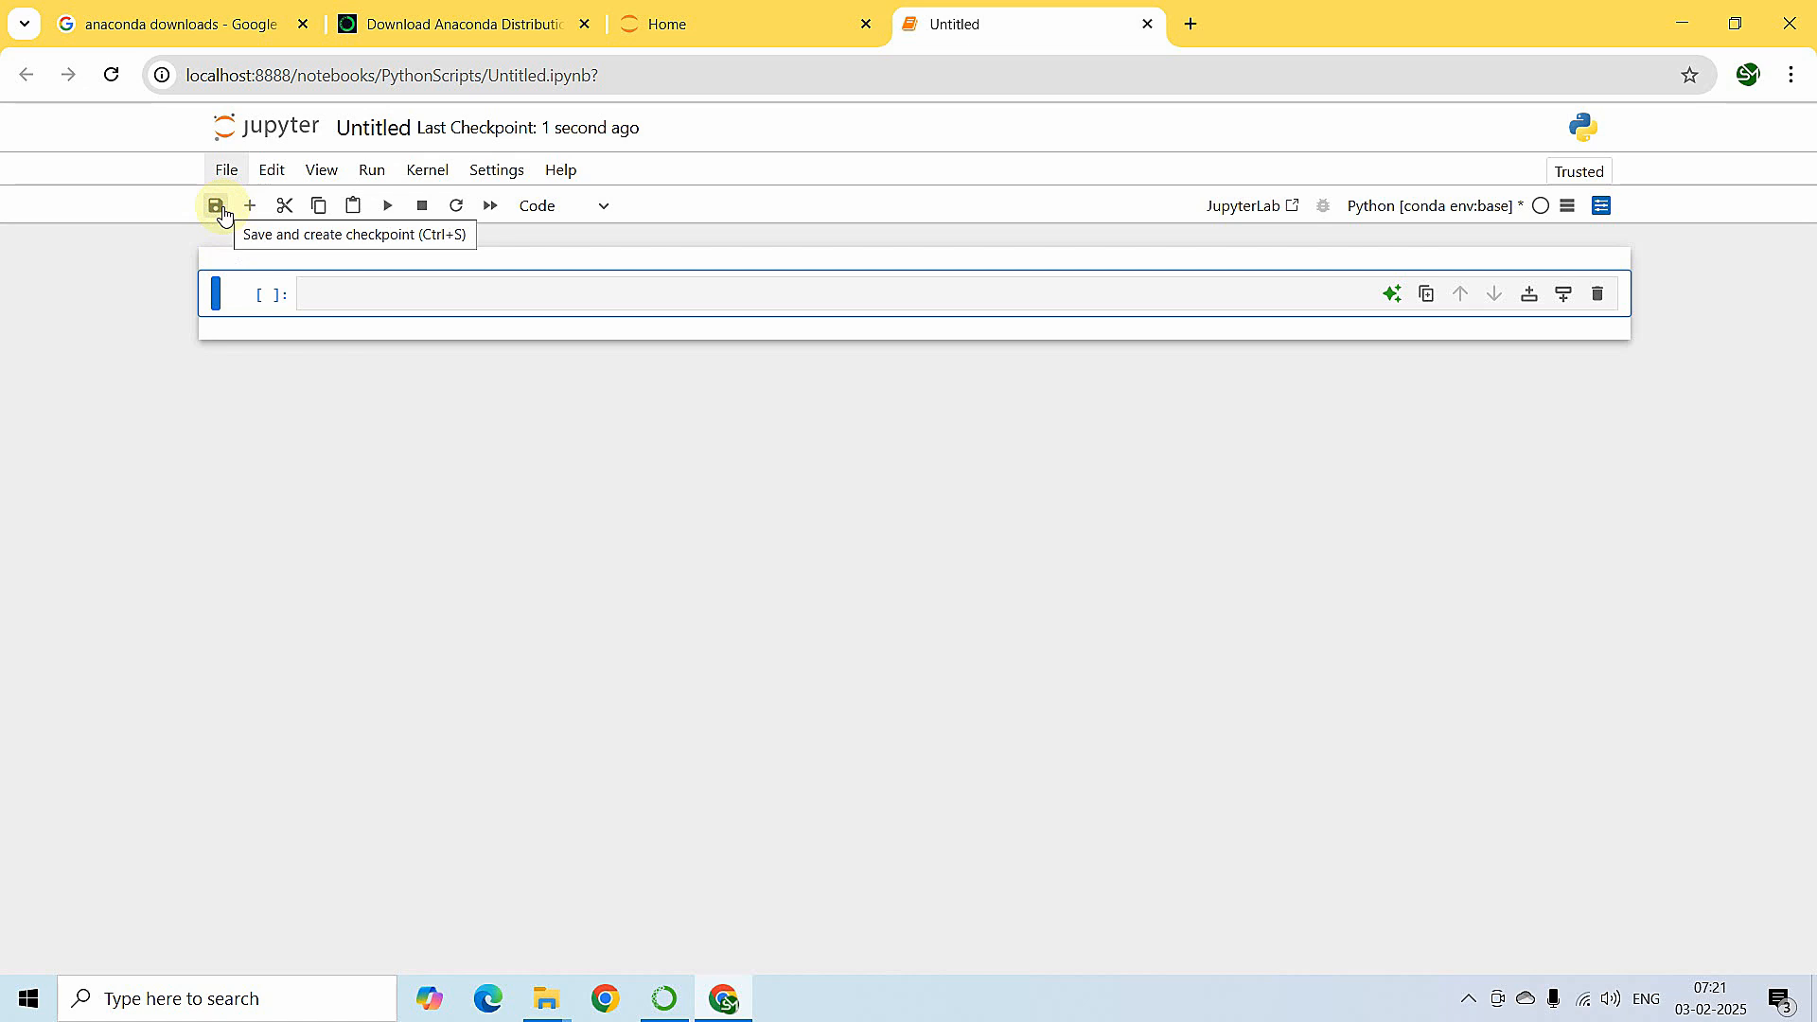
Enter 4+3 in the notebook's first cell and run the selected cell
click(344, 292)
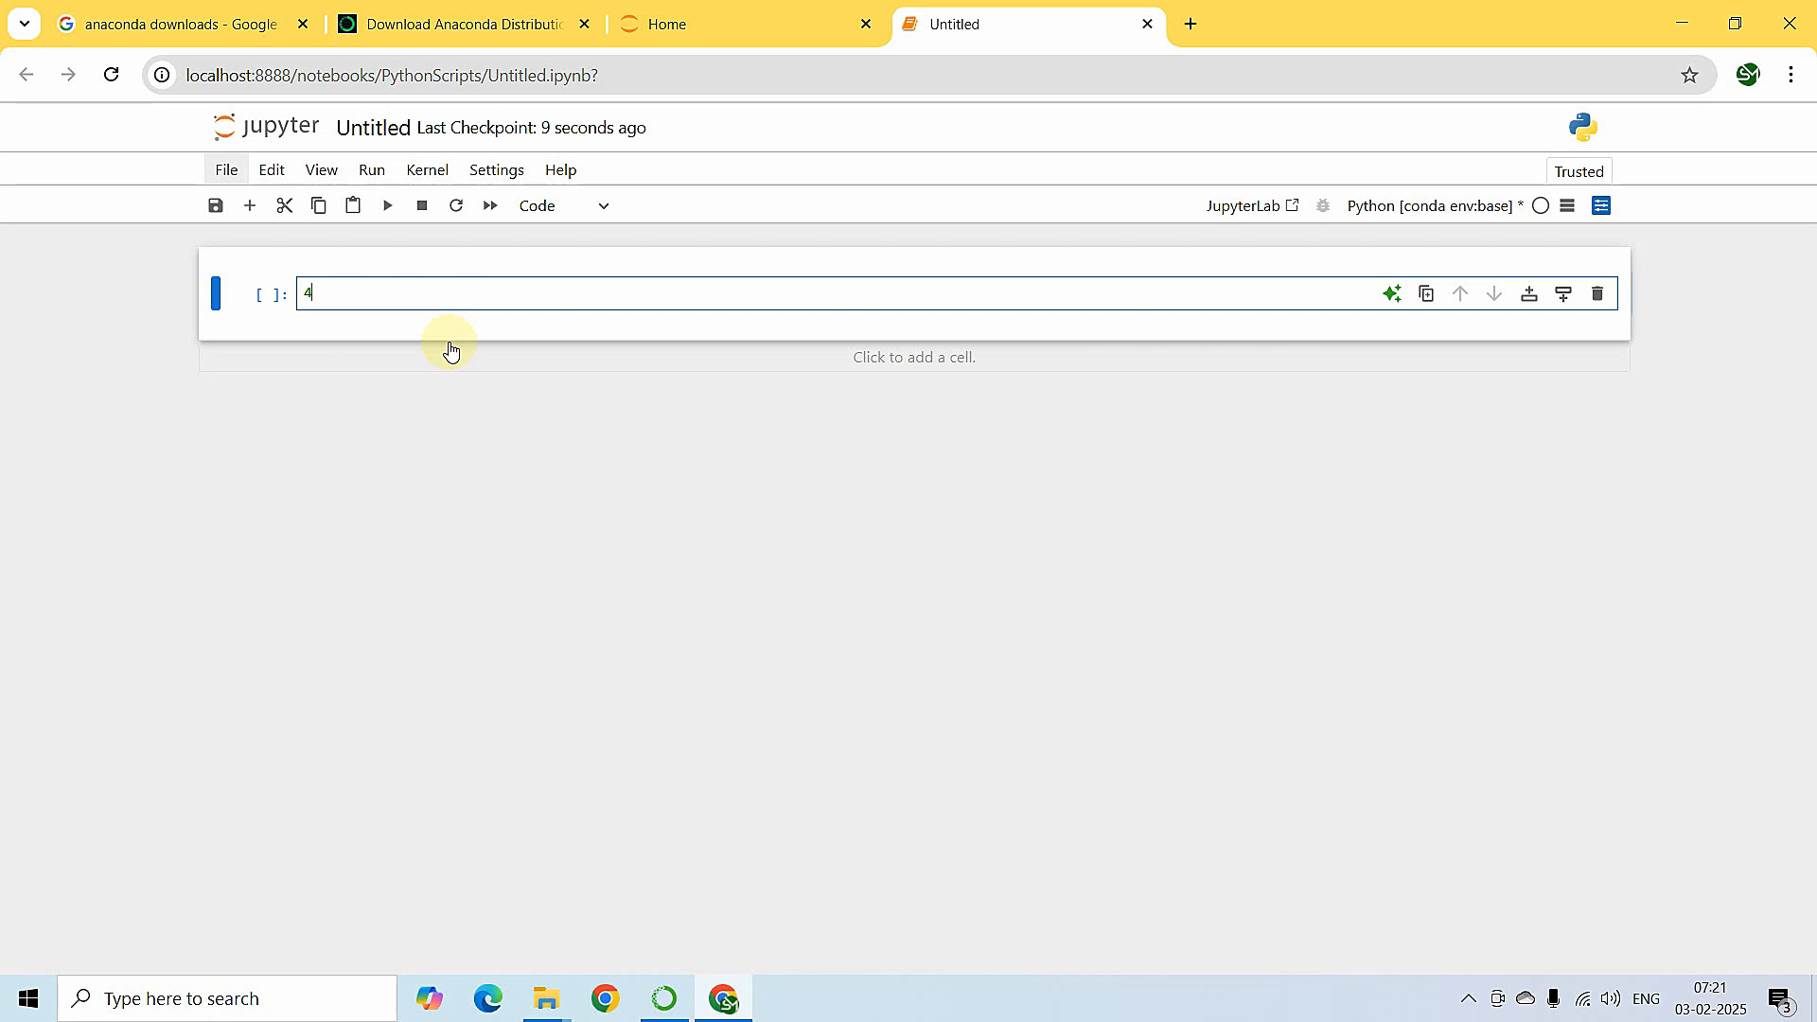
text(4+3)
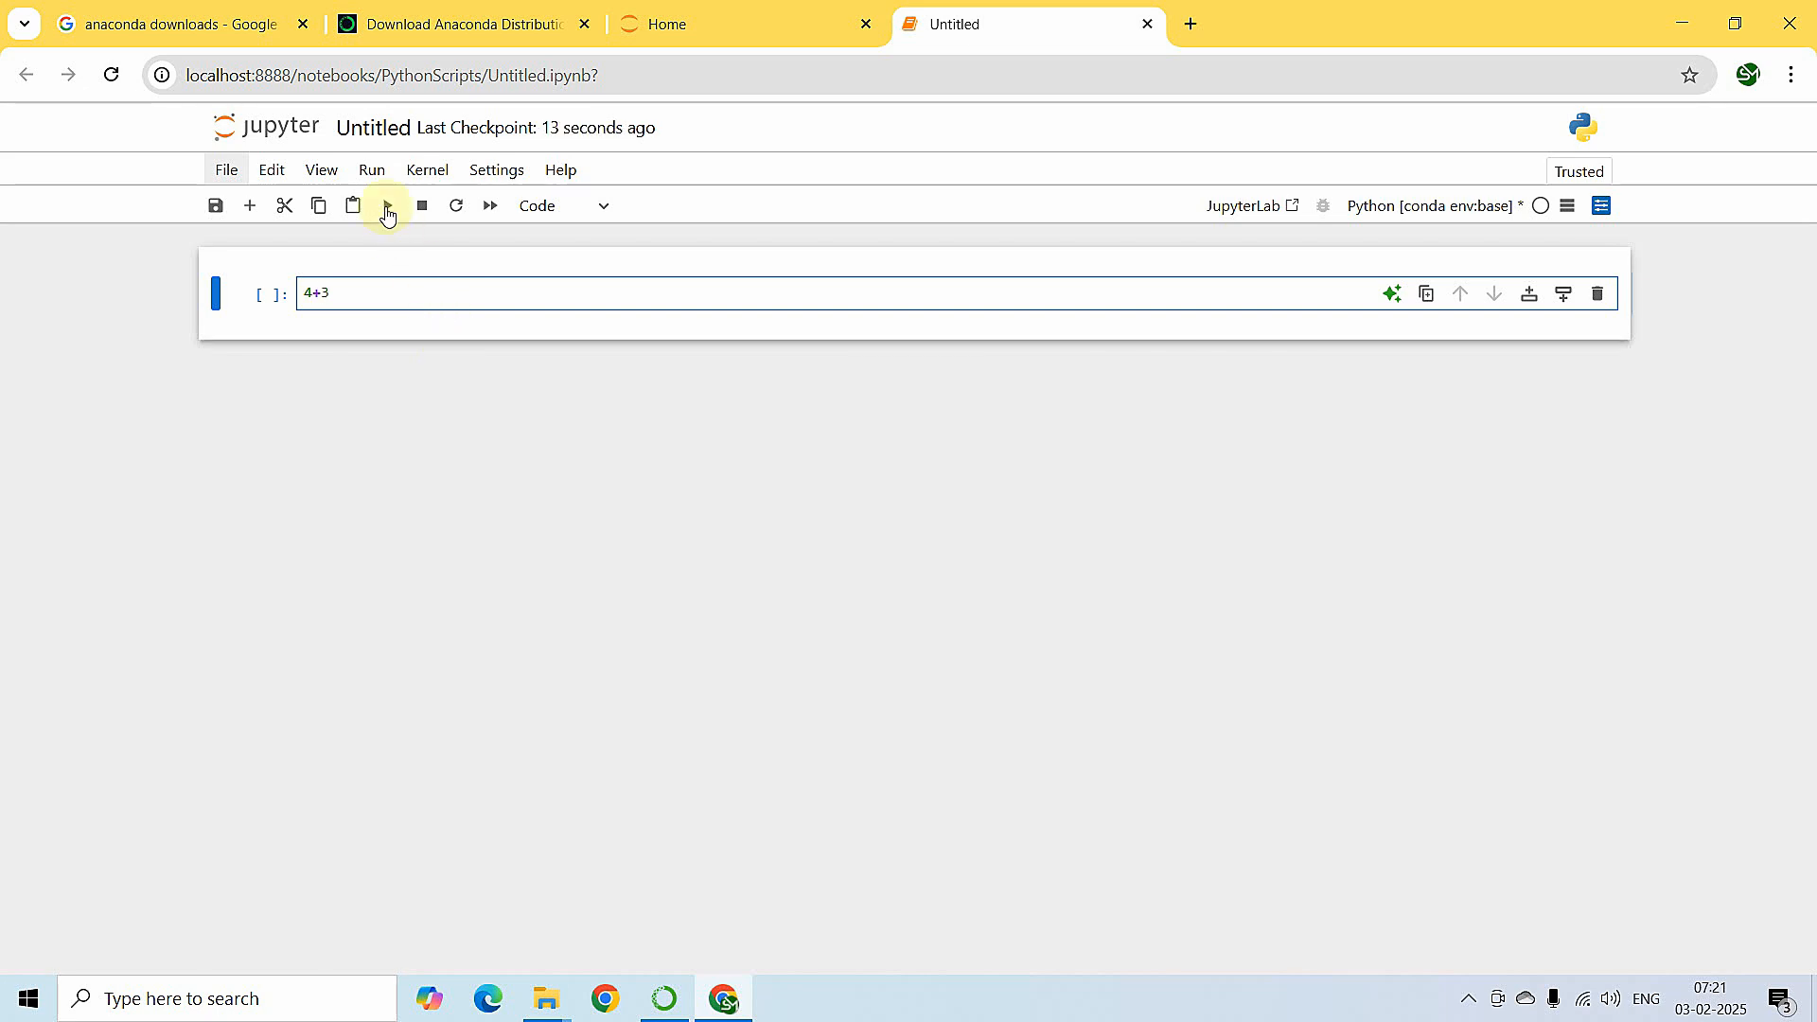
click(370, 170)
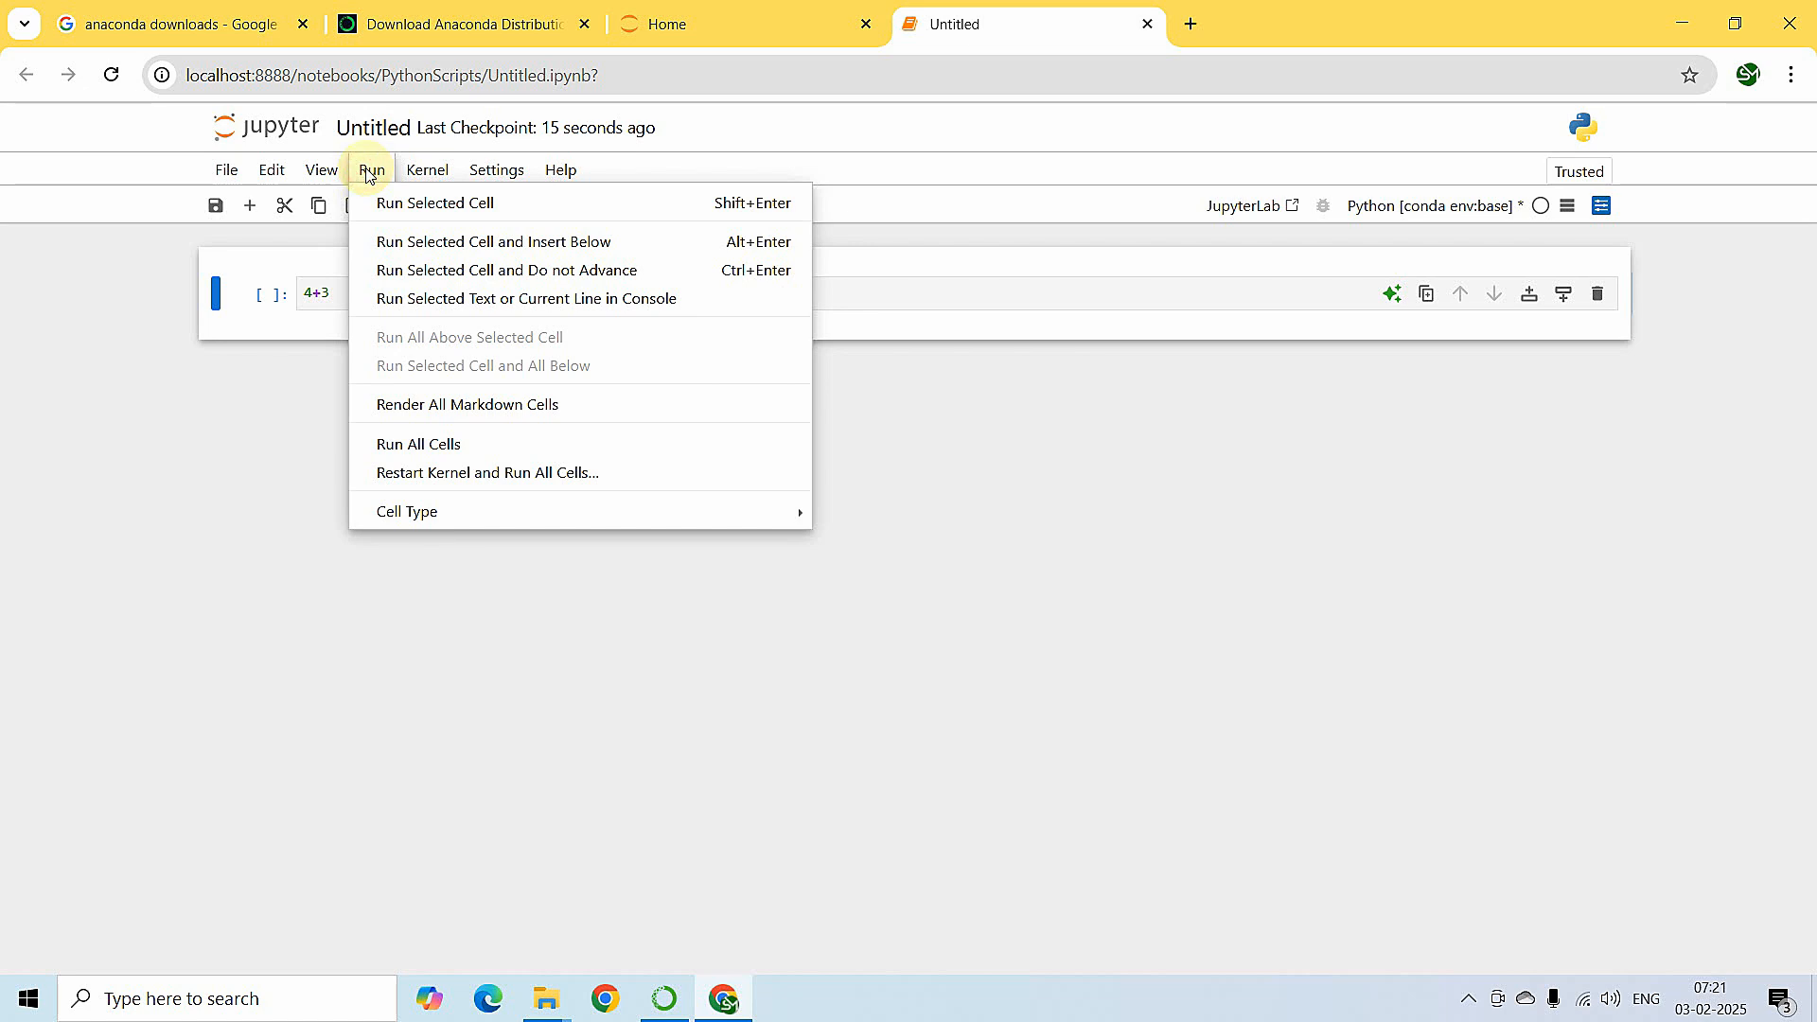
click(517, 210)
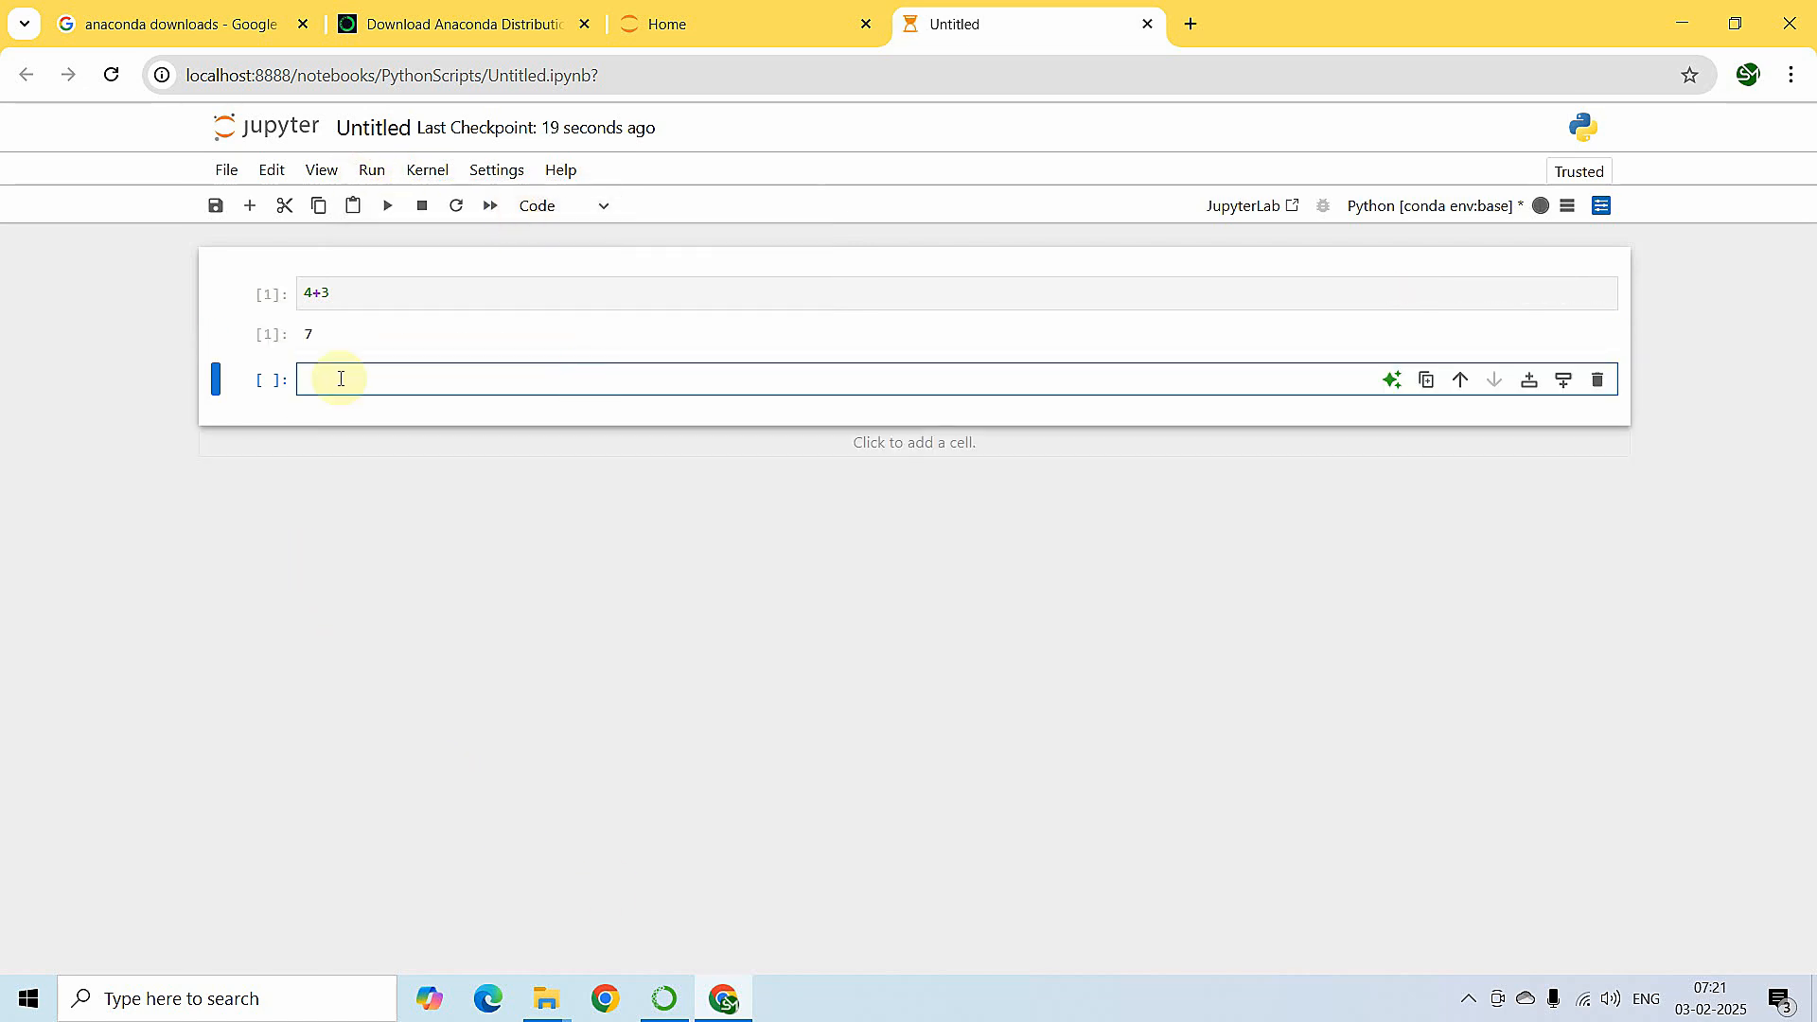
Examine the 4+3 cell and its output, and check the notebook's entry in the PythonScripts file list
click(338, 333)
triple_click(353, 292)
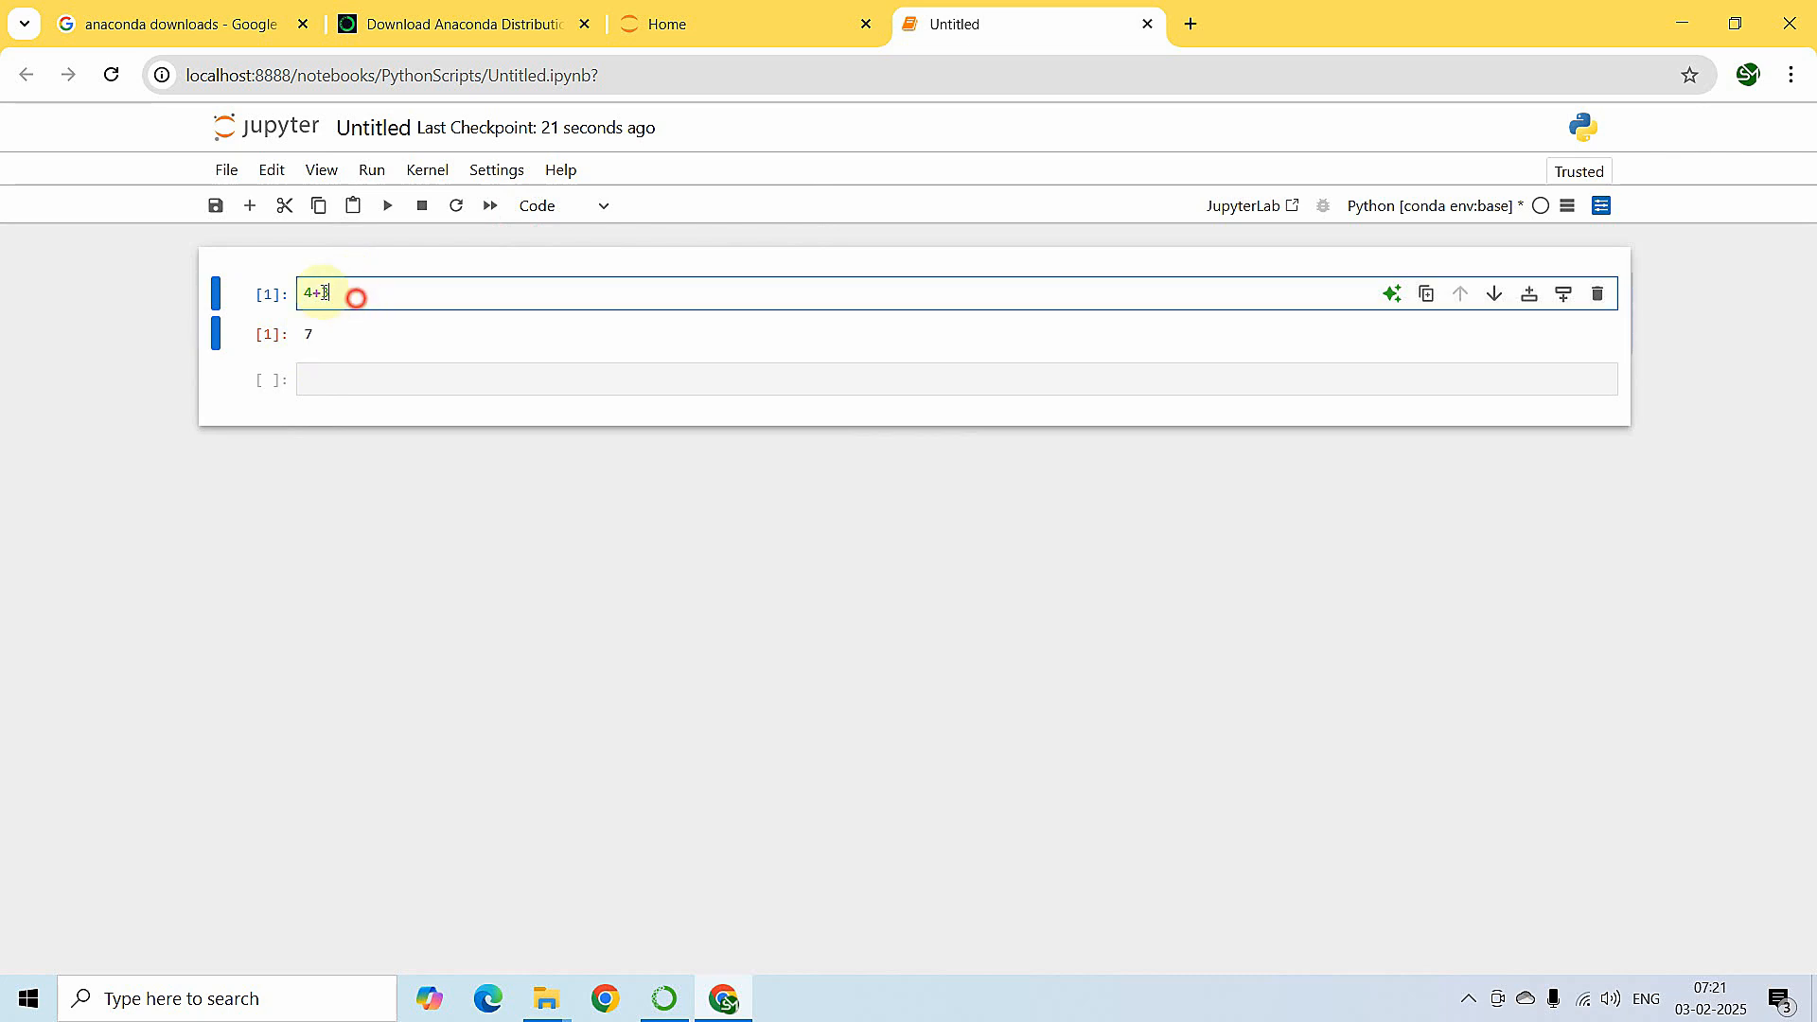
double_click(316, 339)
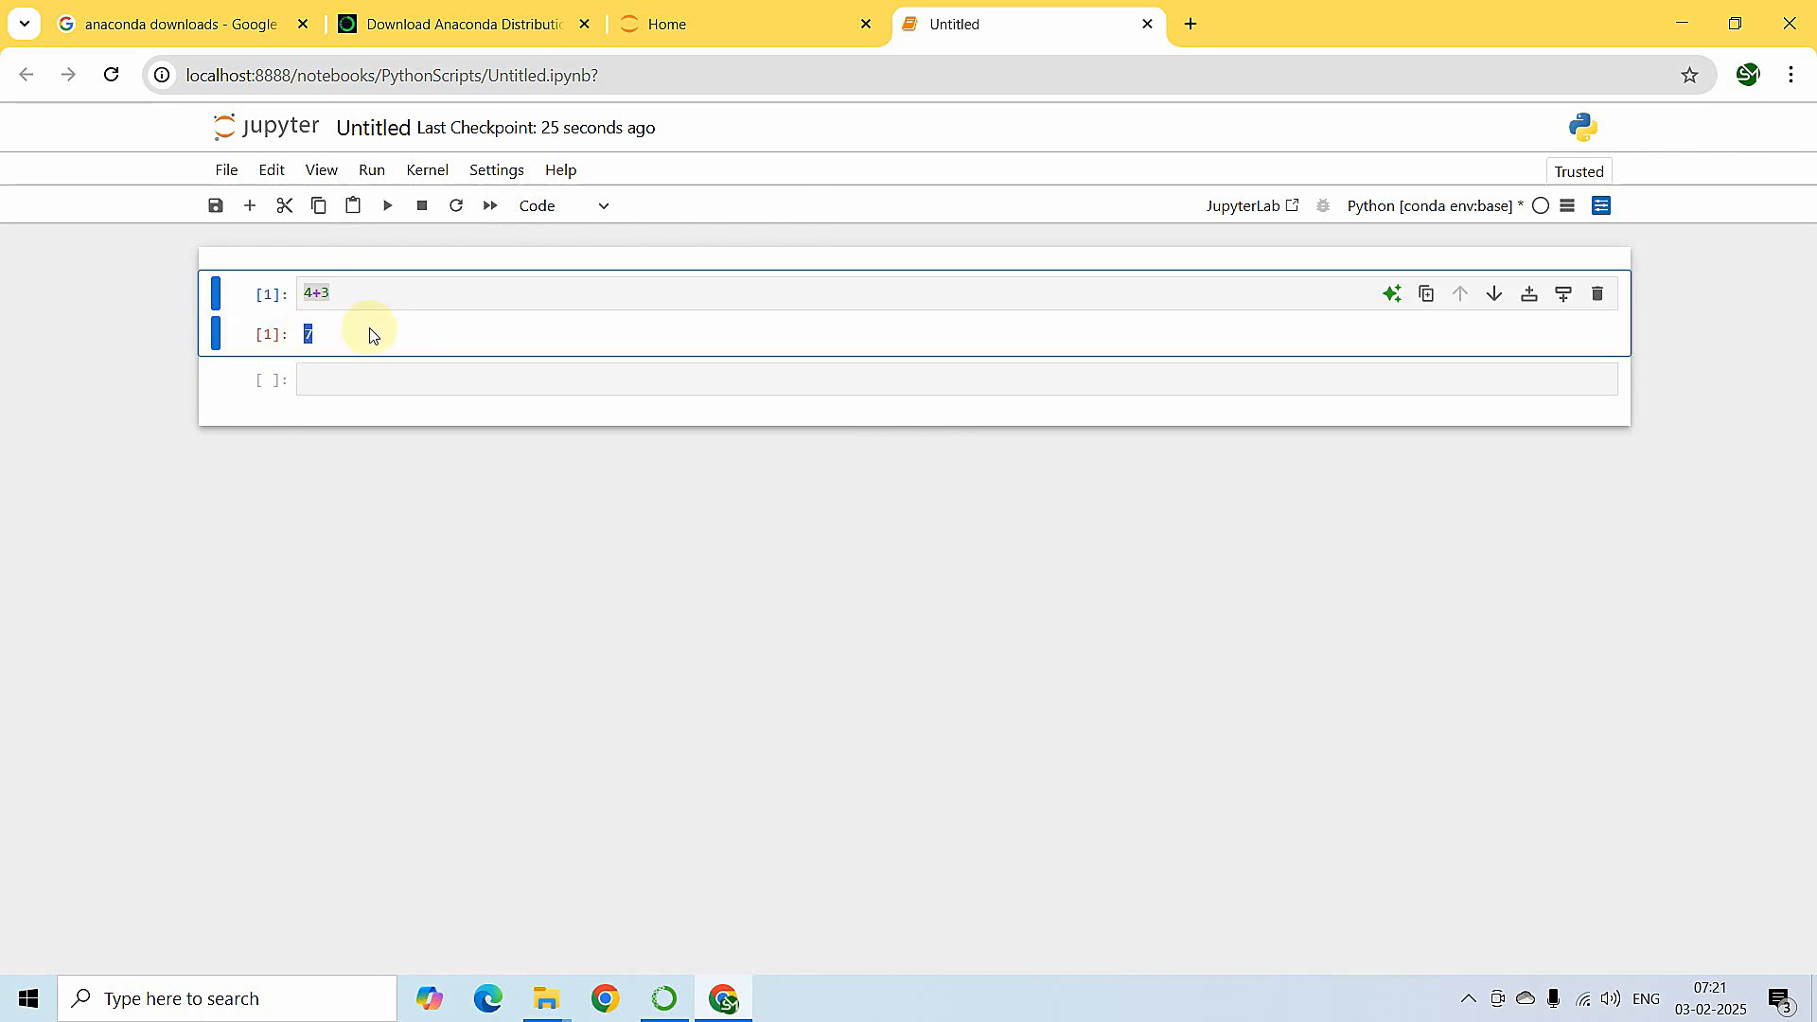
click(344, 295)
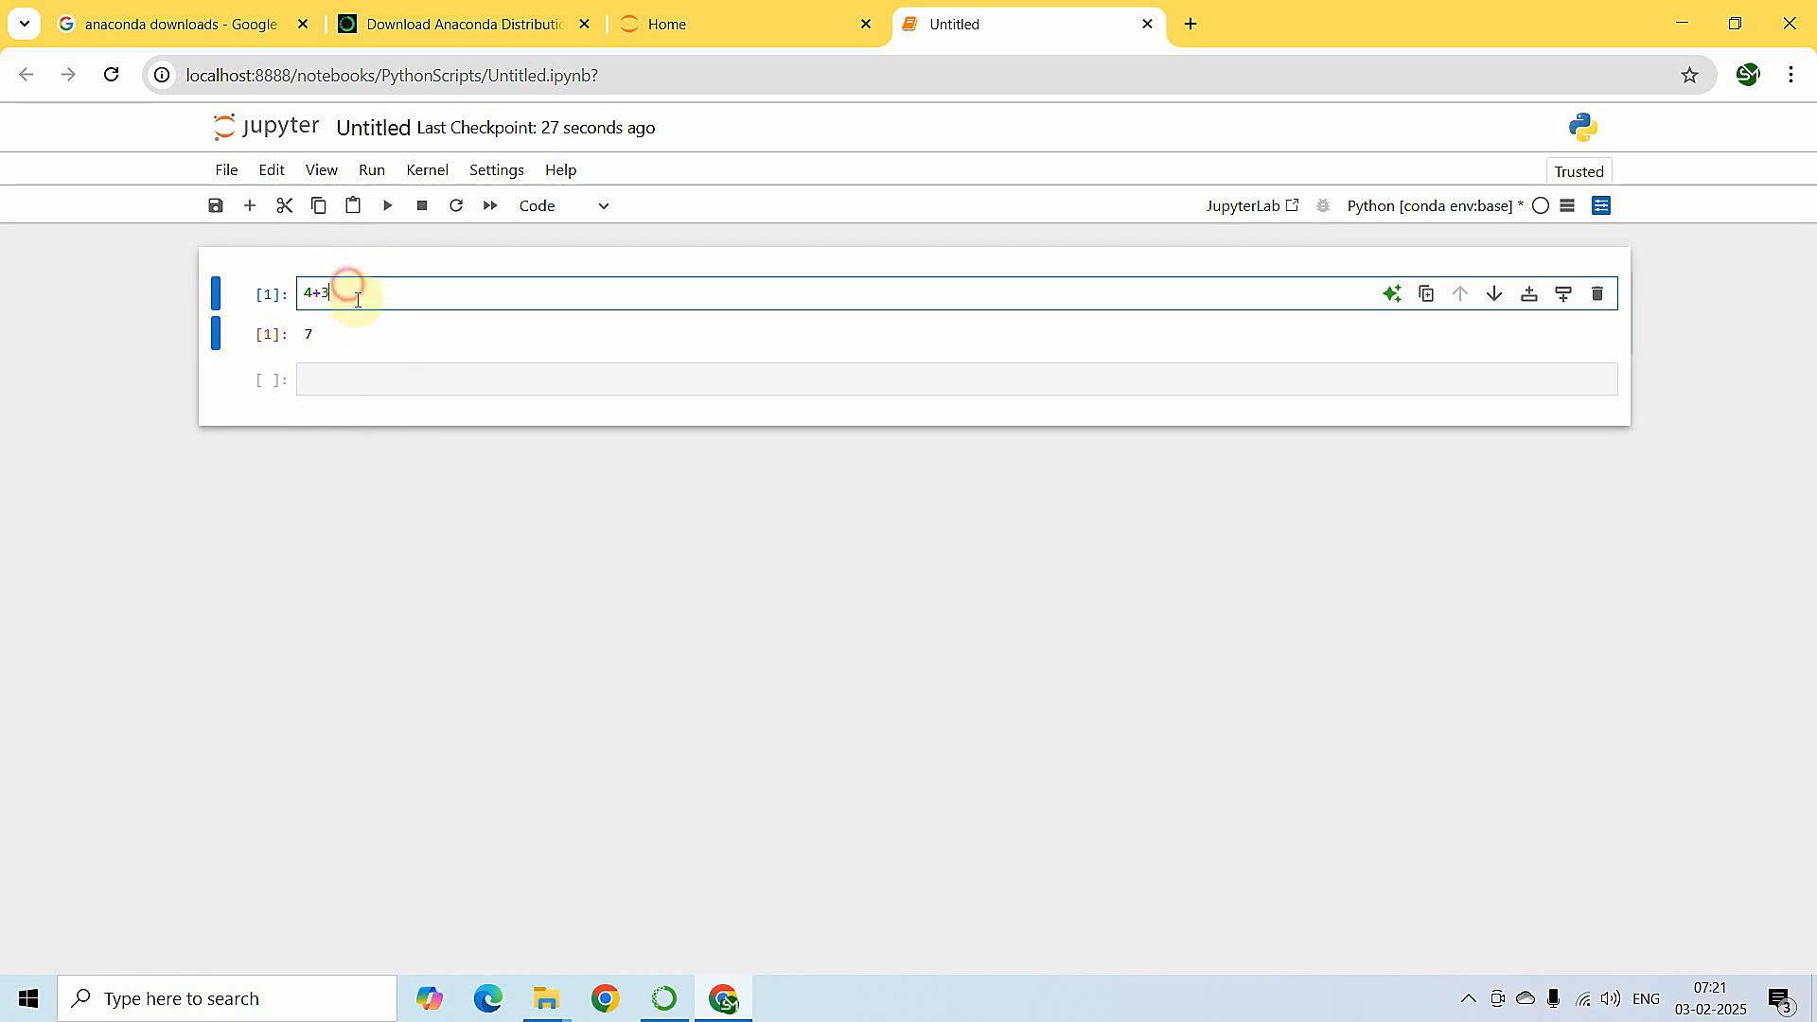
drag(344, 295, 293, 293)
click(343, 328)
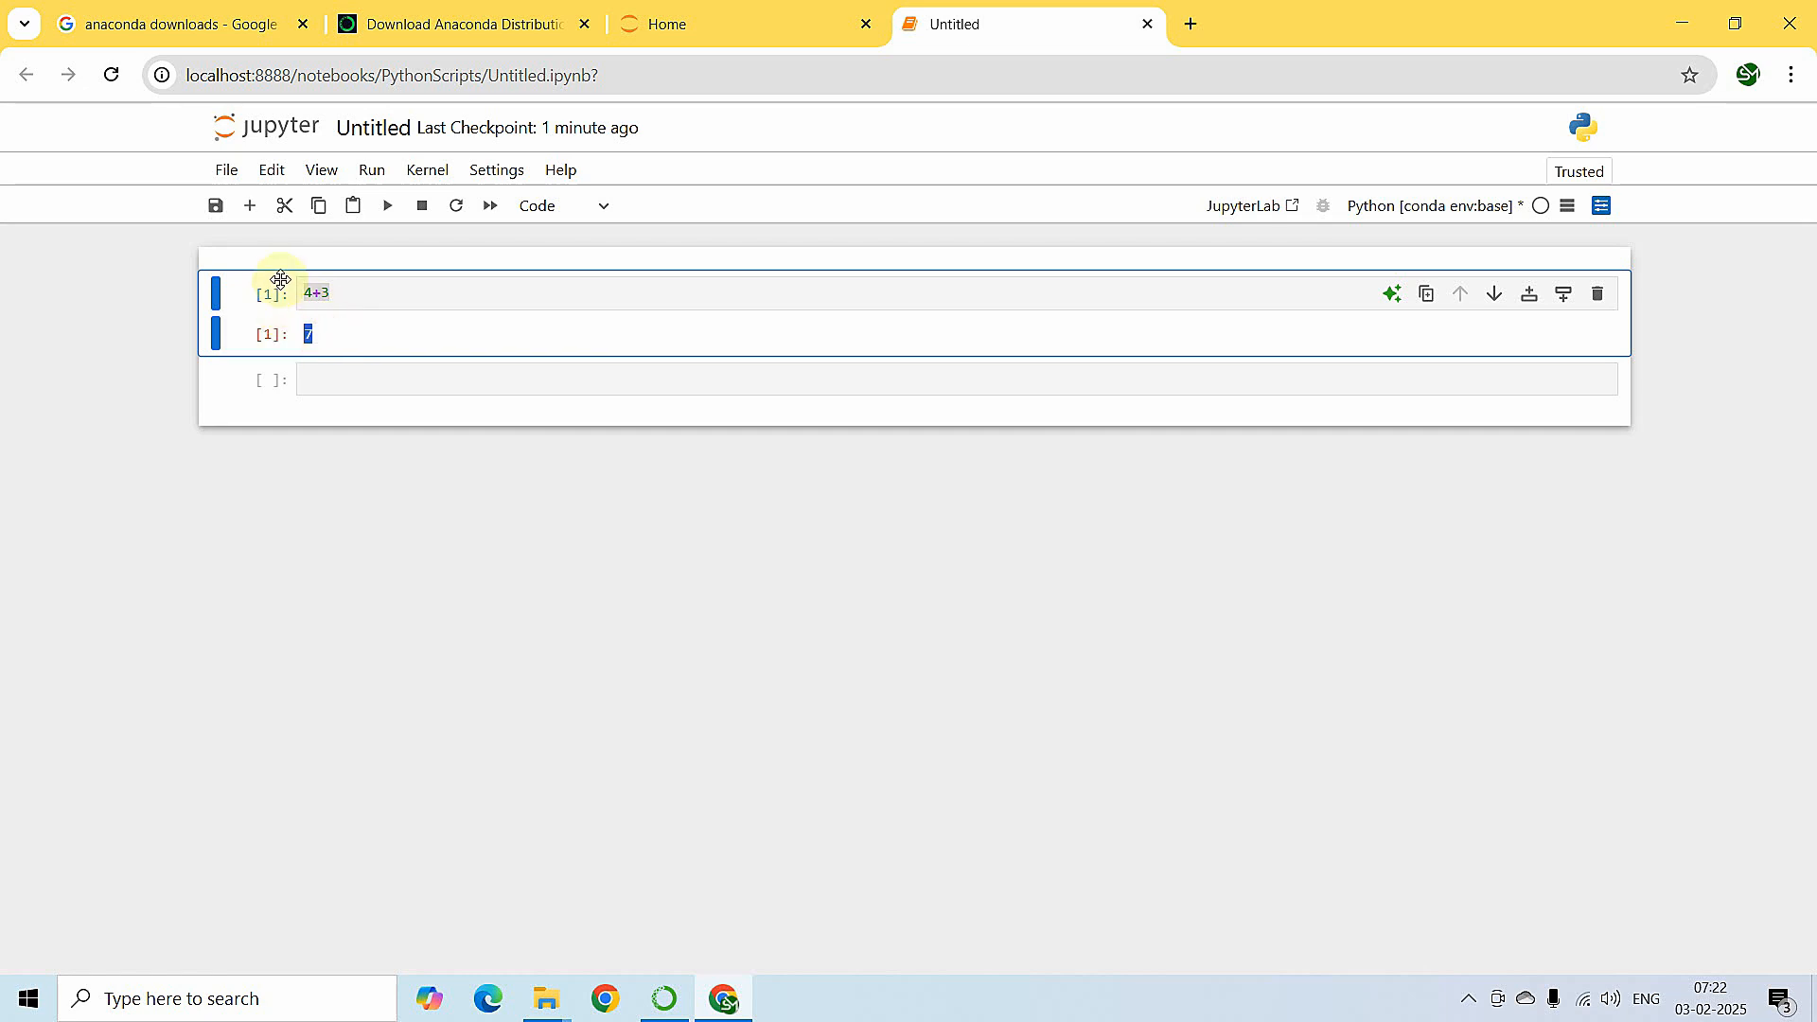
click(319, 289)
click(341, 332)
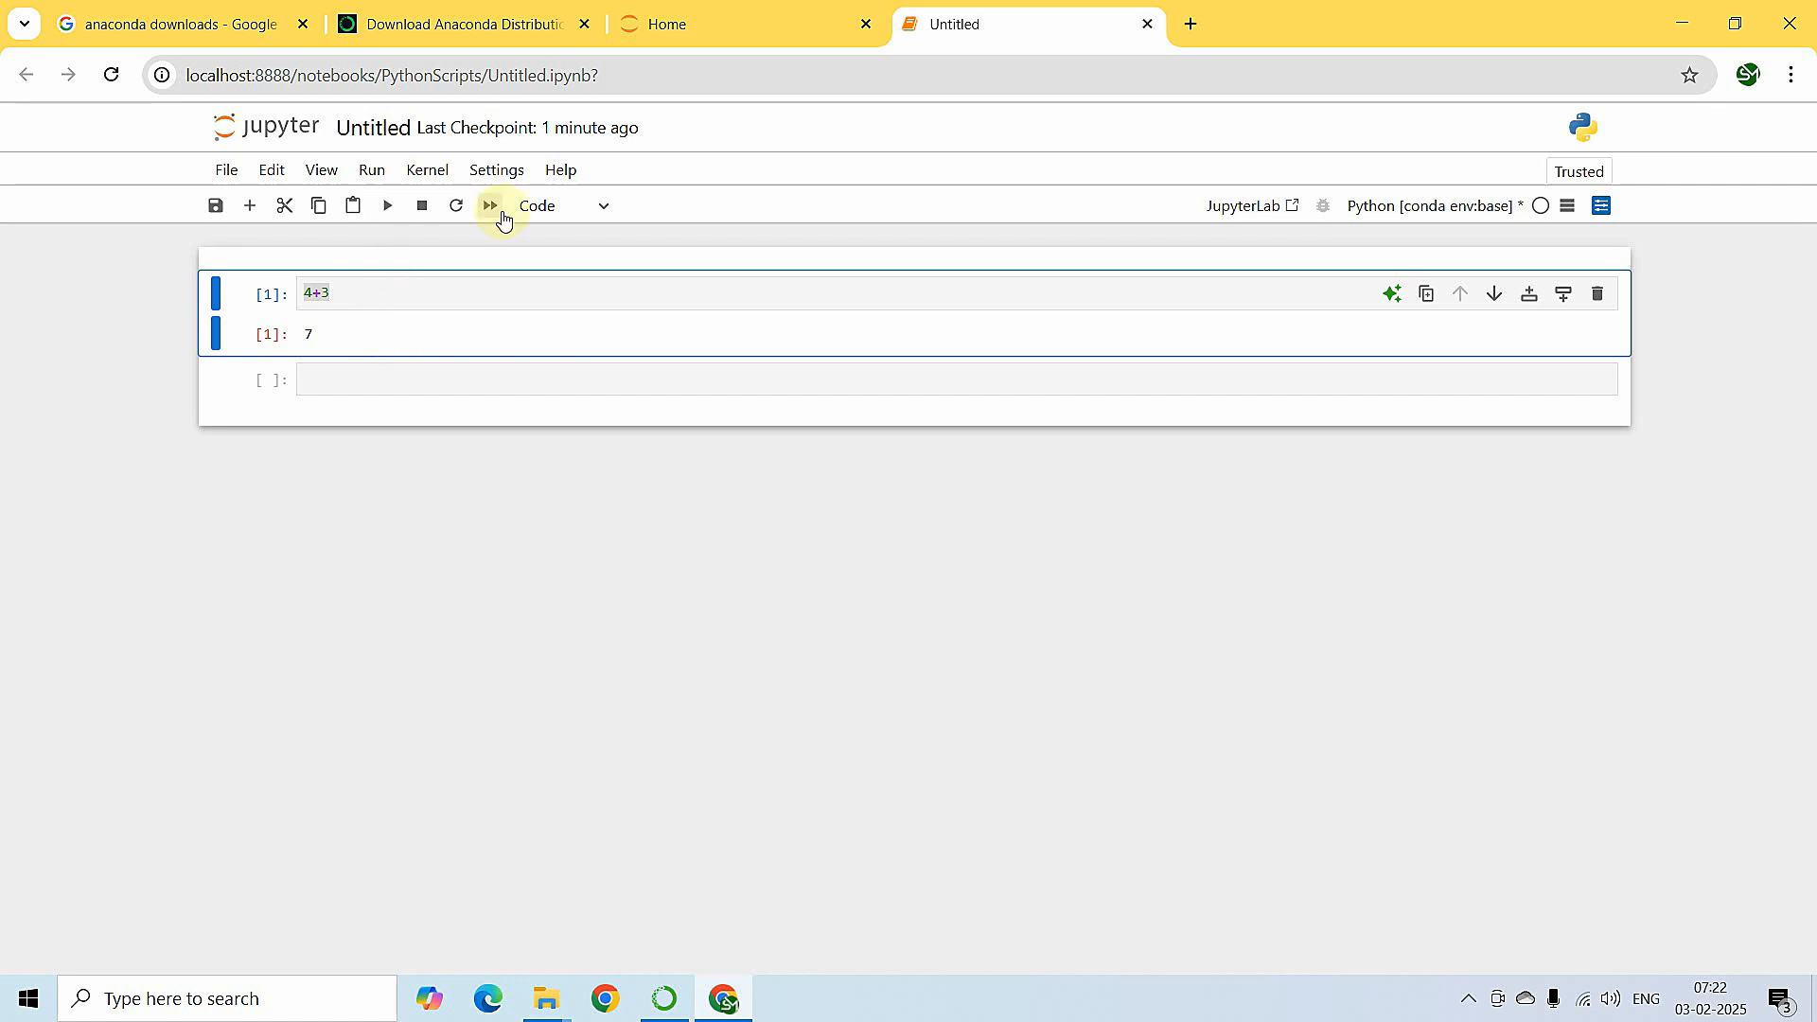
click(671, 19)
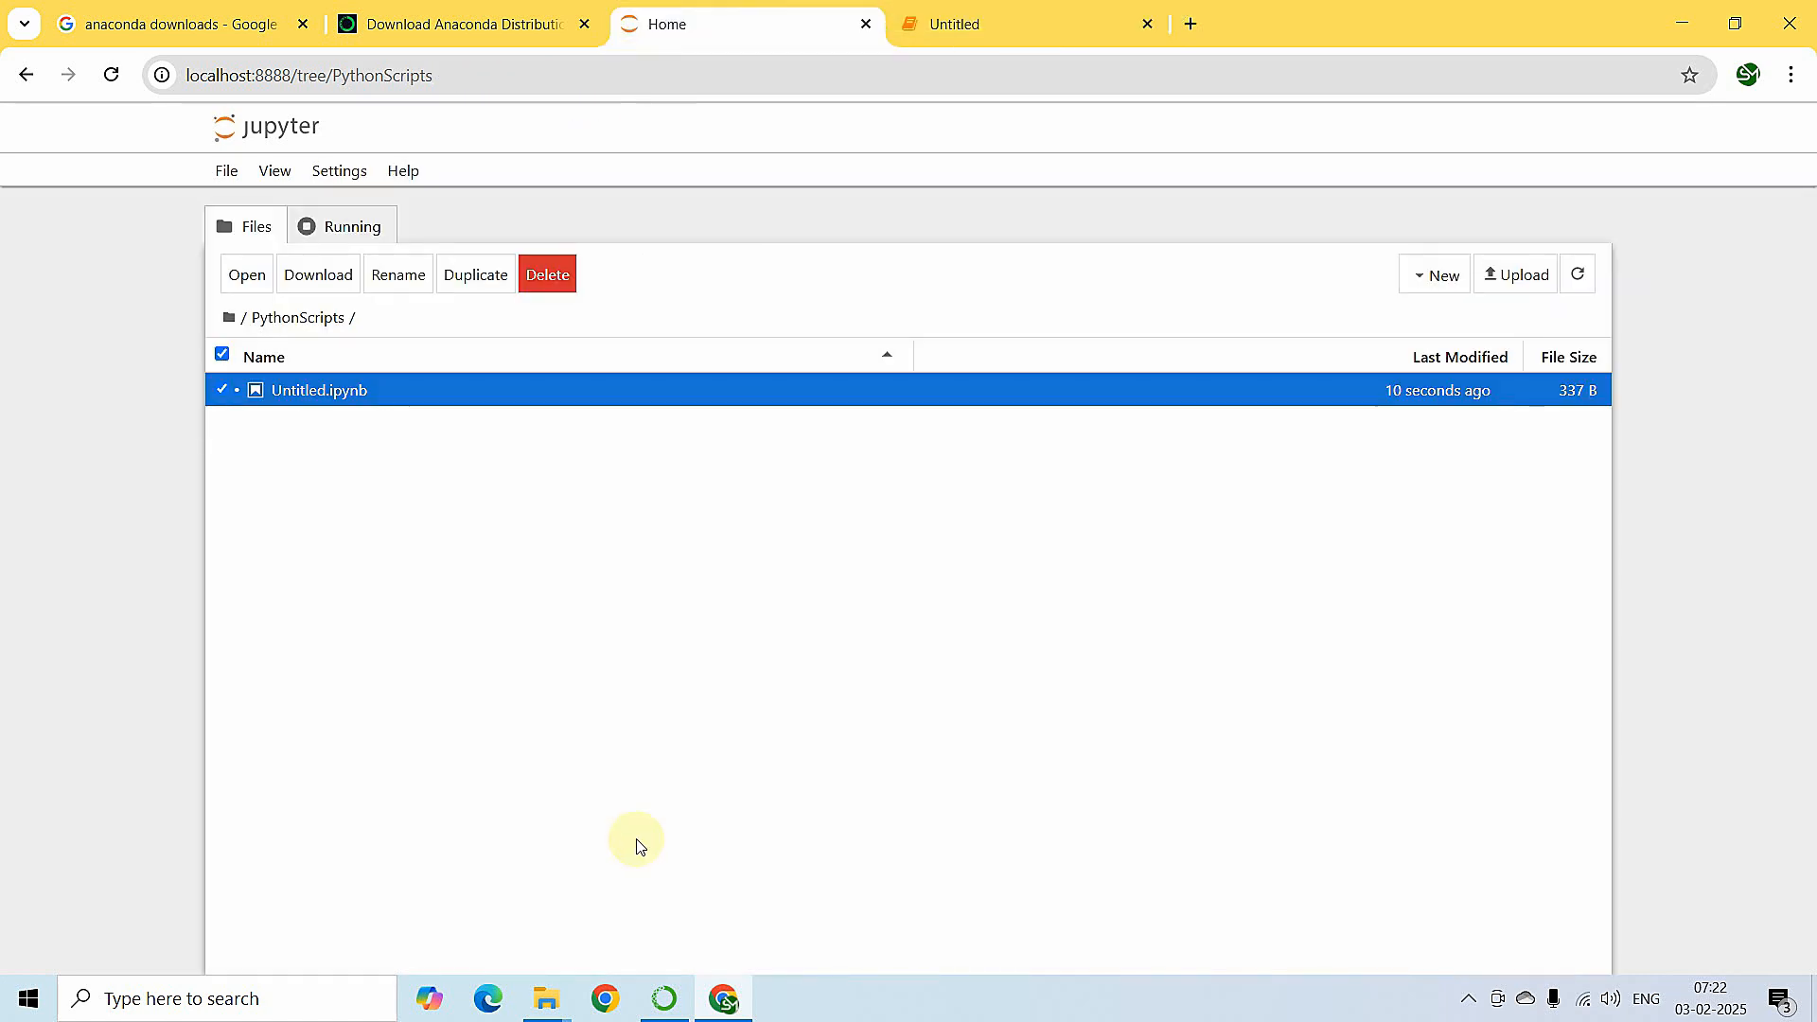
click(970, 27)
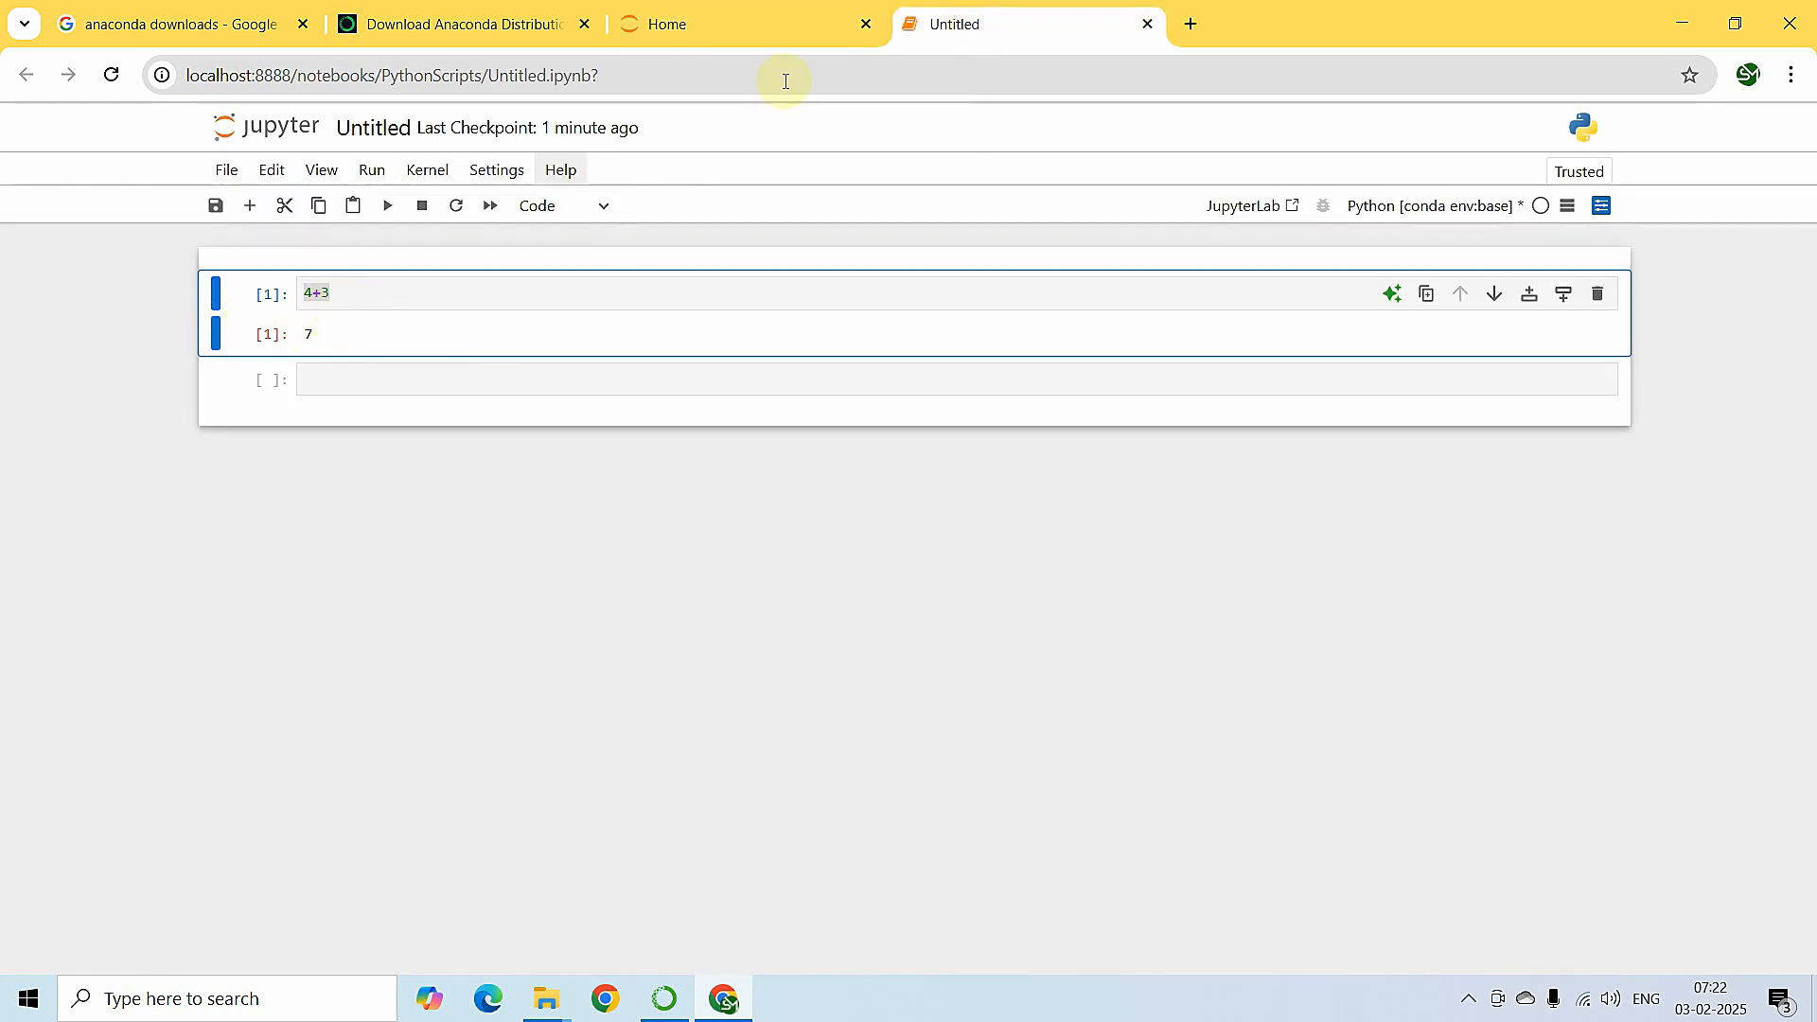
Rename the Untitled.ipynb notebook in the PythonScripts file list to Py1.ipynb
click(758, 33)
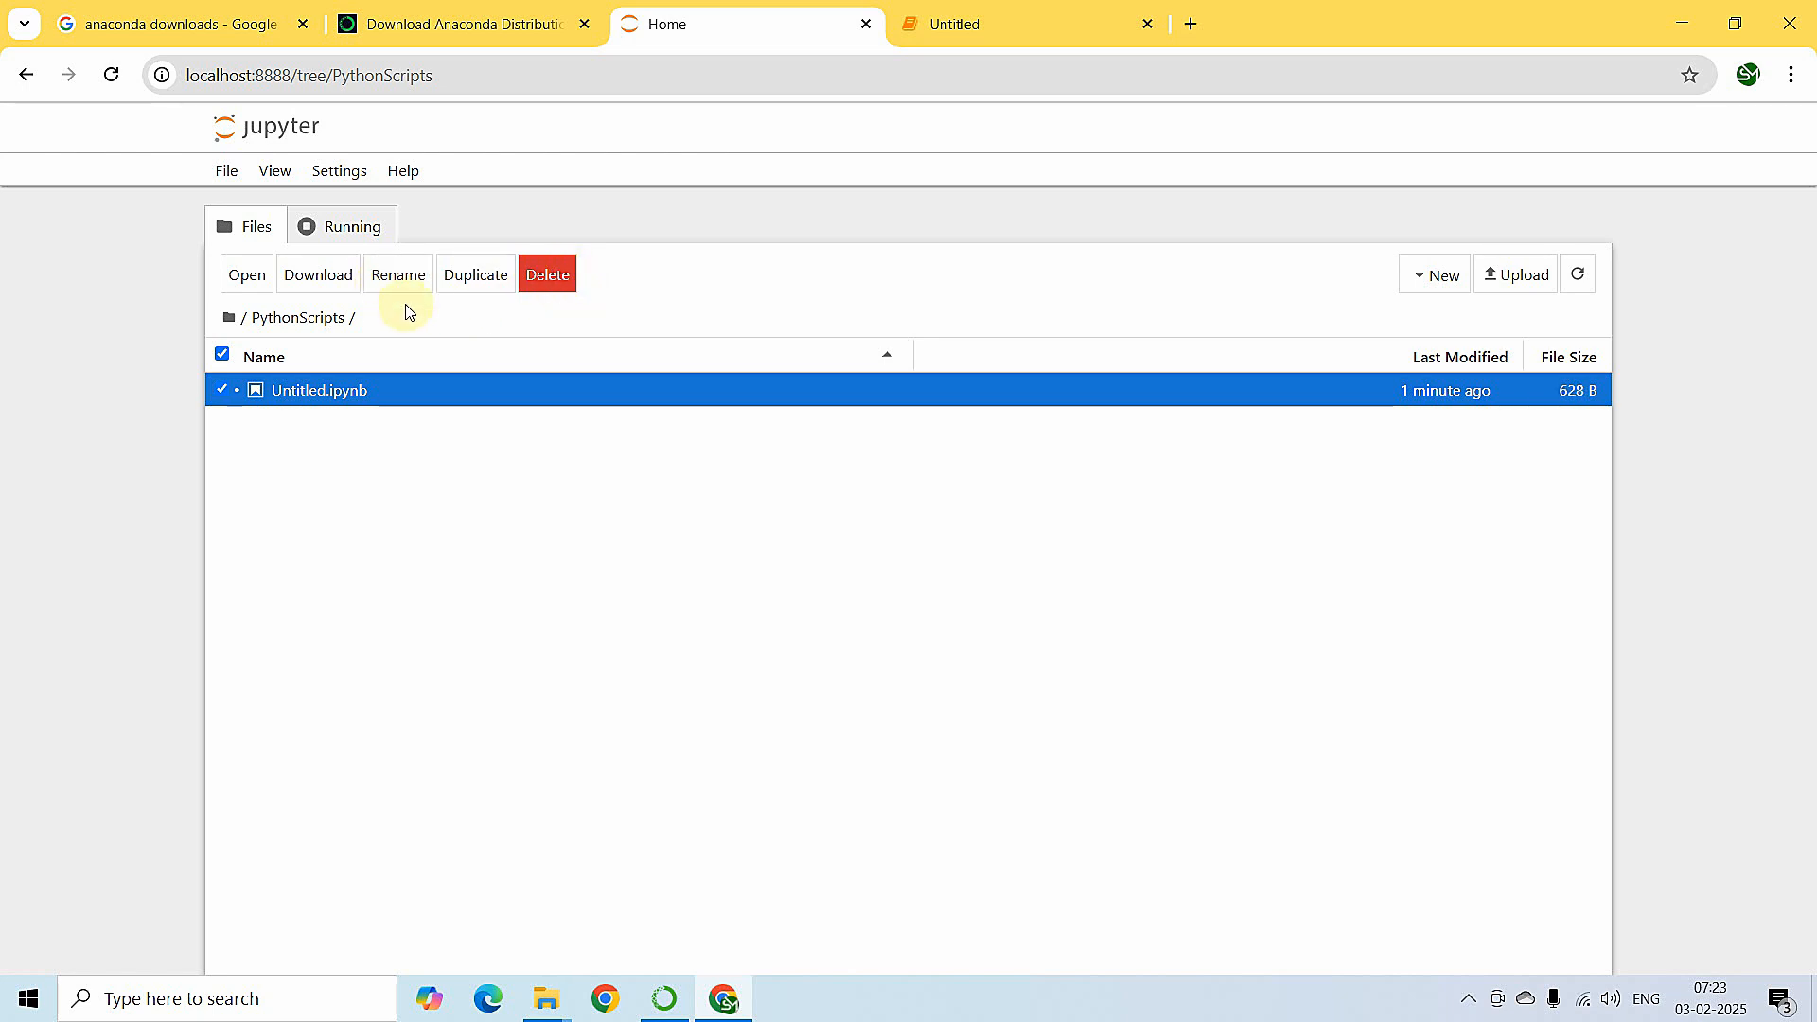
click(396, 282)
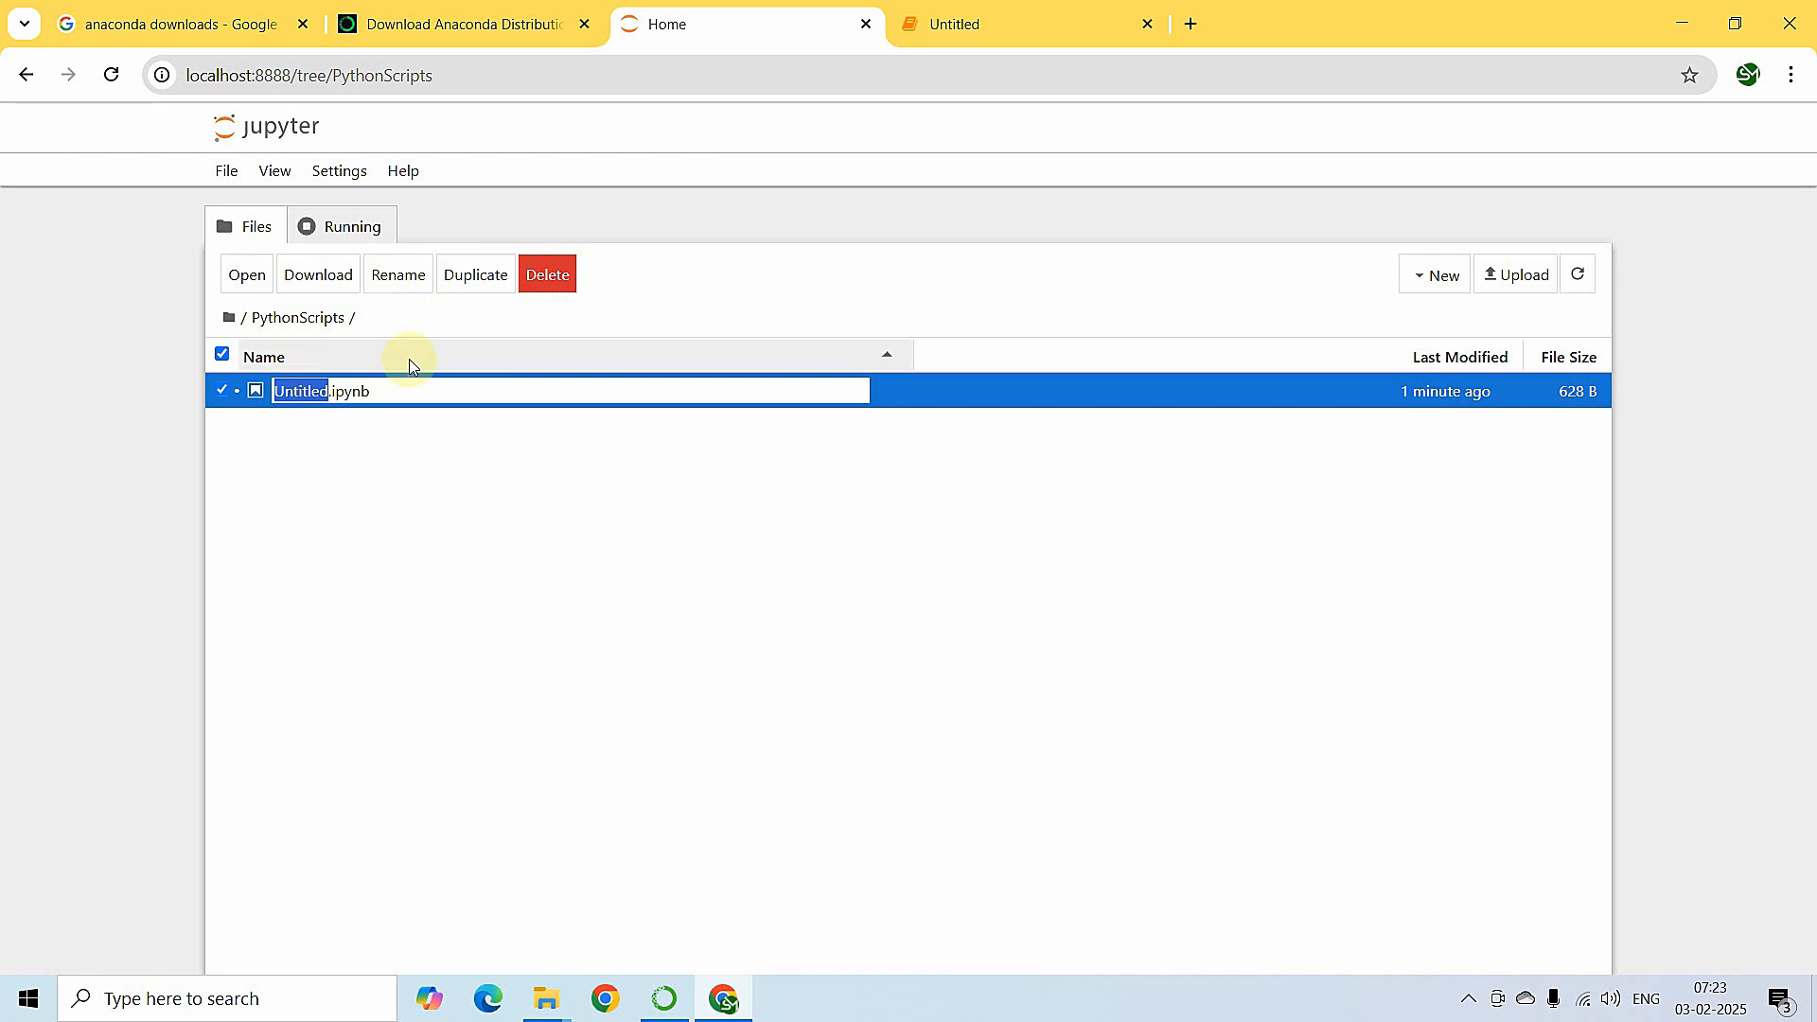
text(P)
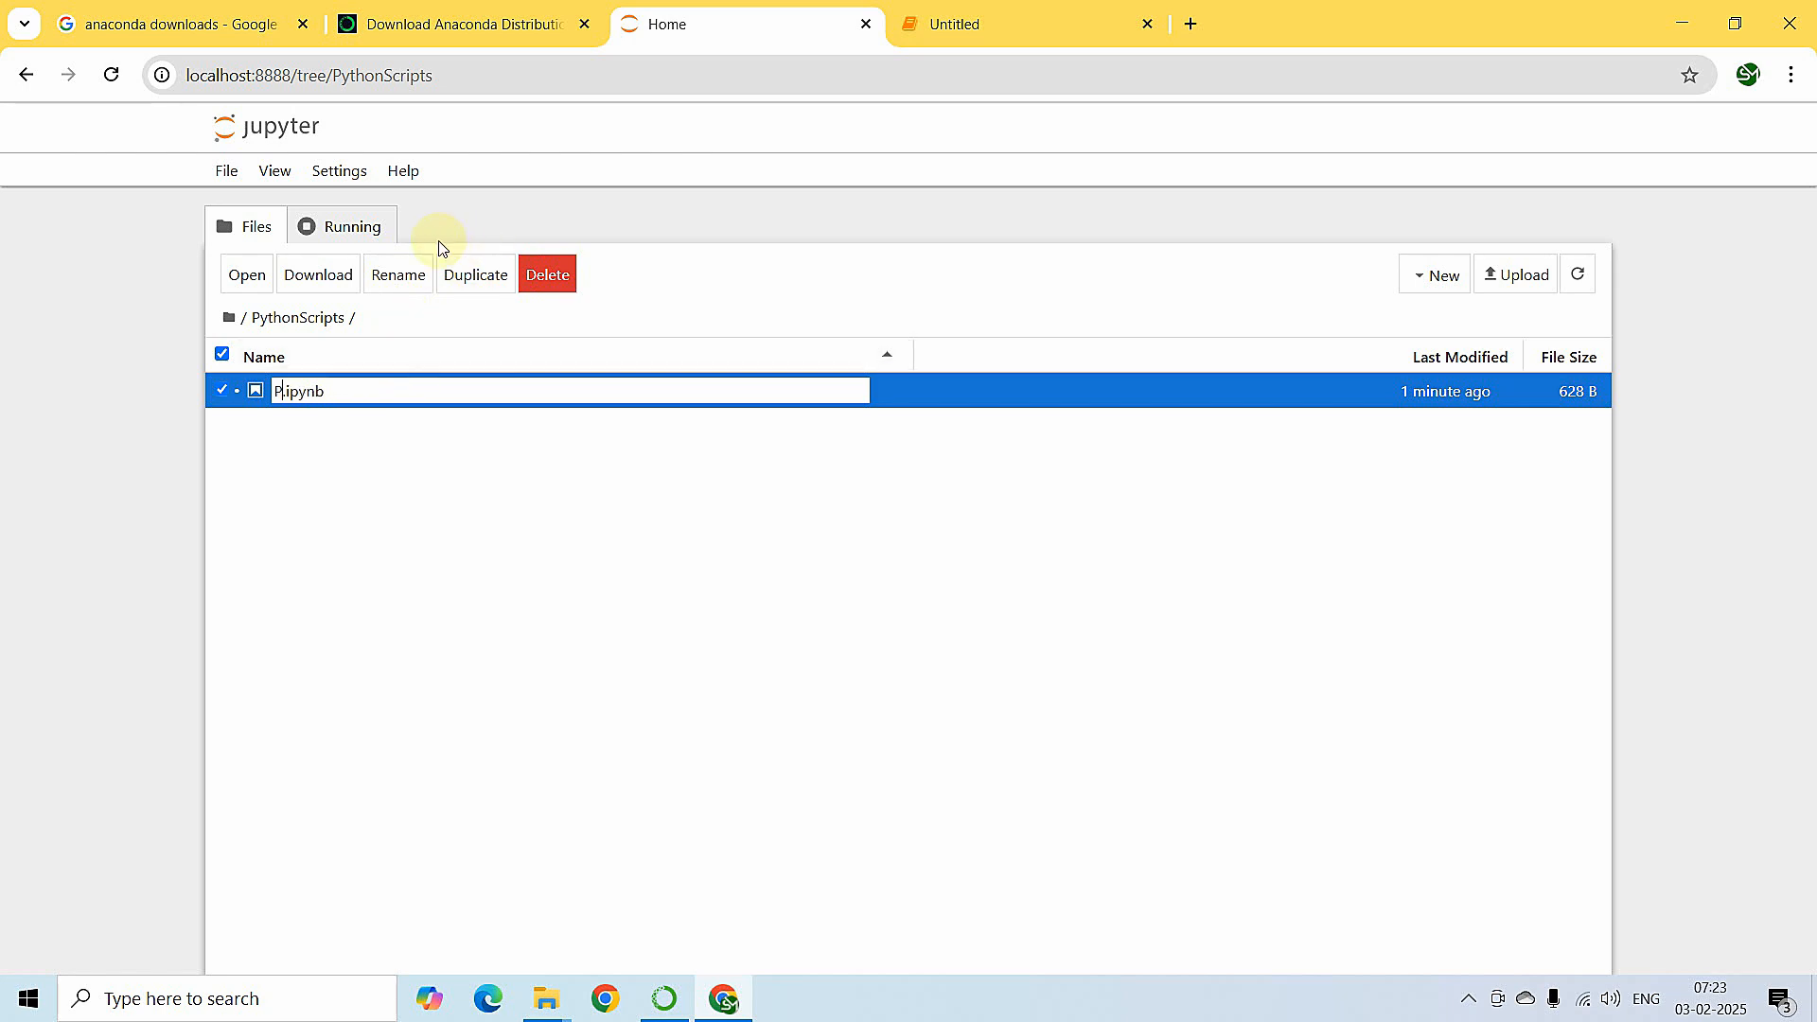
text(y1)
key(Return)
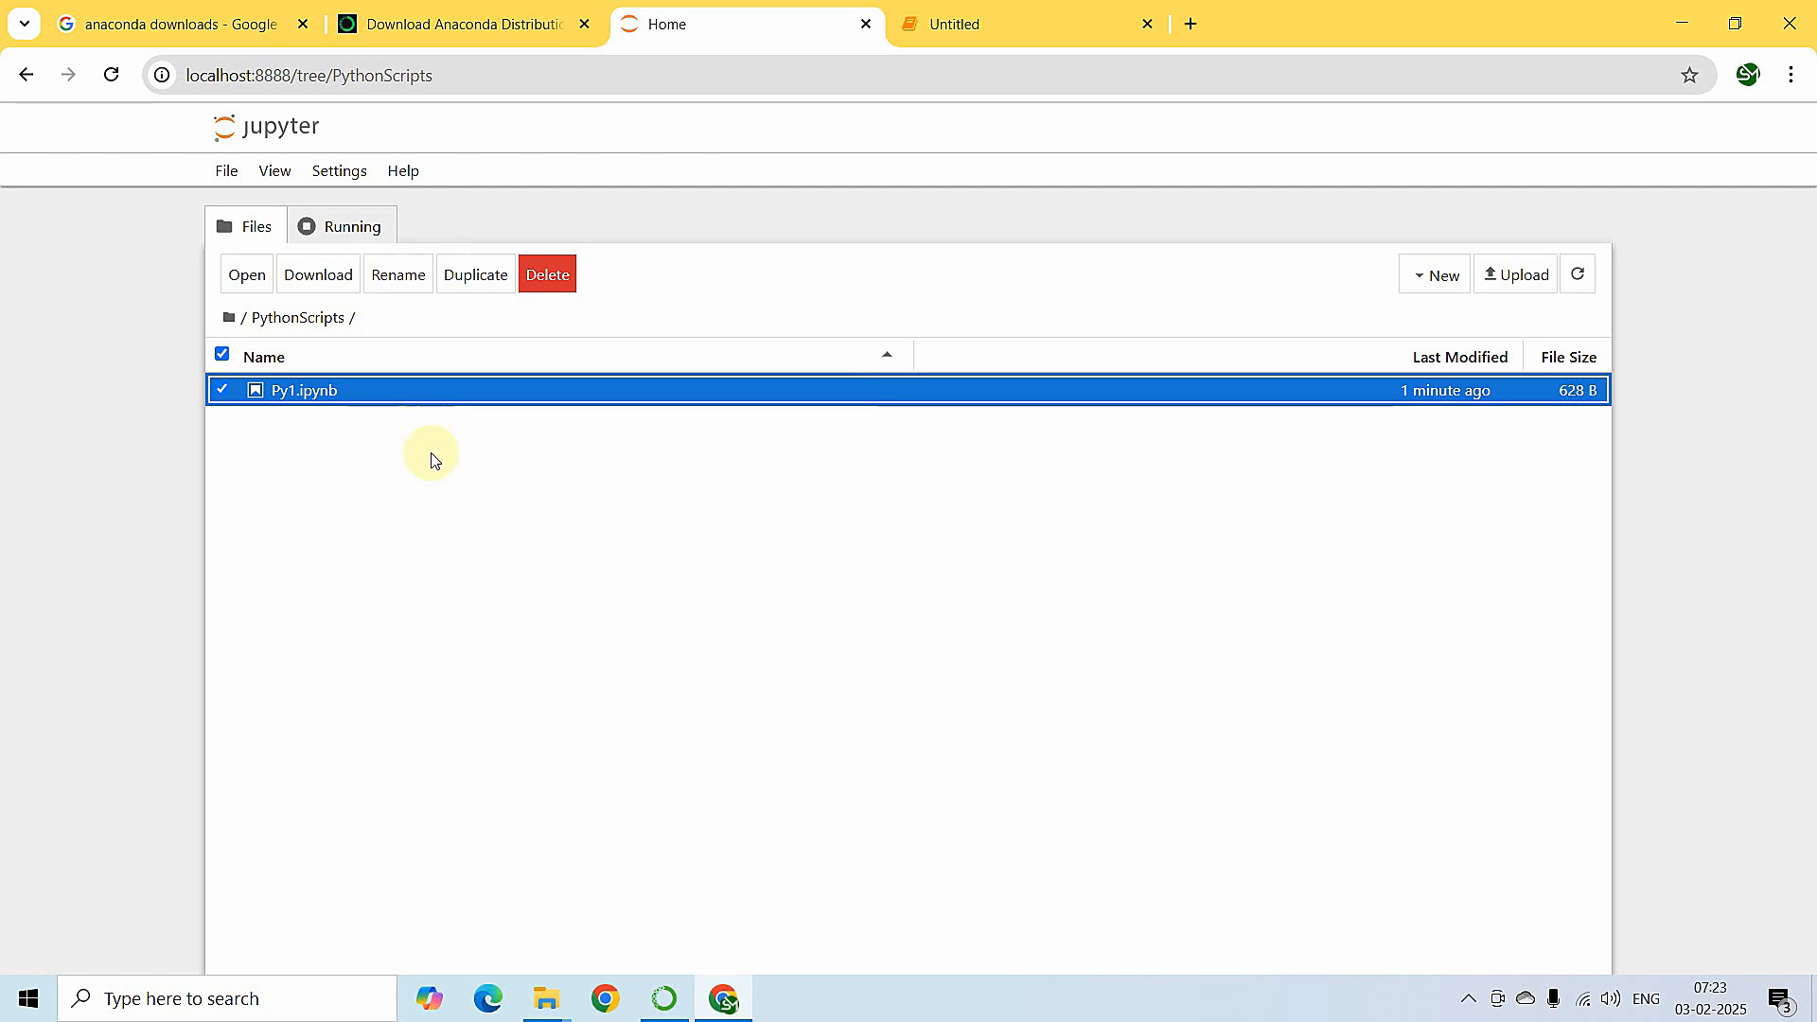
click(442, 492)
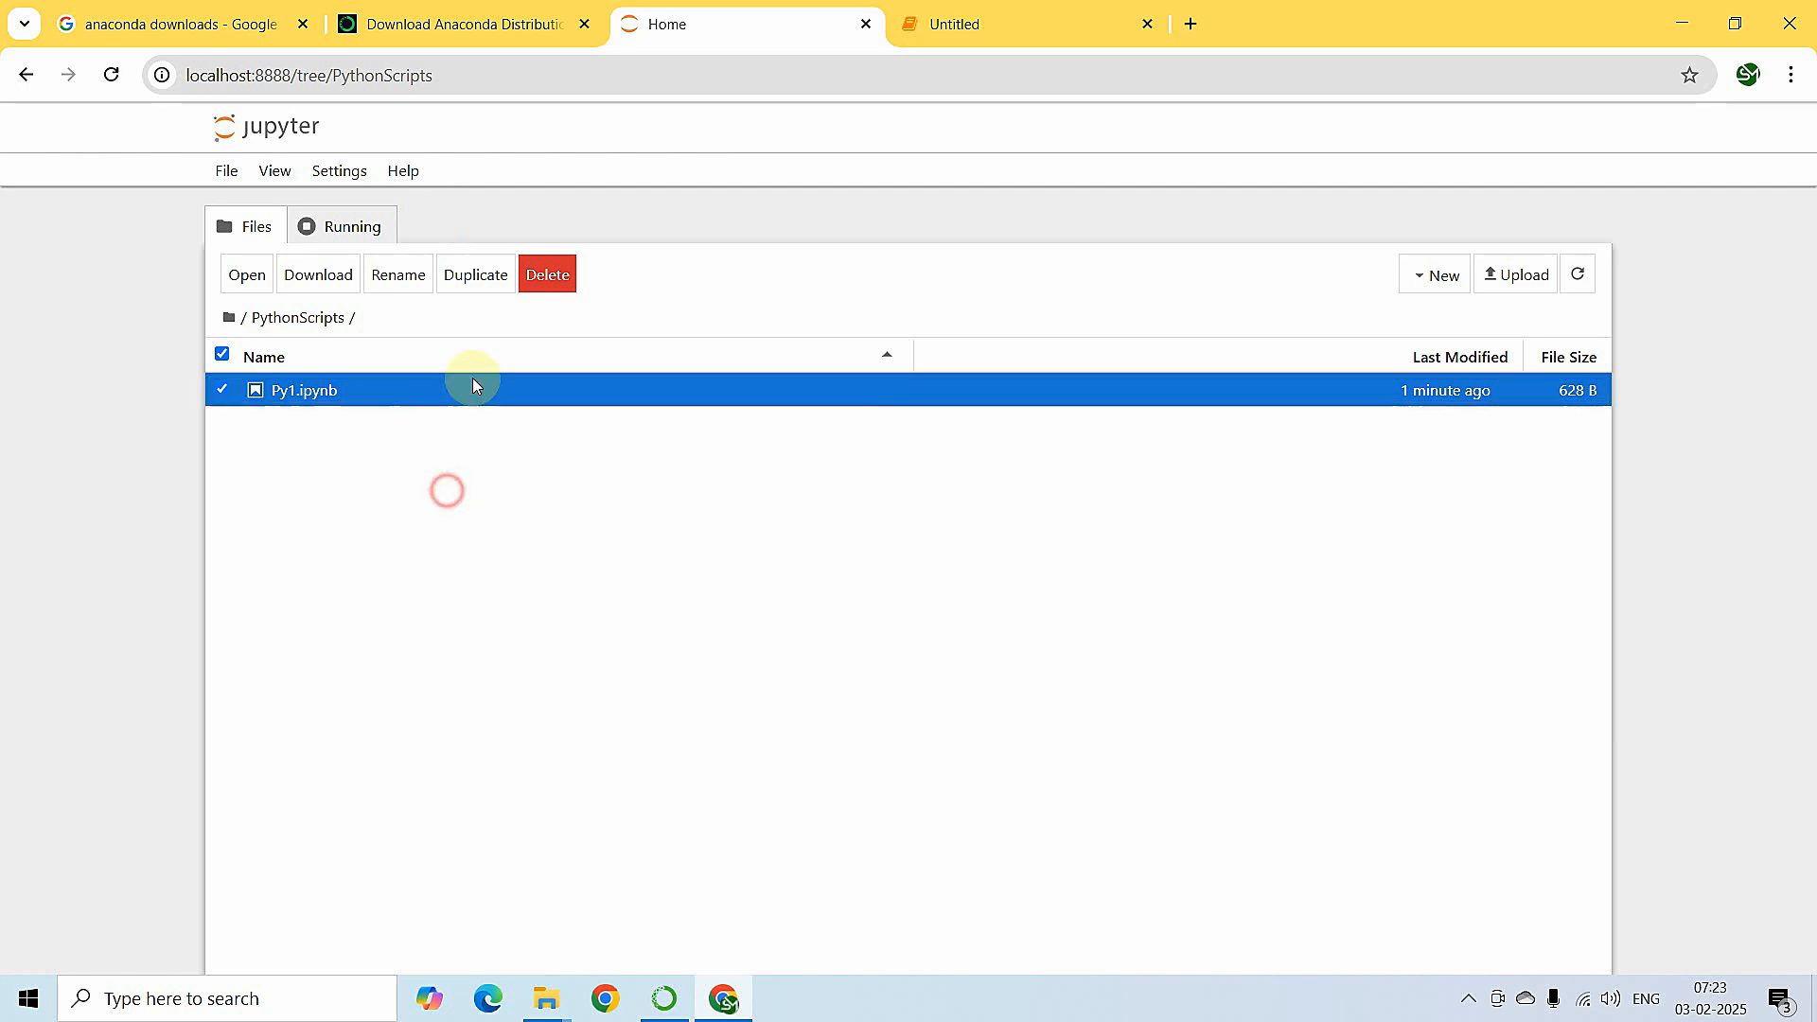
Permanently delete Py1.ipynb and Untitled.ipynb from PythonScripts, closing the open notebook's browser tab before removing the second file
click(547, 275)
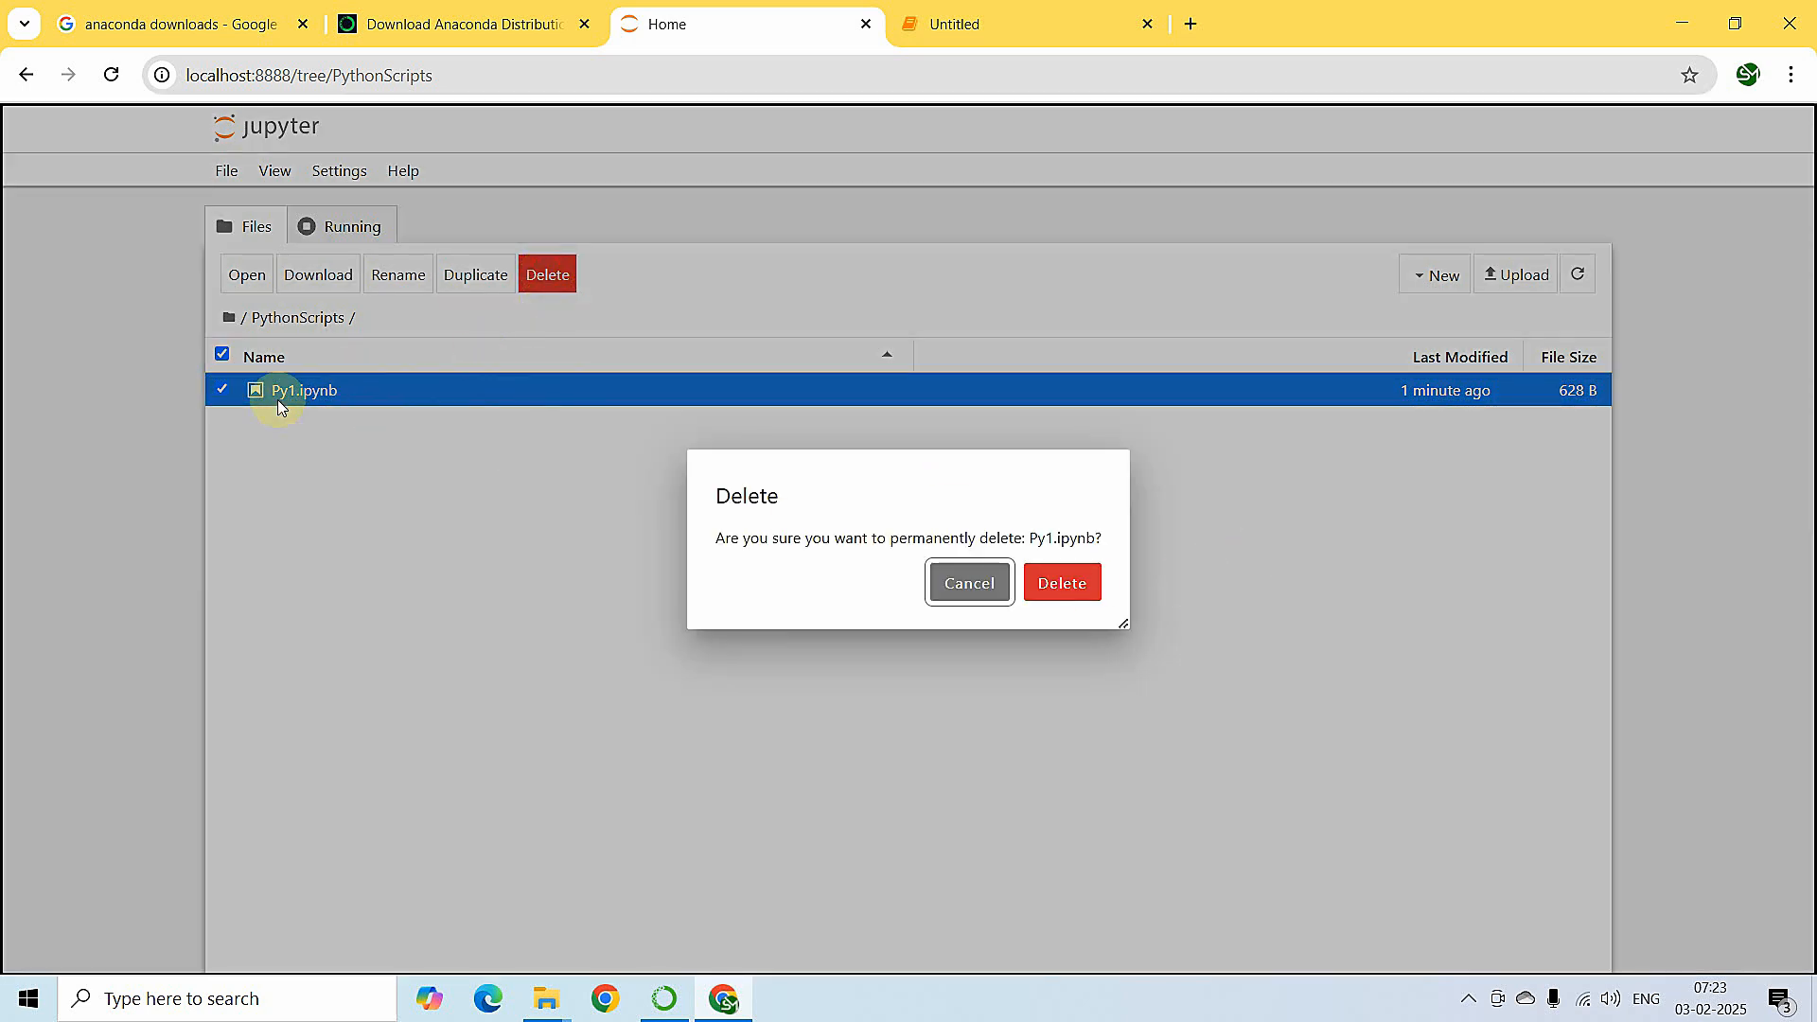
click(1072, 585)
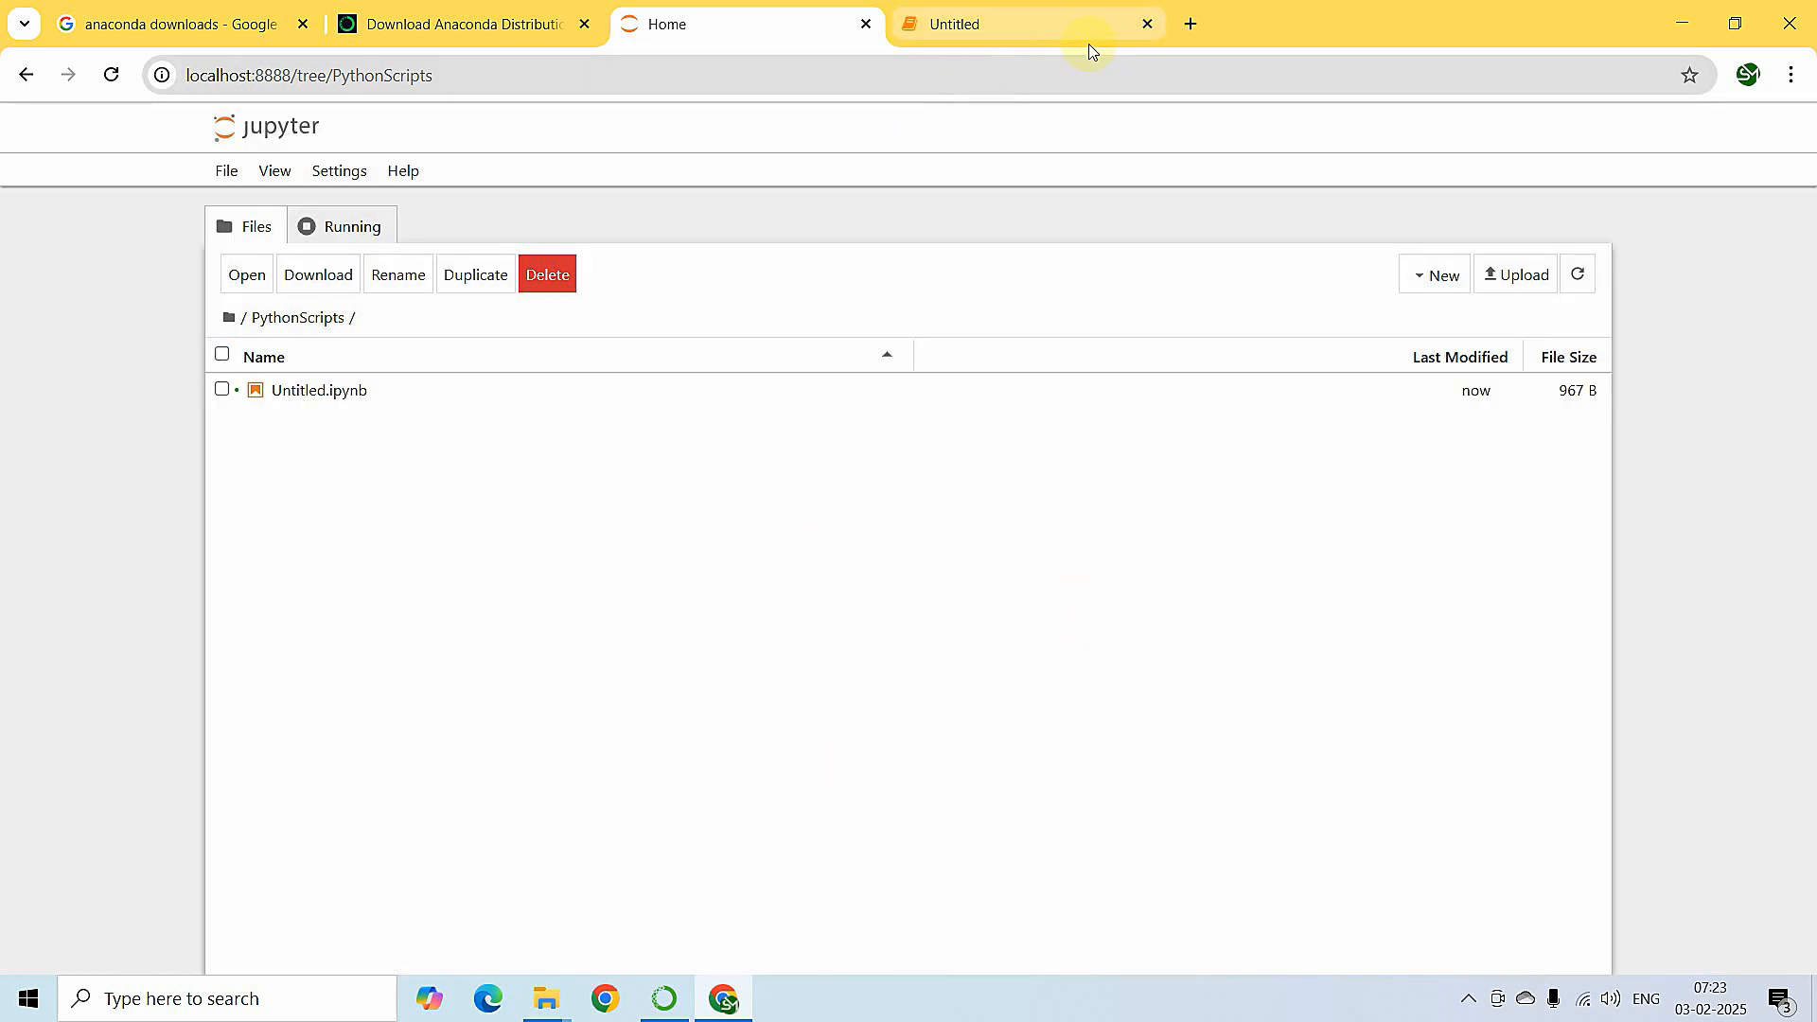
click(1147, 24)
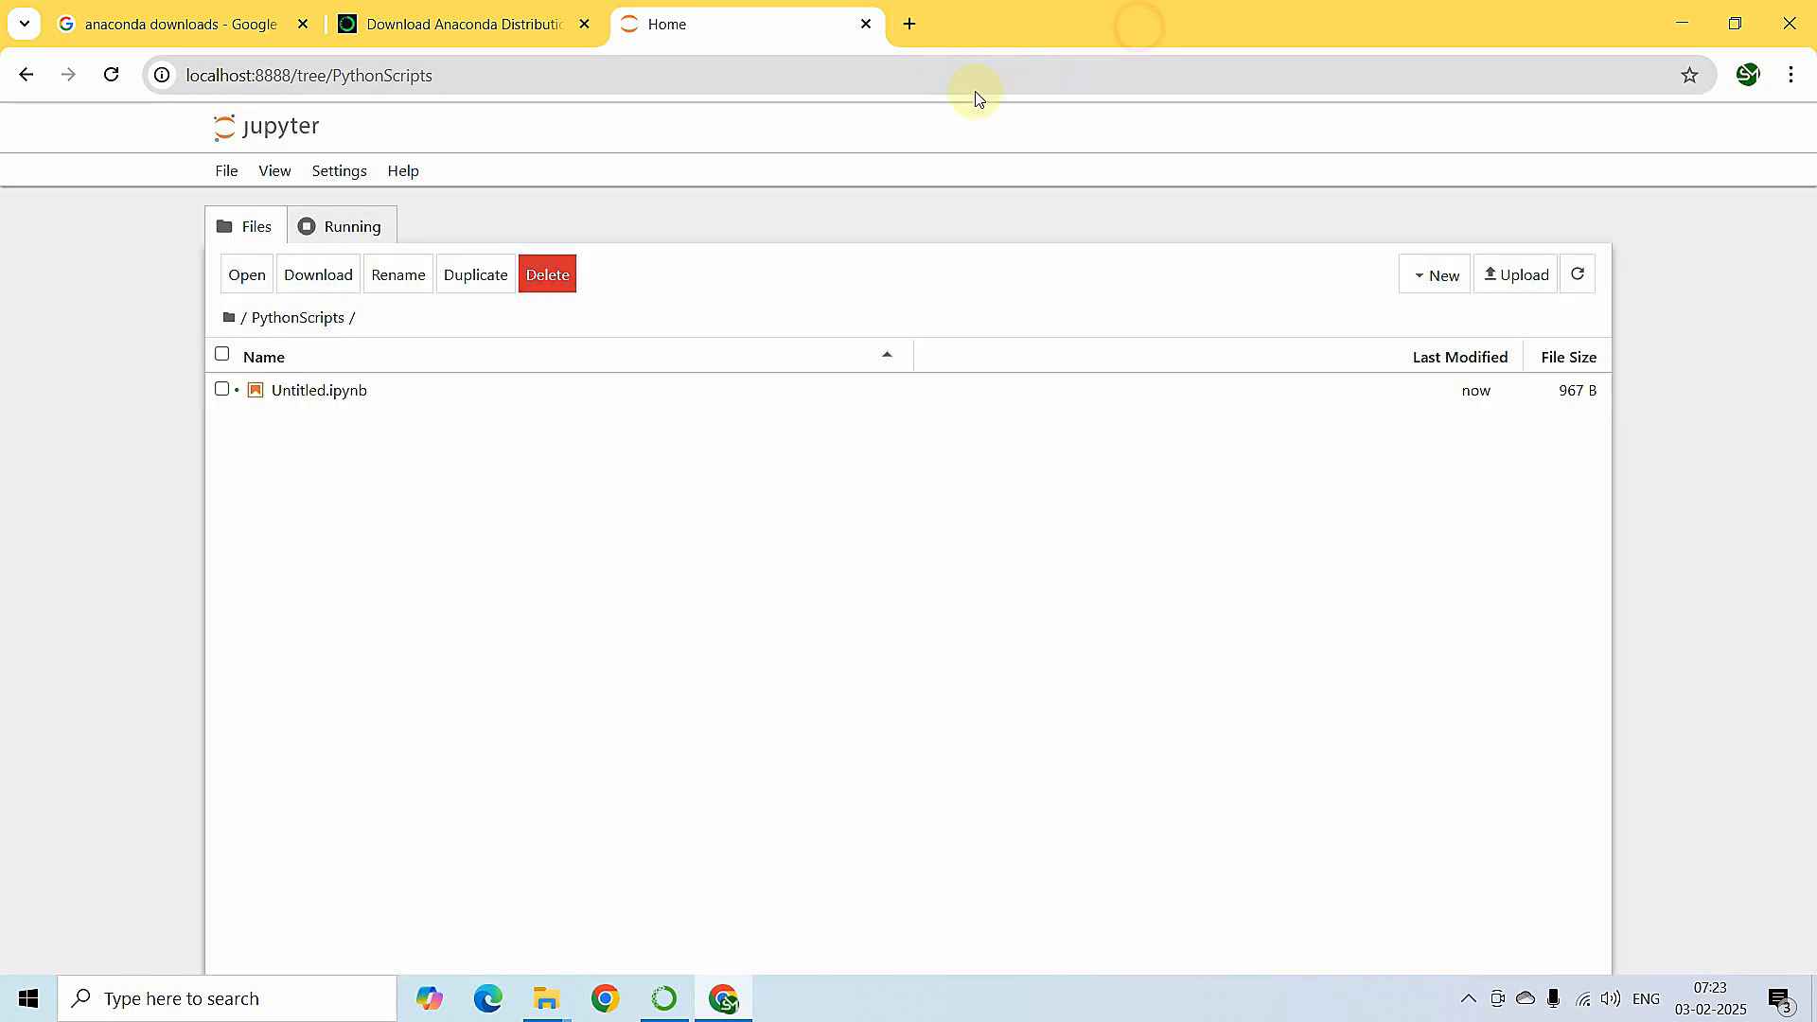
click(222, 390)
click(549, 274)
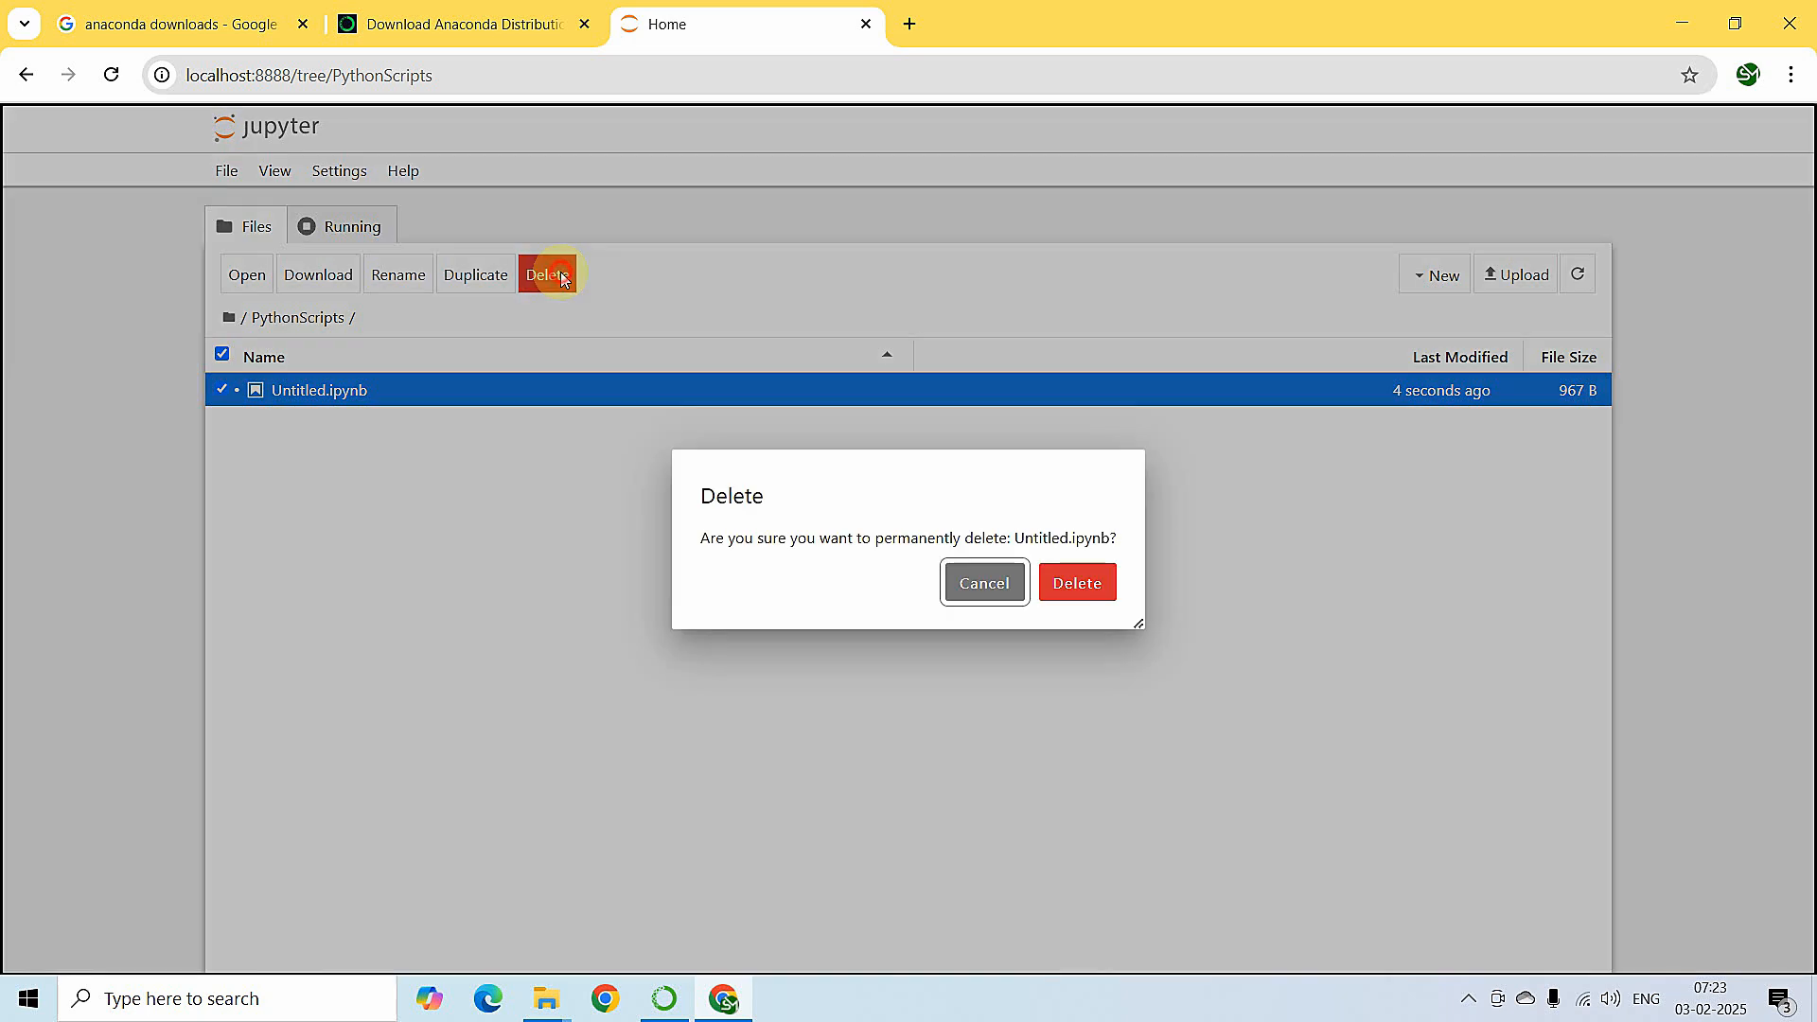
click(1052, 574)
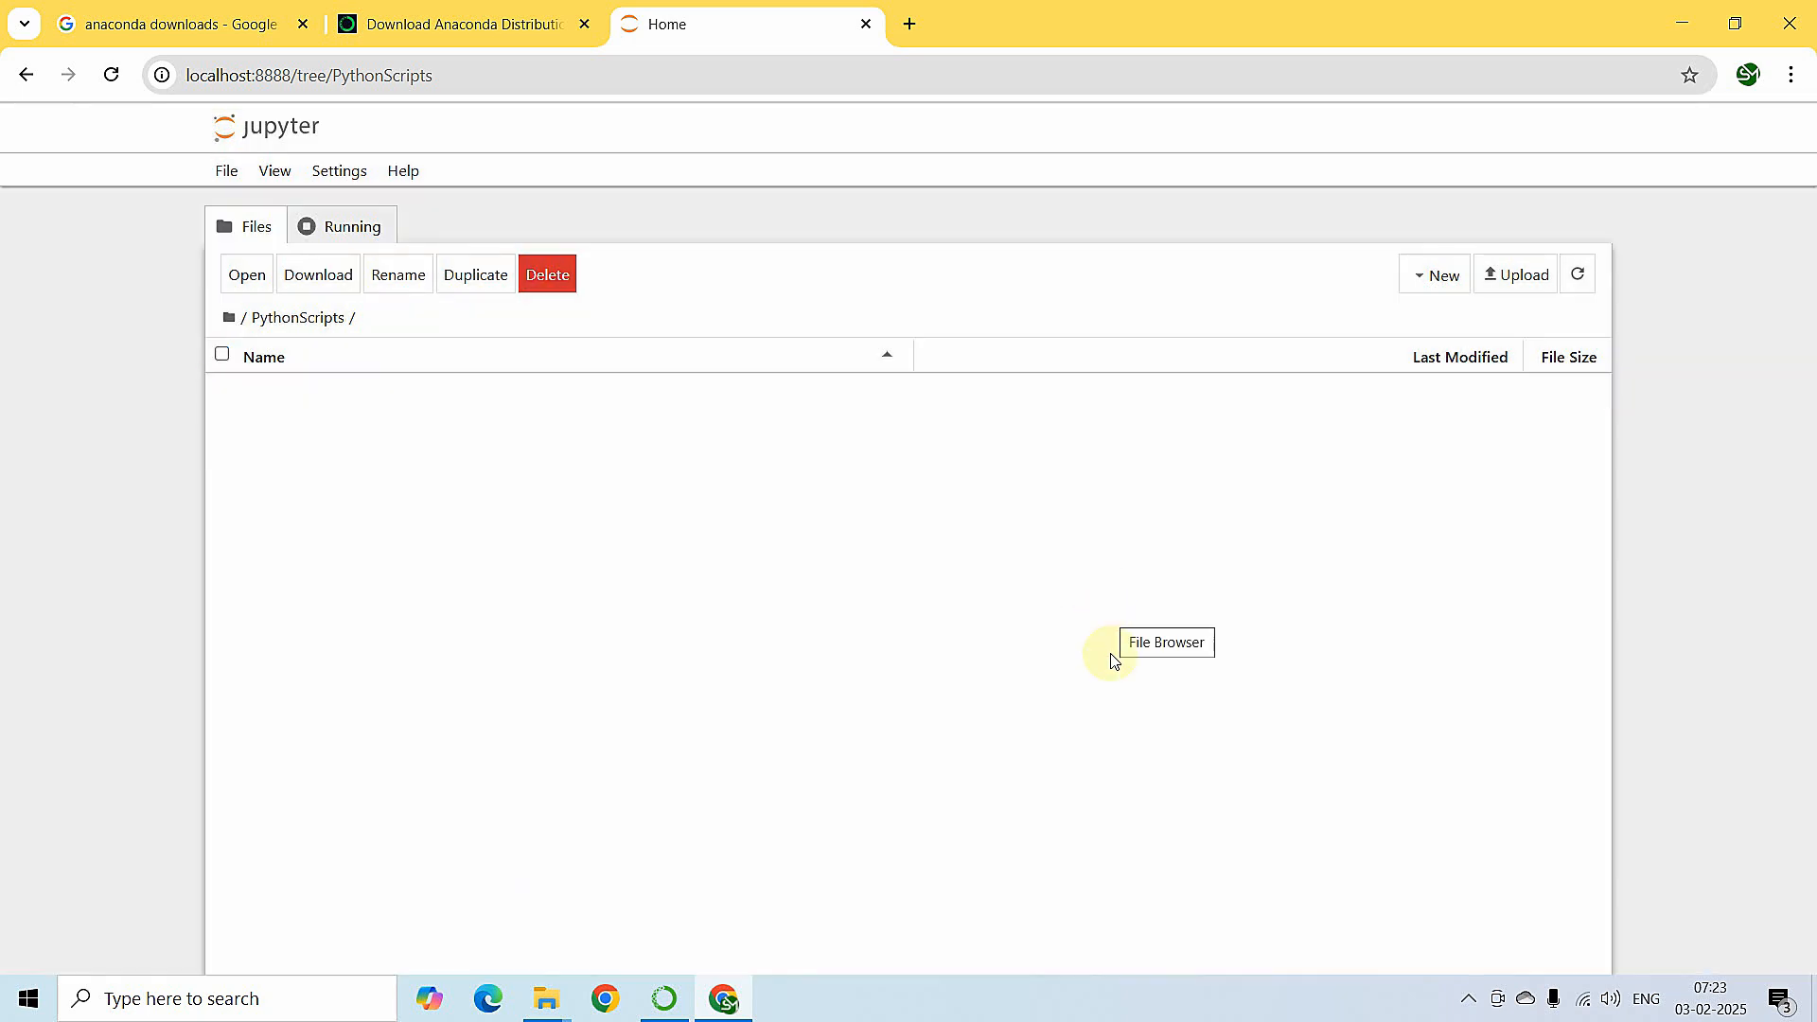